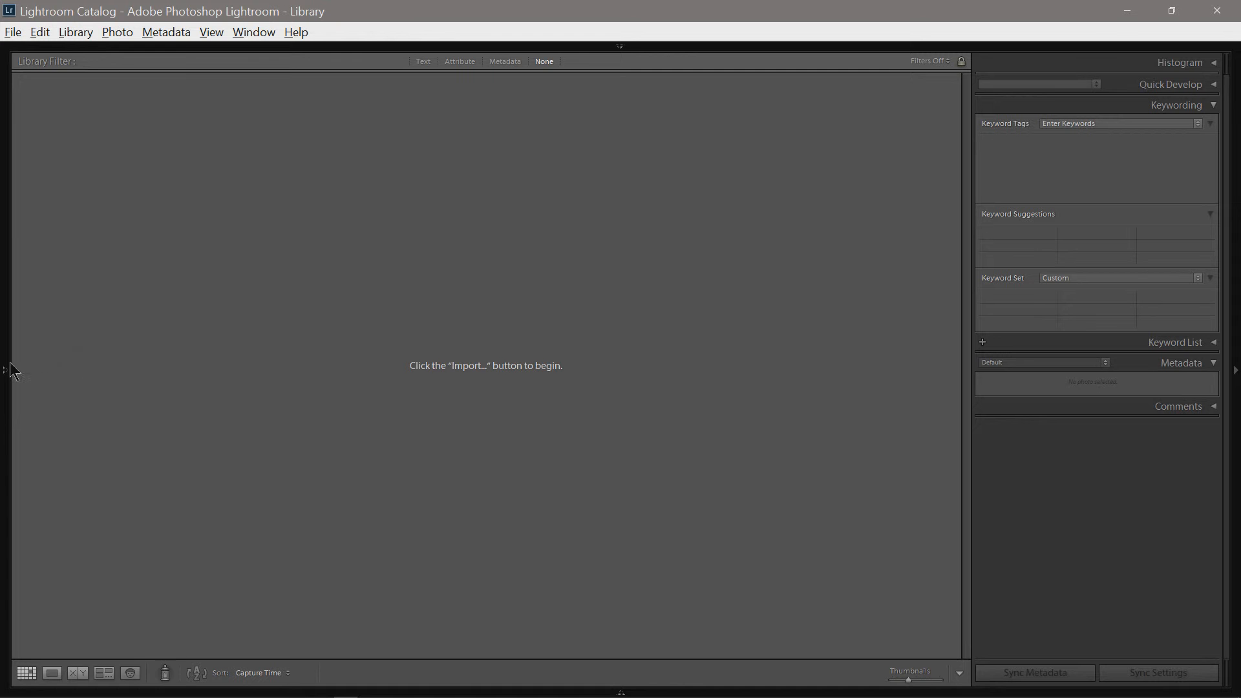
# Start a photo import from the 101MSDCF folder on the SDXC (E:) card and browse its pictures
pyautogui.moveTo(9, 370)
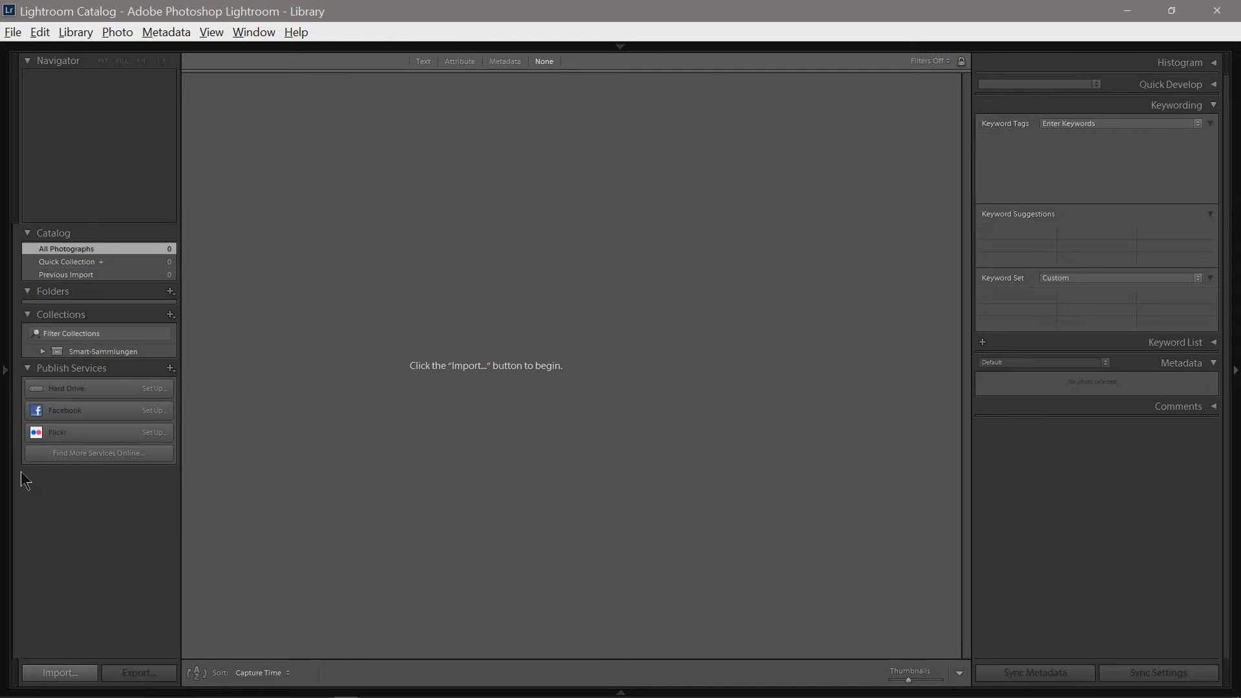
pyautogui.click(68, 674)
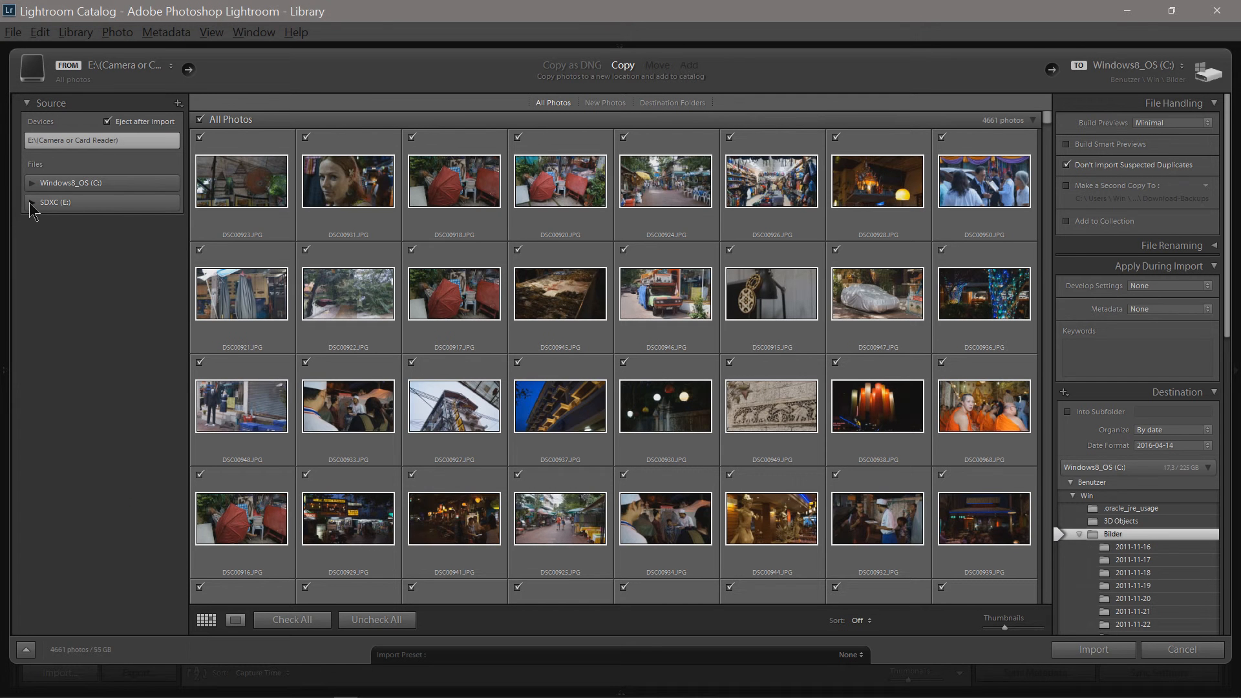
pyautogui.click(29, 203)
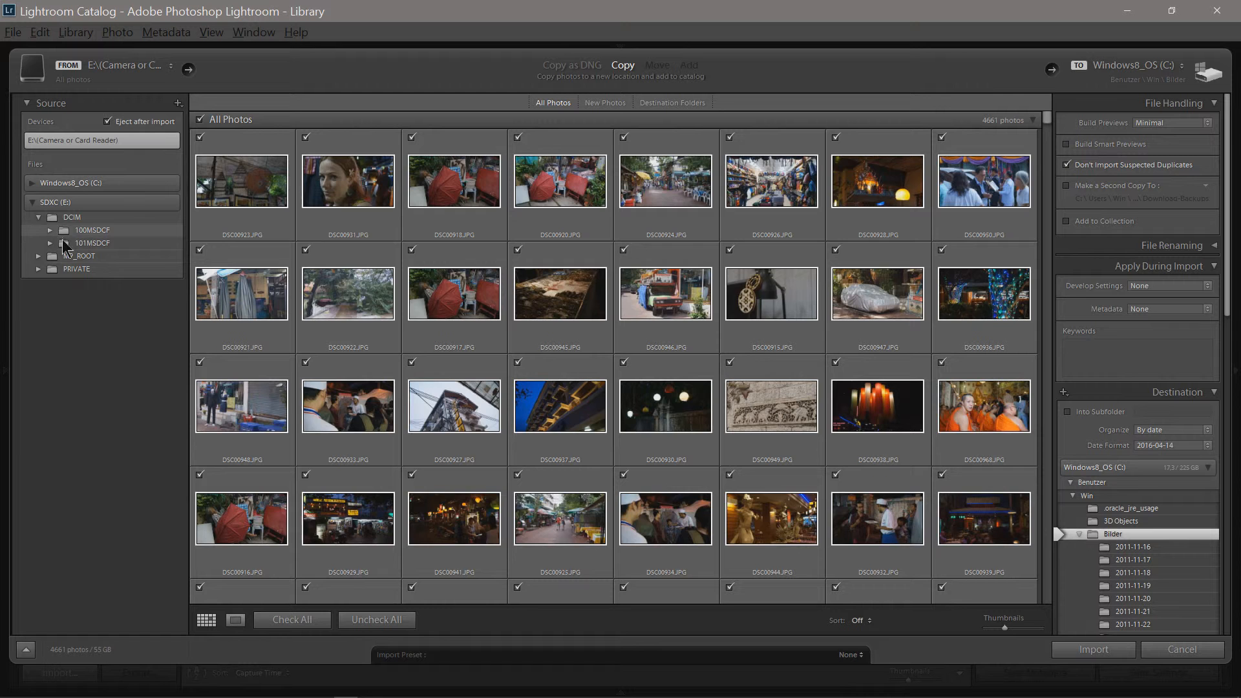
pyautogui.click(67, 245)
pyautogui.scroll(-6, 483, 203)
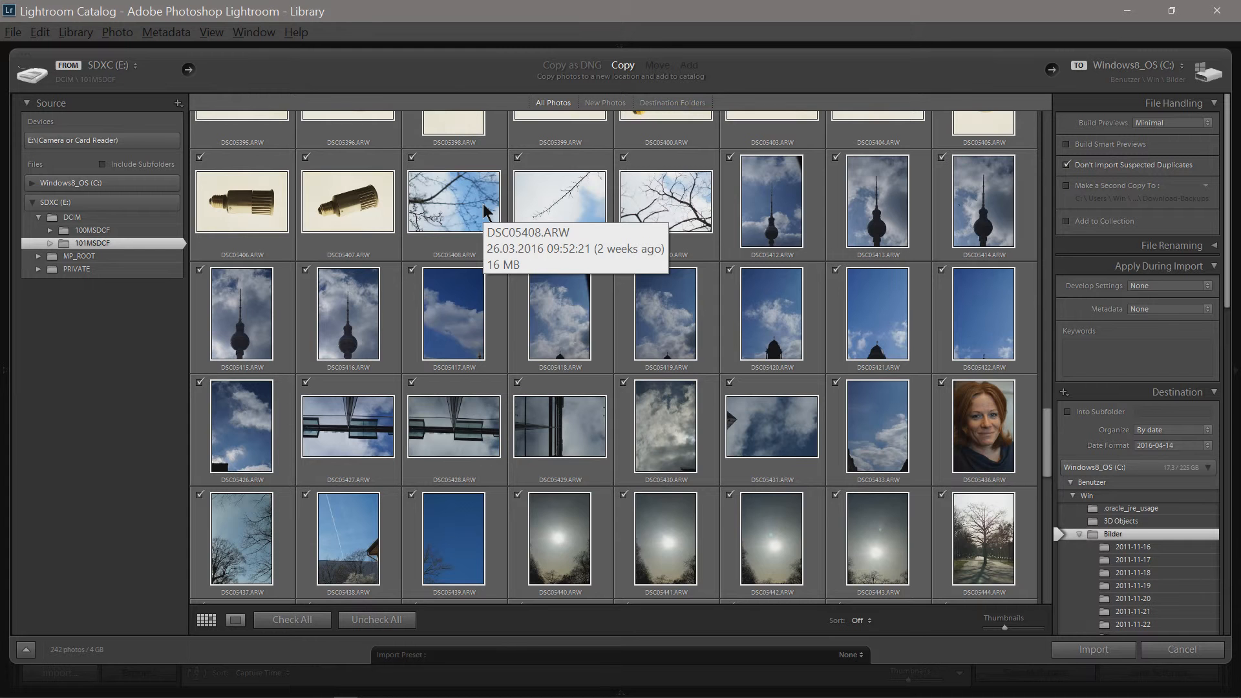
pyautogui.scroll(-5, 482, 204)
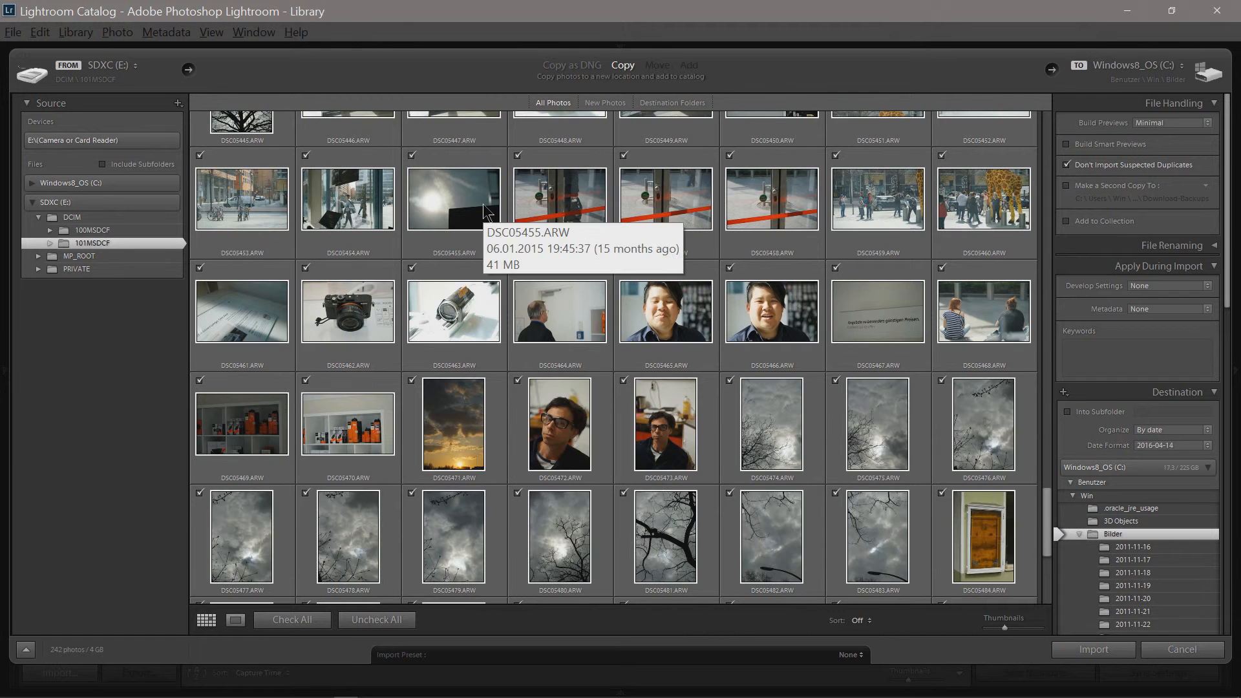
pyautogui.scroll(3, 483, 204)
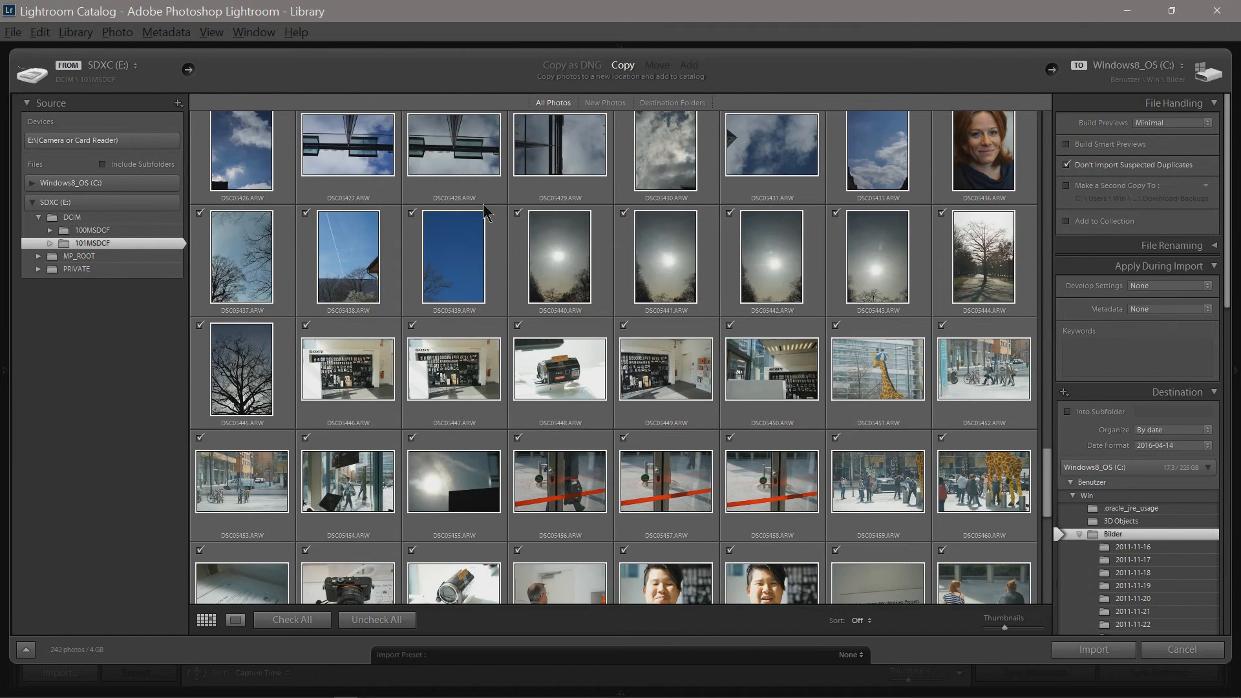
# Include only DSC05446 to DSC05463, DSC05467, DSC05469 and DSC05470, and import them using Copy as DNG
pyautogui.click(362, 620)
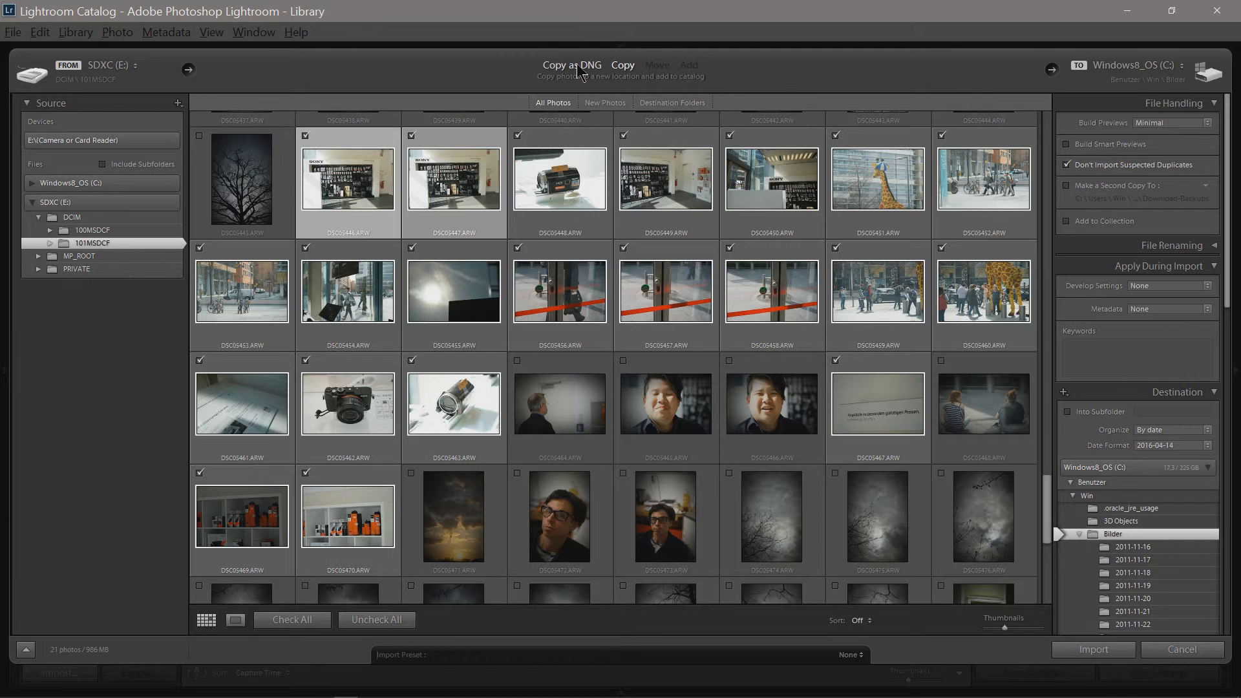
pyautogui.click(576, 66)
pyautogui.click(1088, 652)
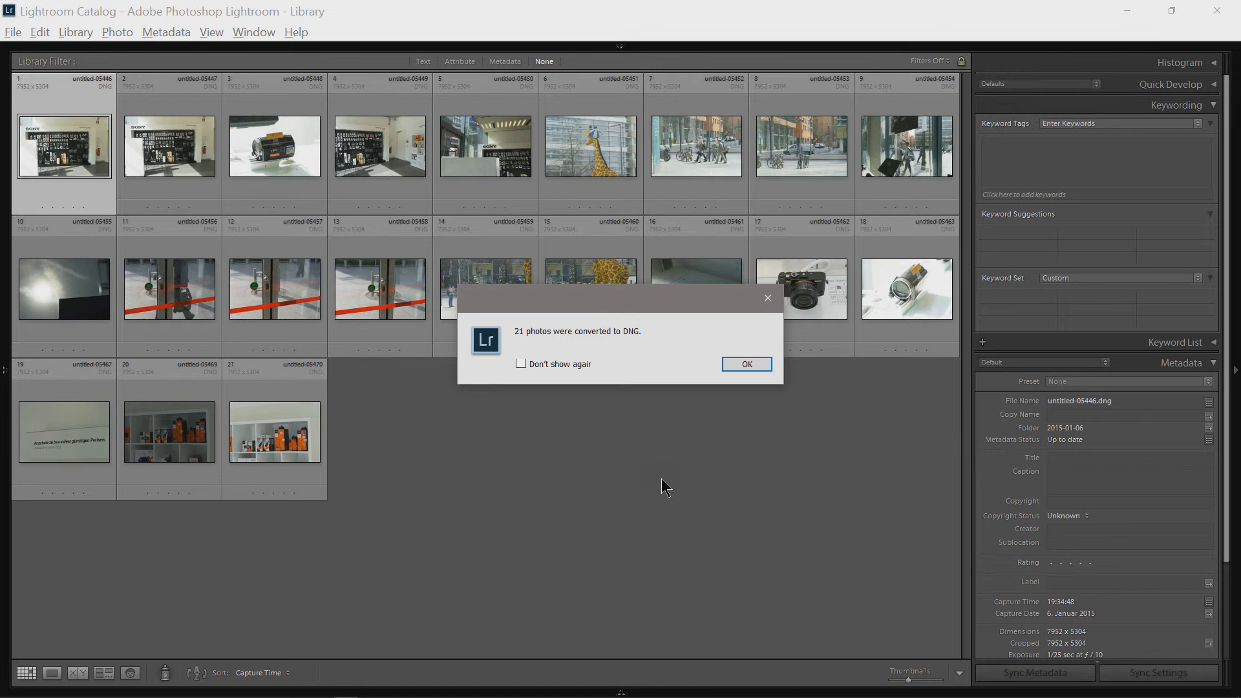
pyautogui.click(743, 366)
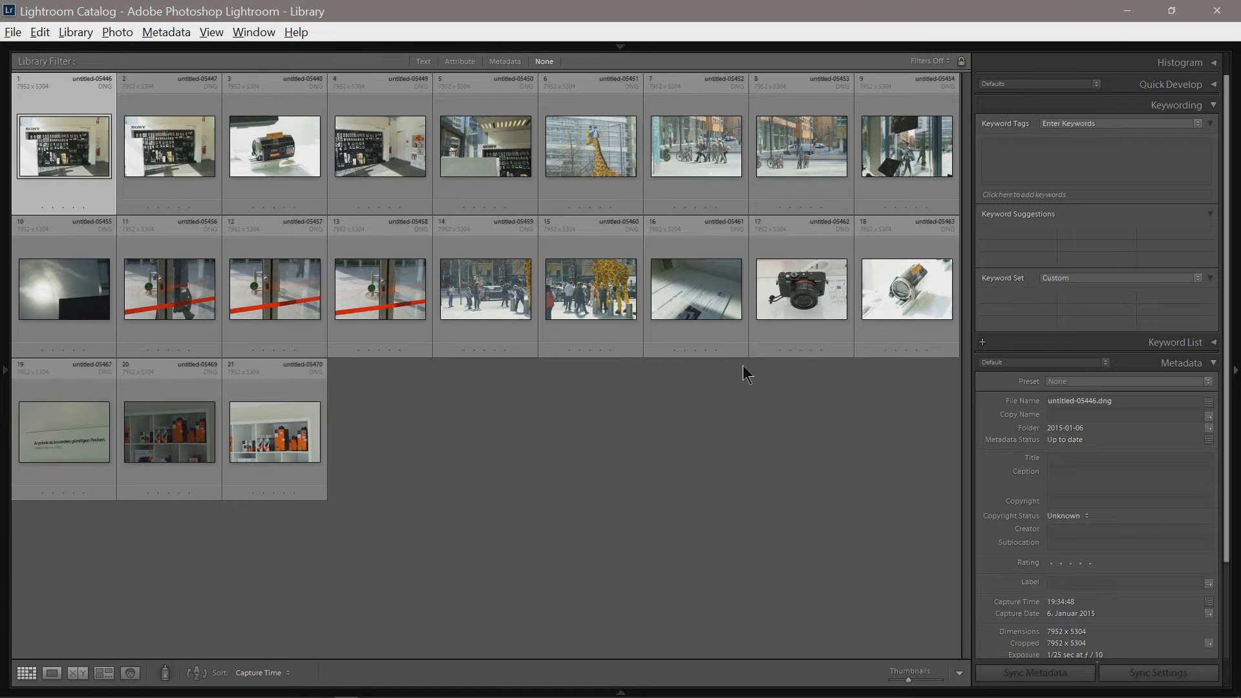
# Select photos untitled-05451, 05453, 05455 and 05469 and go through them side by side in Survey view
pyautogui.click(596, 172)
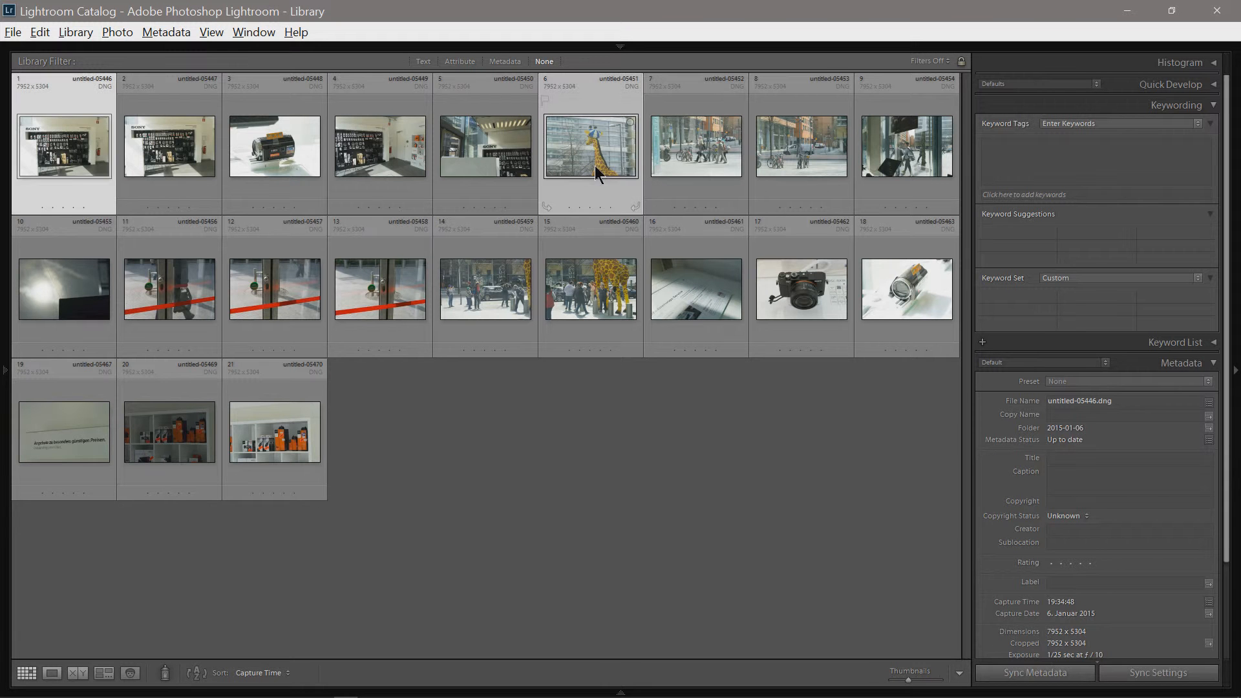
pyautogui.keyDown('ctrl'); pyautogui.click(80, 285); pyautogui.keyUp('ctrl')
pyautogui.keyDown('ctrl'); pyautogui.click(834, 130); pyautogui.keyUp('ctrl')
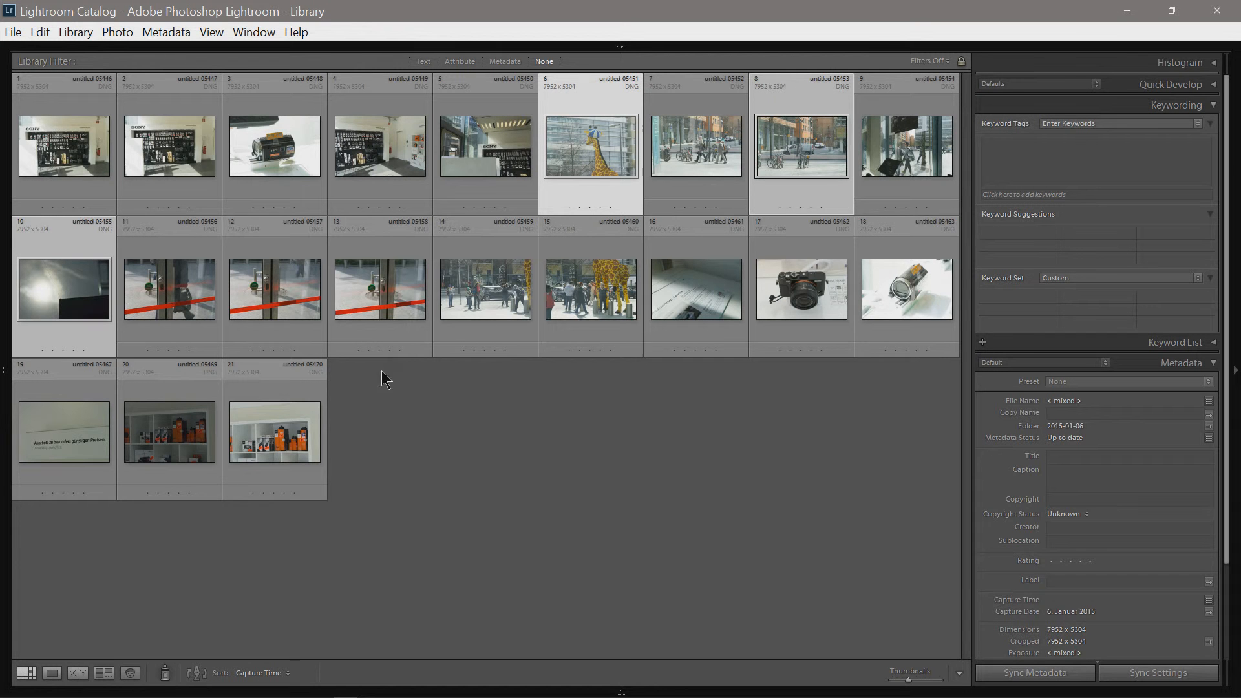
pyautogui.keyDown('ctrl'); pyautogui.click(187, 451); pyautogui.keyUp('ctrl')
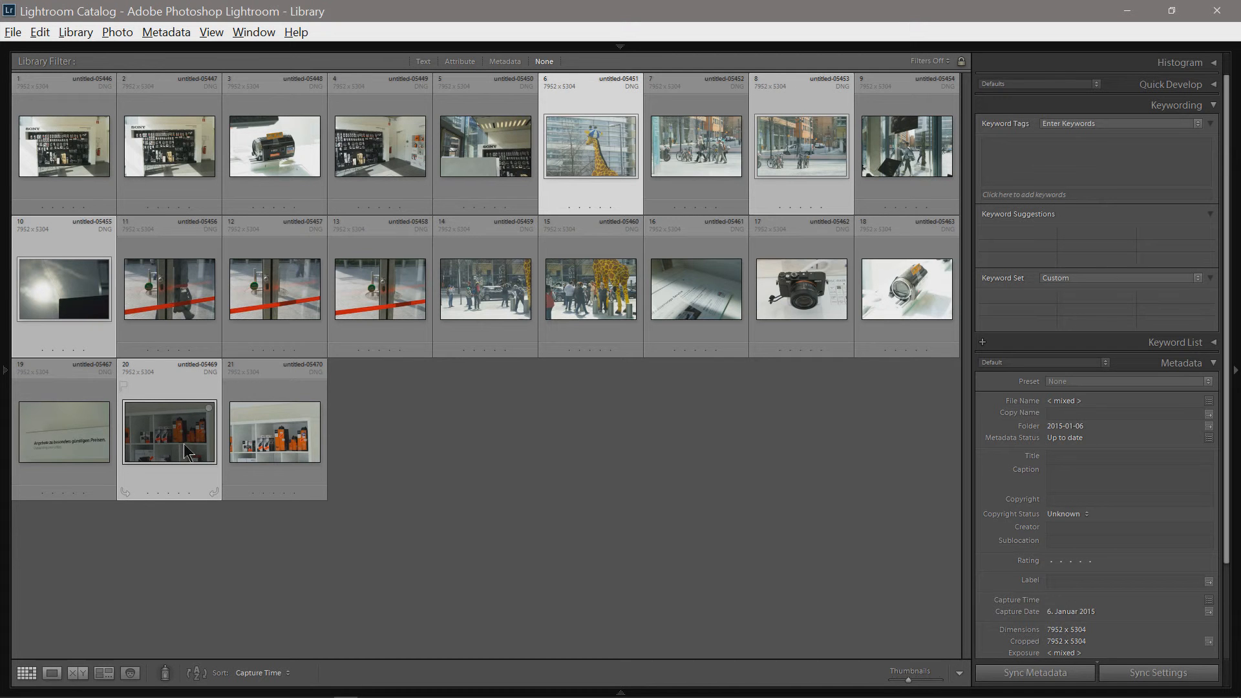
pyautogui.press('n')
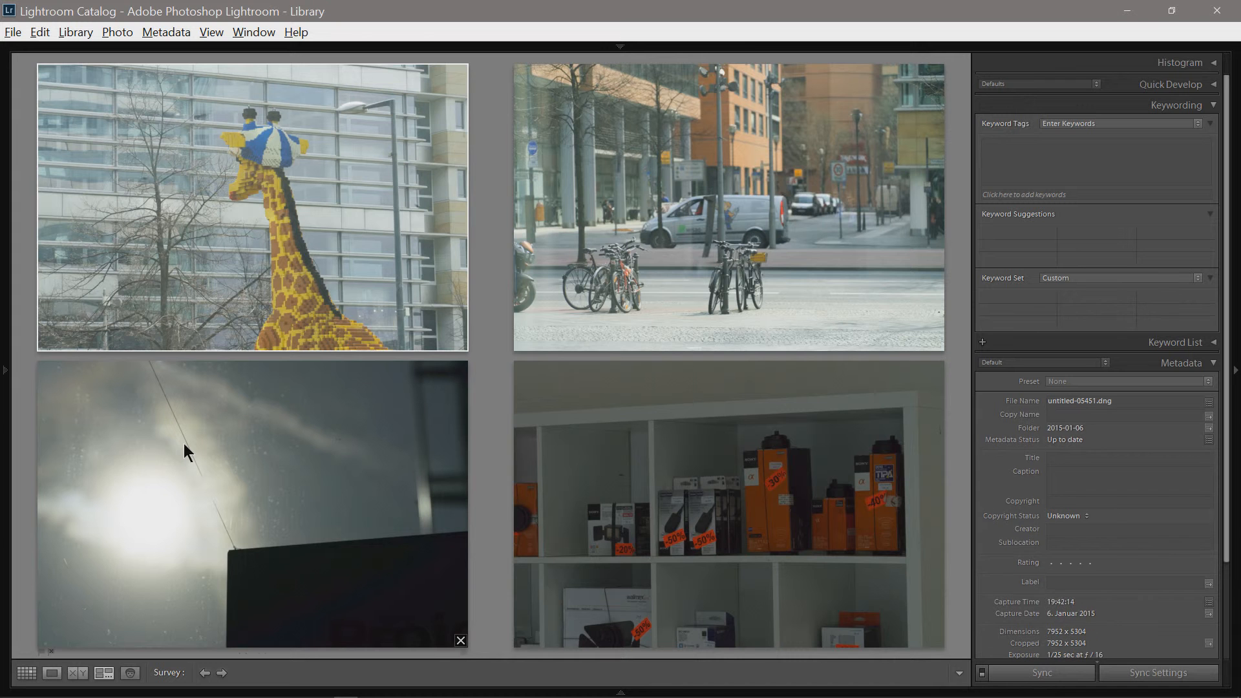
pyautogui.press('Right')
pyautogui.press('Right')
pyautogui.press('Right')
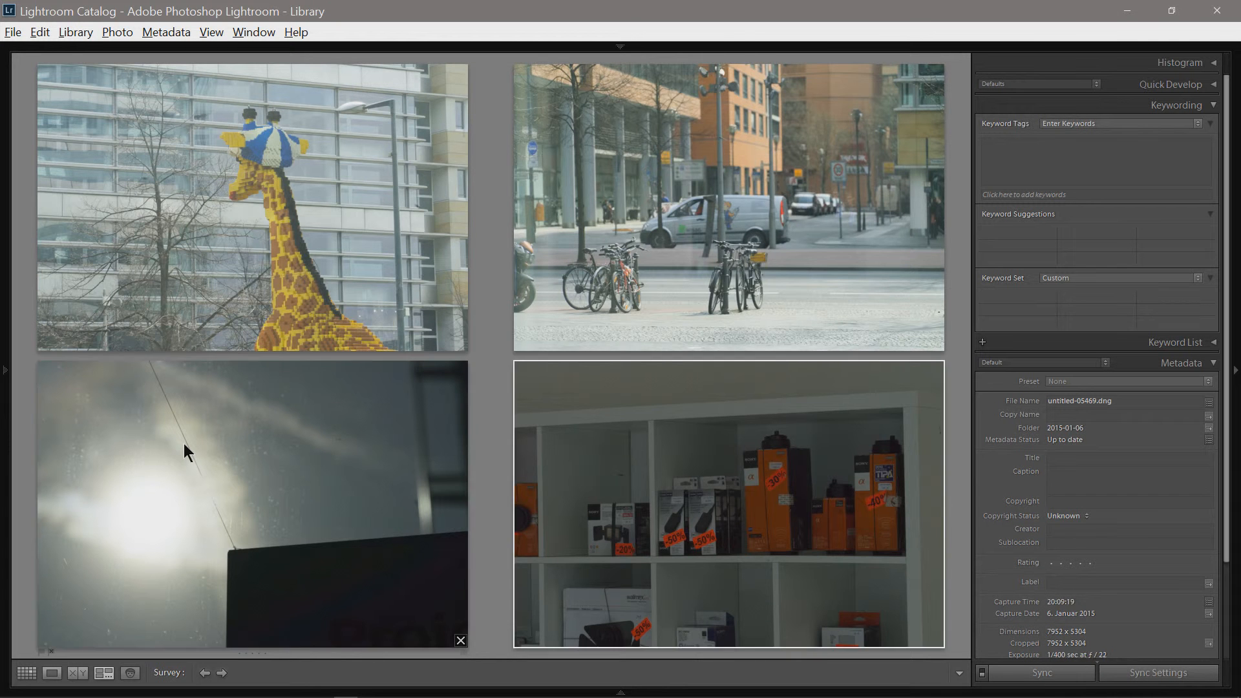
# Add photo untitled-05454 to the Survey comparison, and open the giraffe photo in the Develop module
pyautogui.press('g')
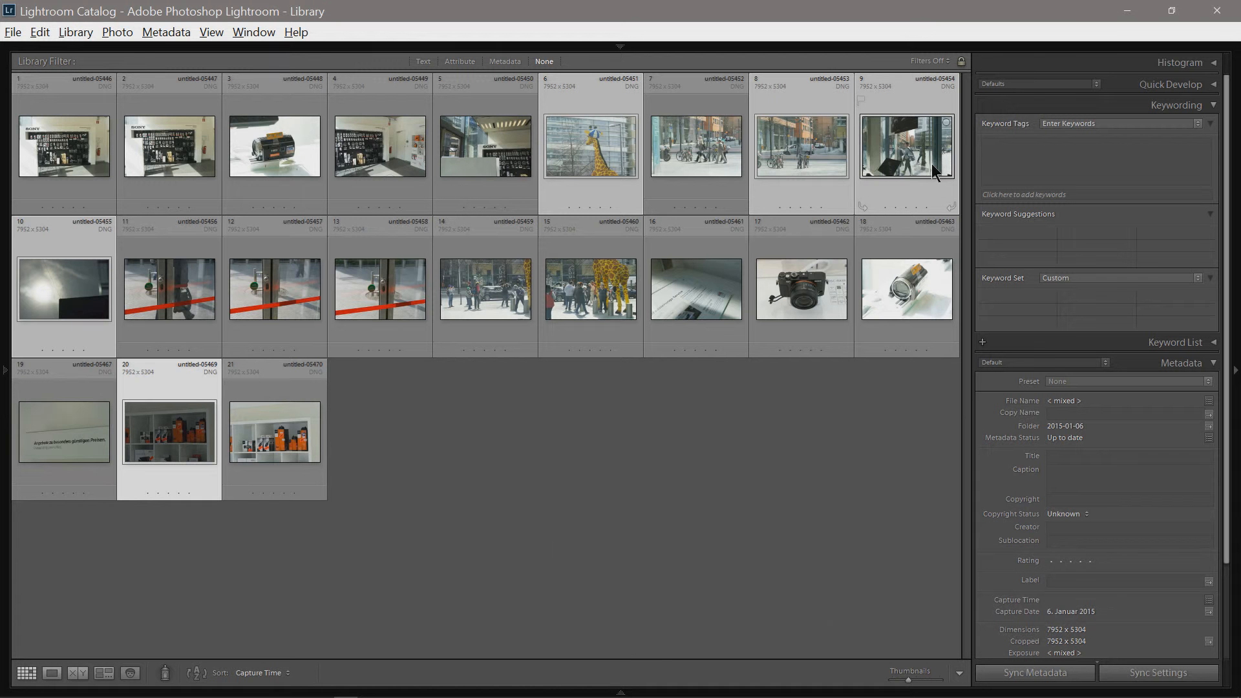
pyautogui.press('n')
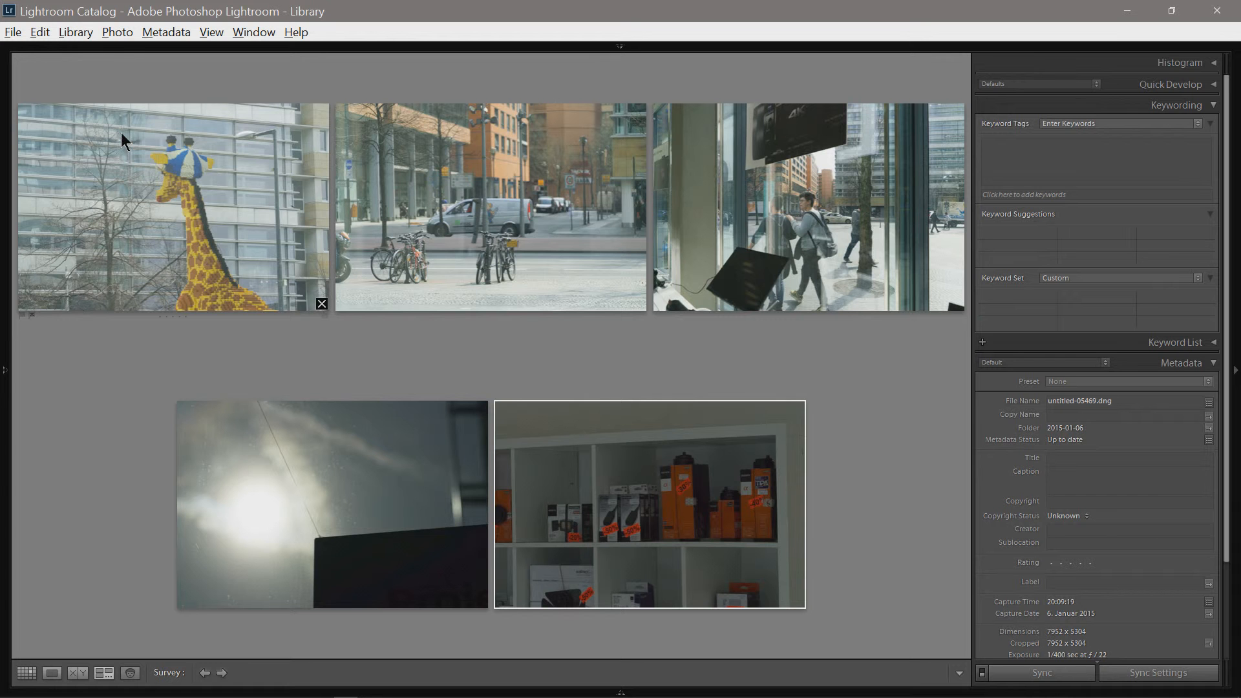
pyautogui.click(121, 132)
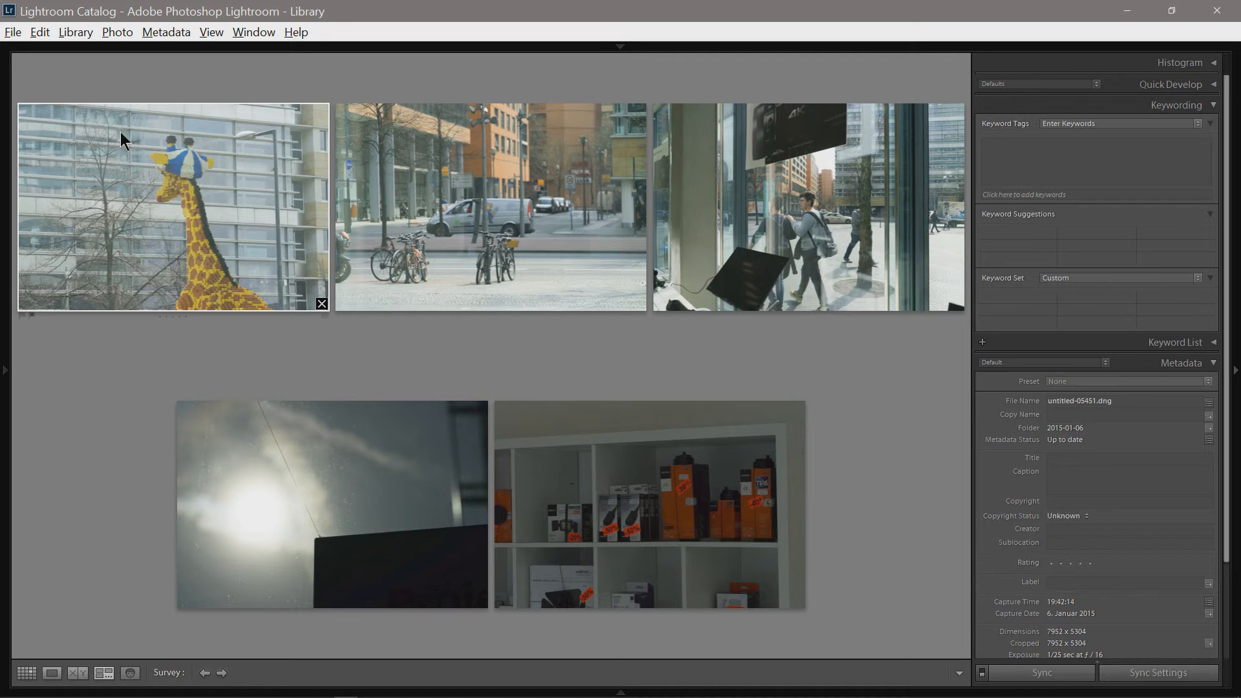
pyautogui.press('d')
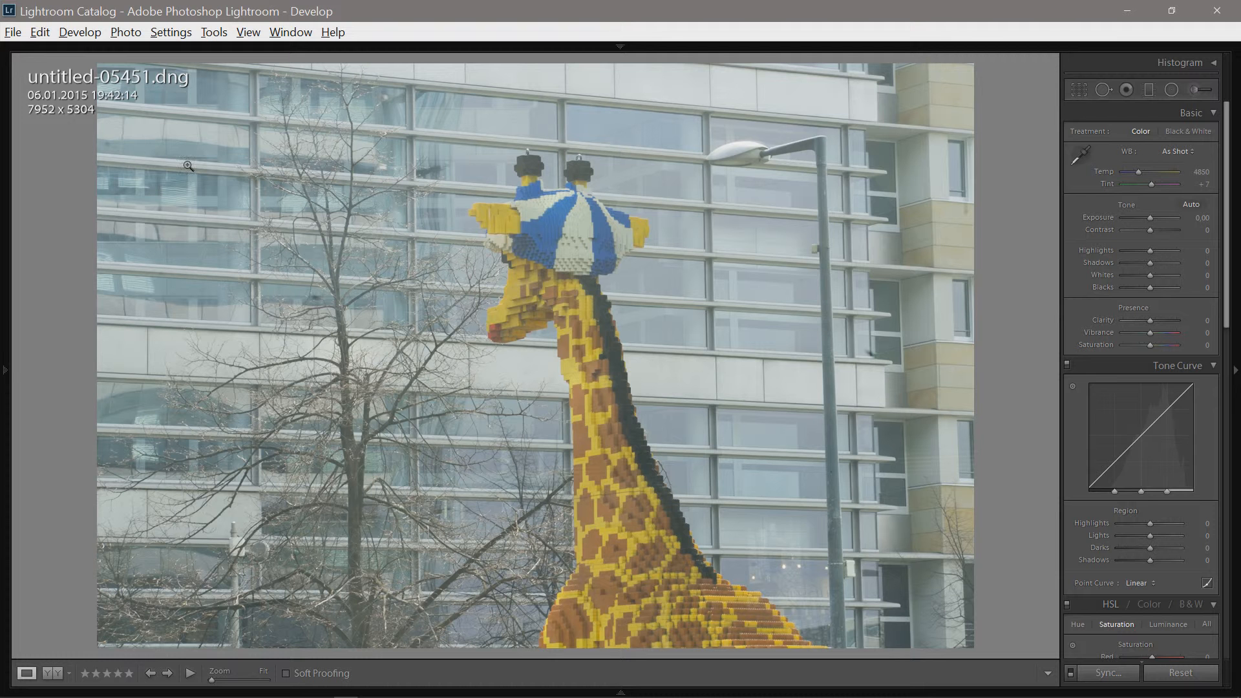
# Inspect the giraffe's head at 1:1, and apply Auto Tone to the photo with a before/after comparison
pyautogui.click(507, 261)
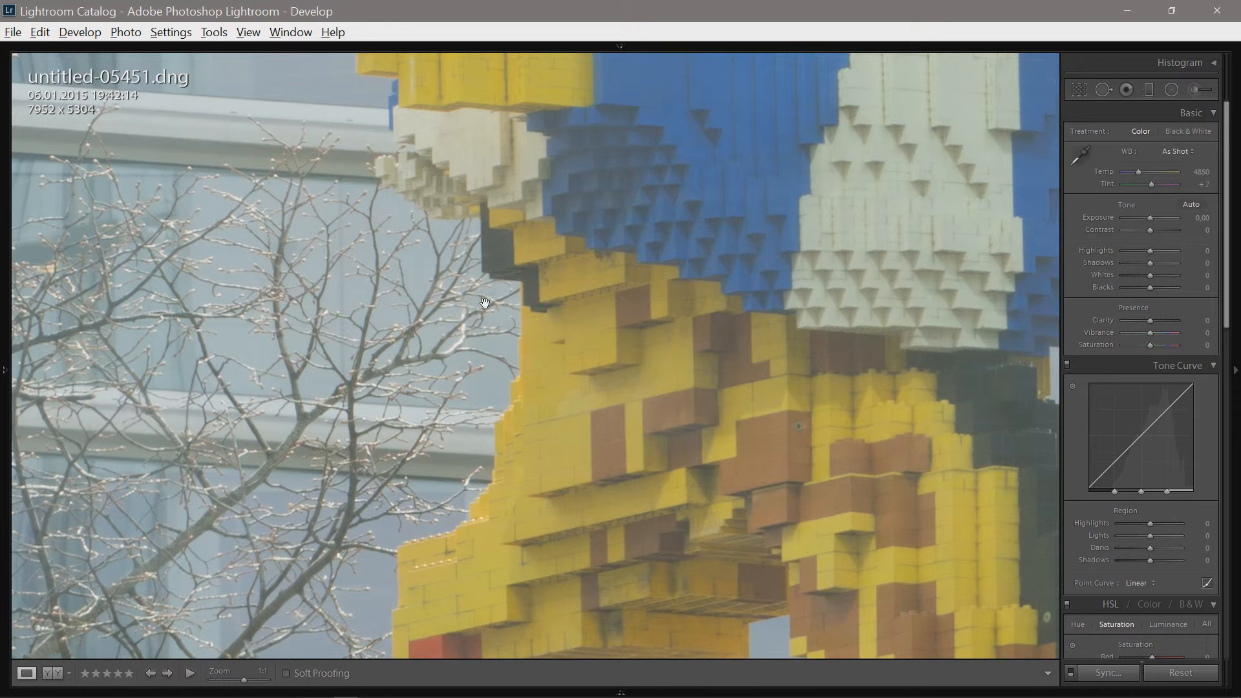
pyautogui.moveTo(465, 345); pyautogui.dragTo(382, 315)
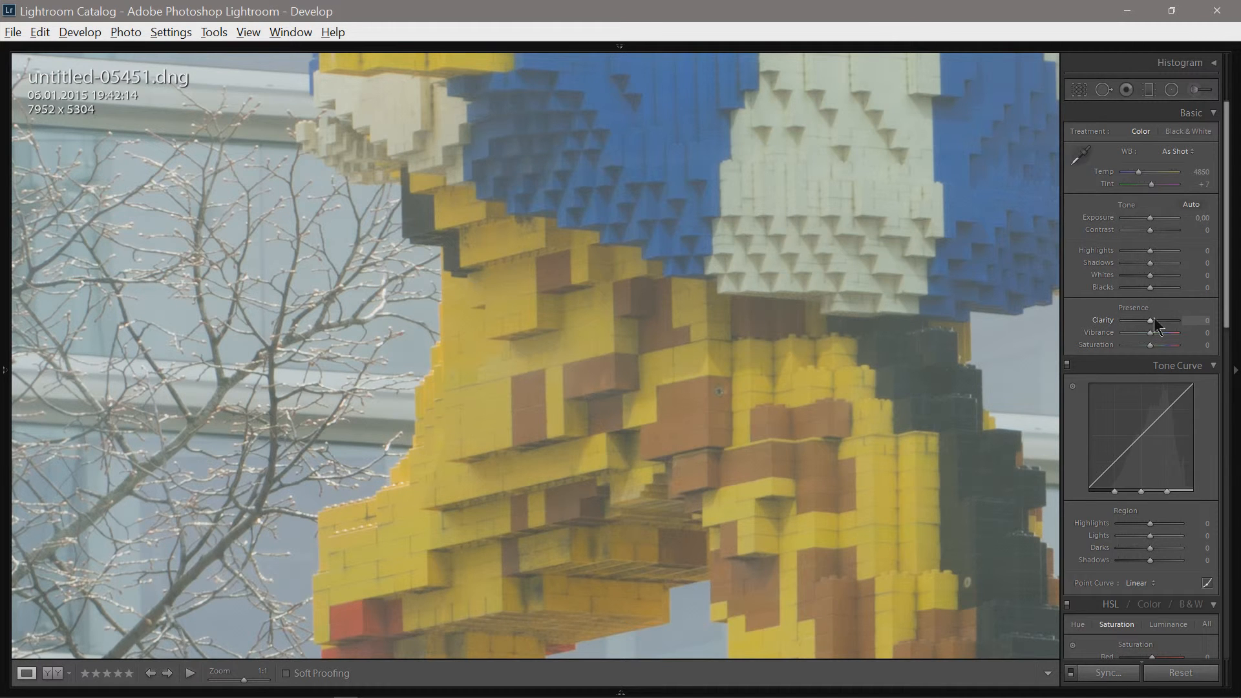
pyautogui.click(463, 366)
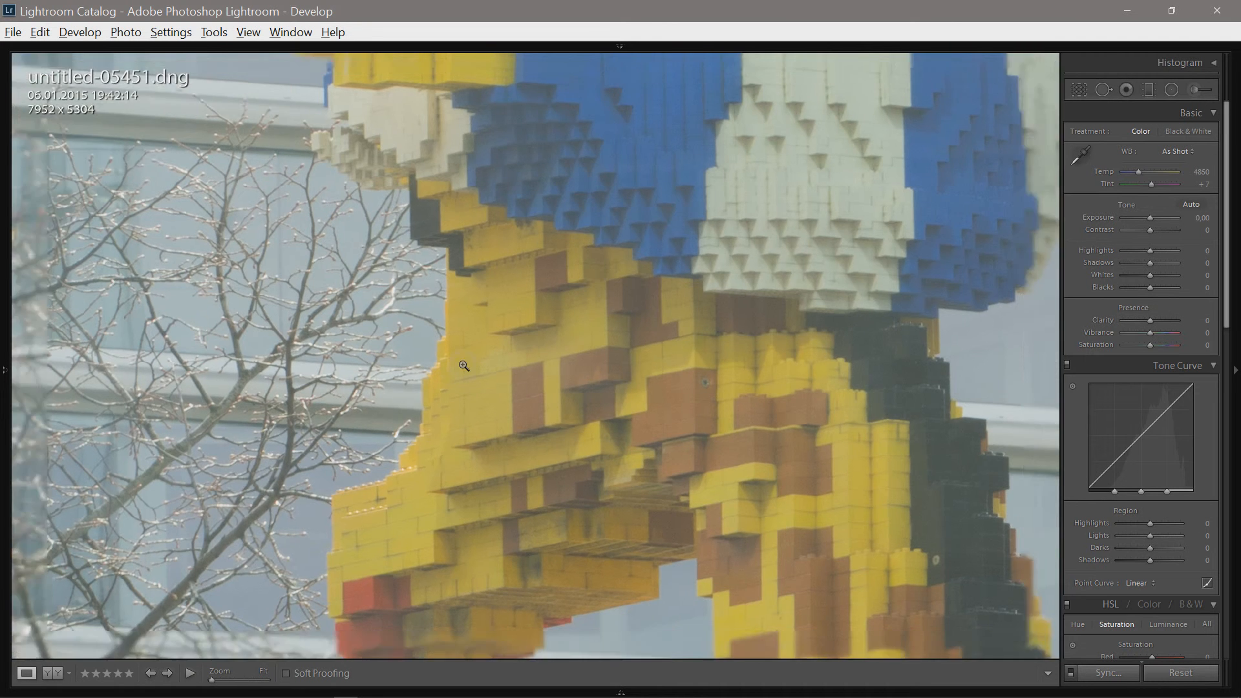
pyautogui.hotkey('ctrl', 'u')
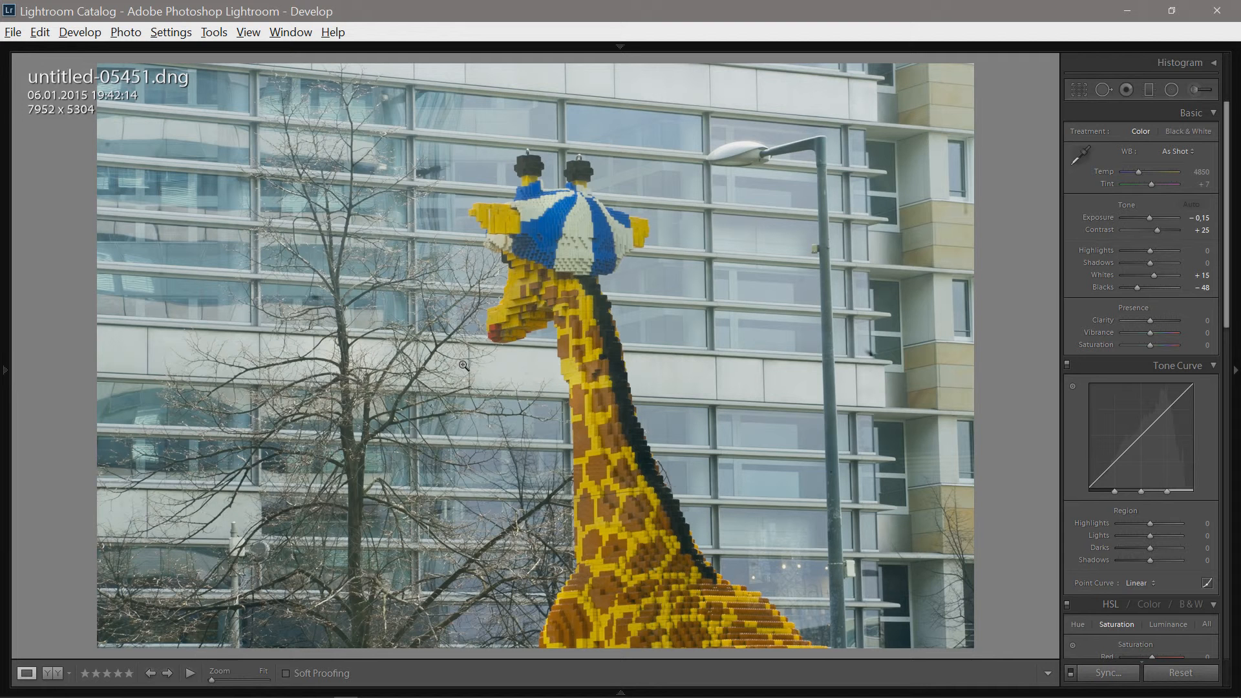
pyautogui.click(52, 674)
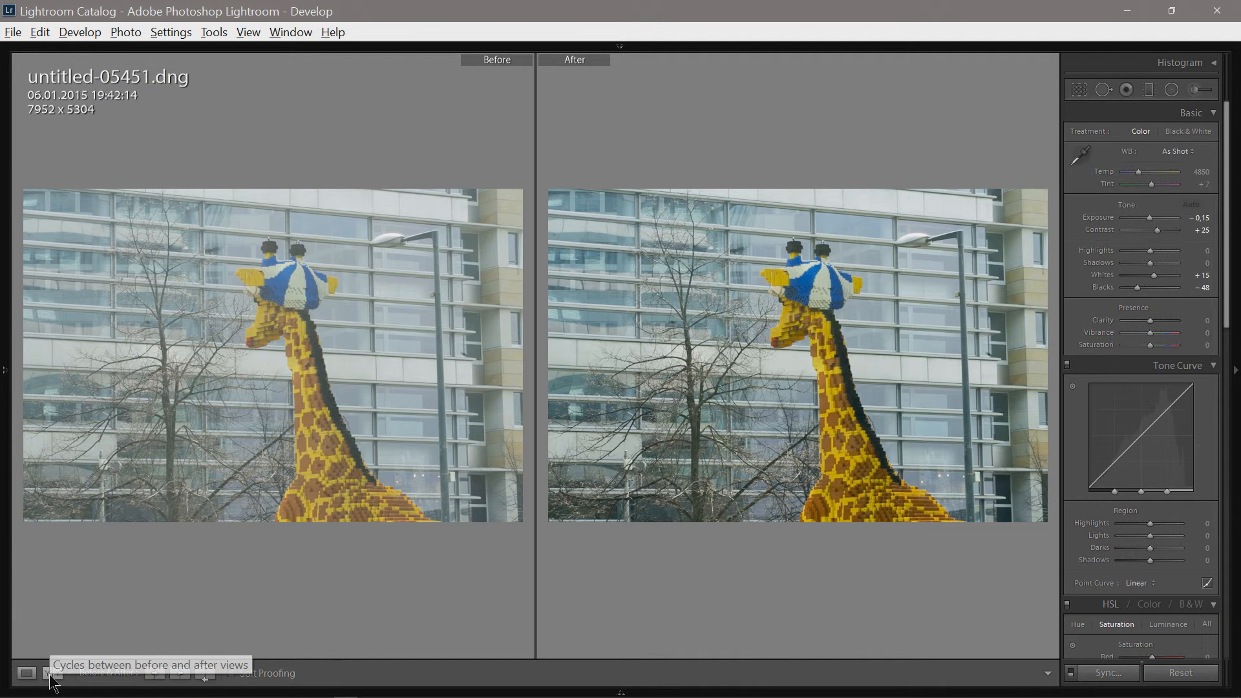
pyautogui.click(27, 673)
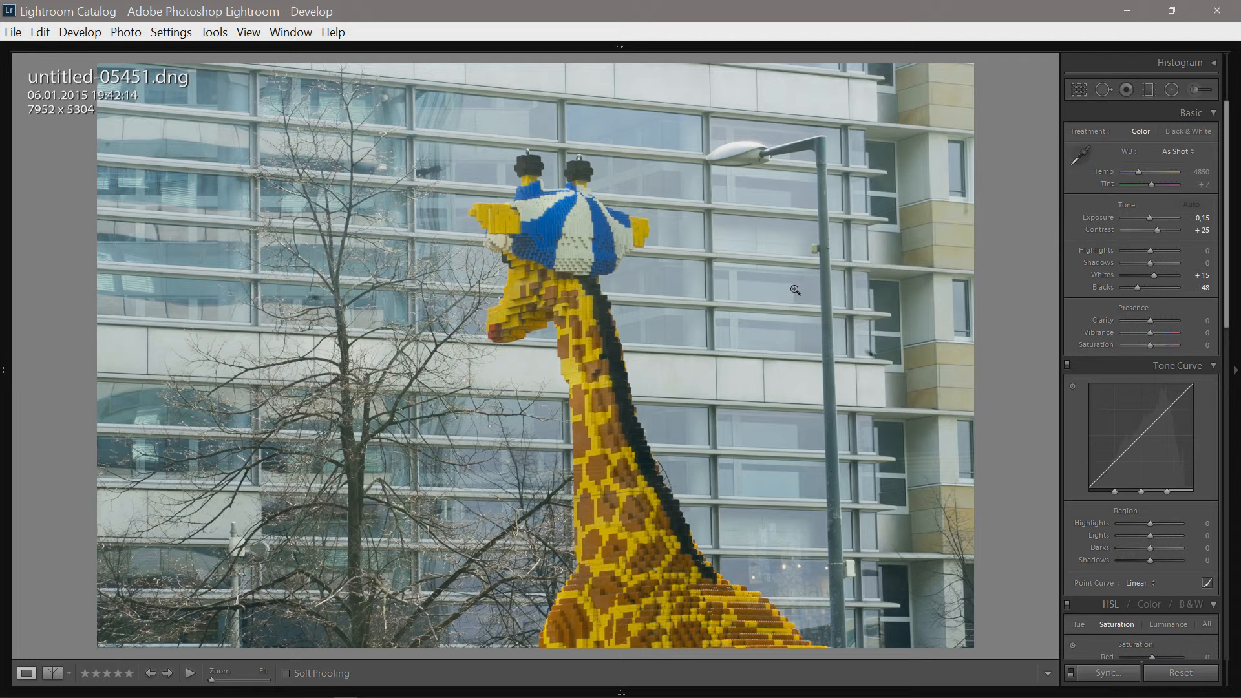
# Set the giraffe photo's Highlights to -100, Clarity to +76 and Vibrance to +67
pyautogui.moveTo(1150, 320); pyautogui.dragTo(1176, 334)
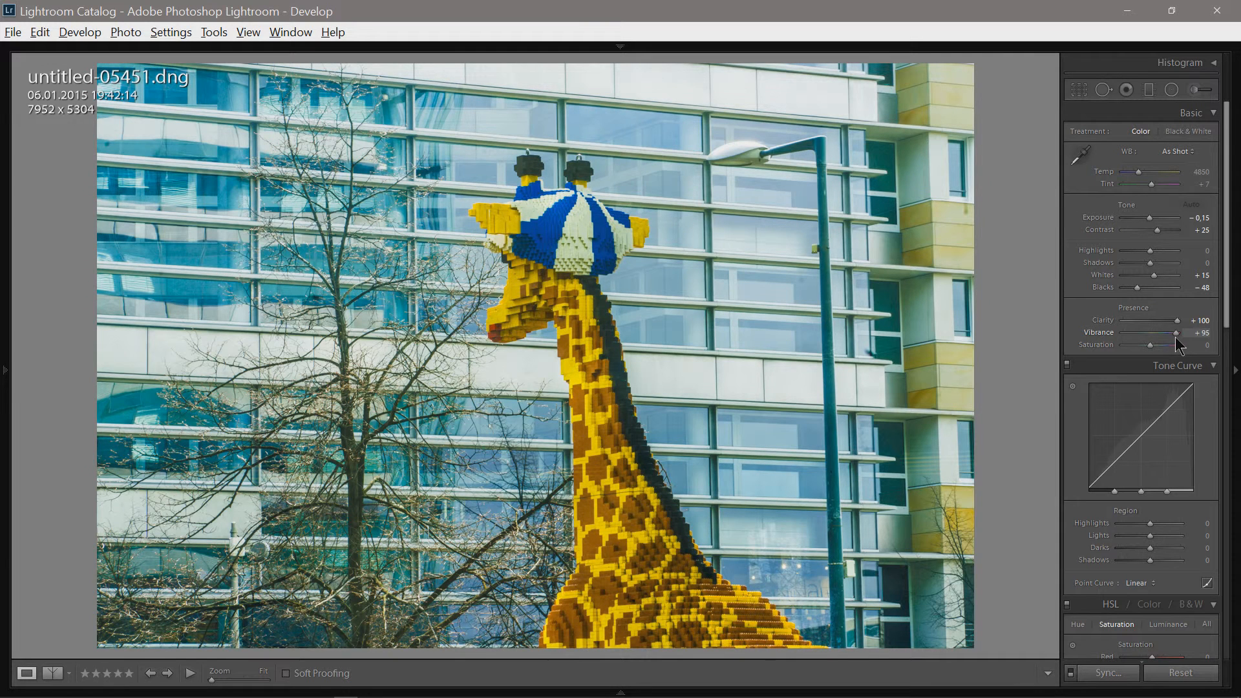
pyautogui.moveTo(1150, 252); pyautogui.dragTo(1123, 252)
pyautogui.click(1170, 321)
pyautogui.click(1168, 334)
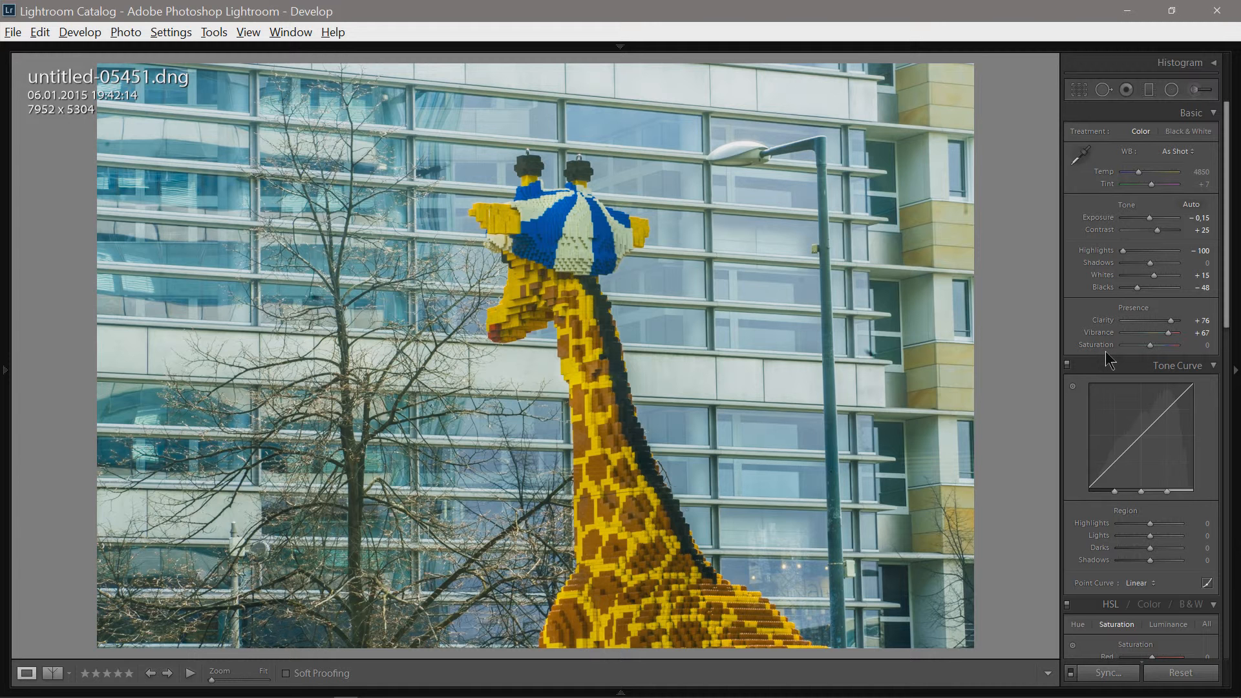
# Cycle the photo info overlay and hide the toolbar, with a full-screen preview of the giraffe photo
pyautogui.press('i')
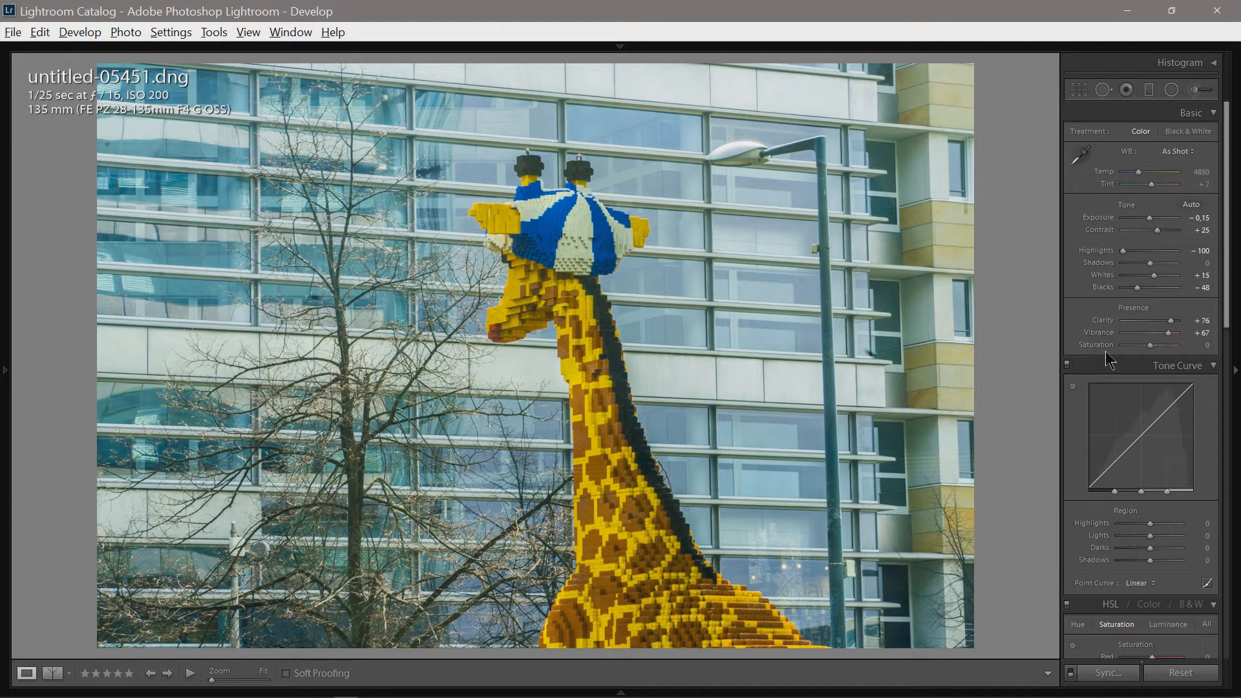
pyautogui.press('t')
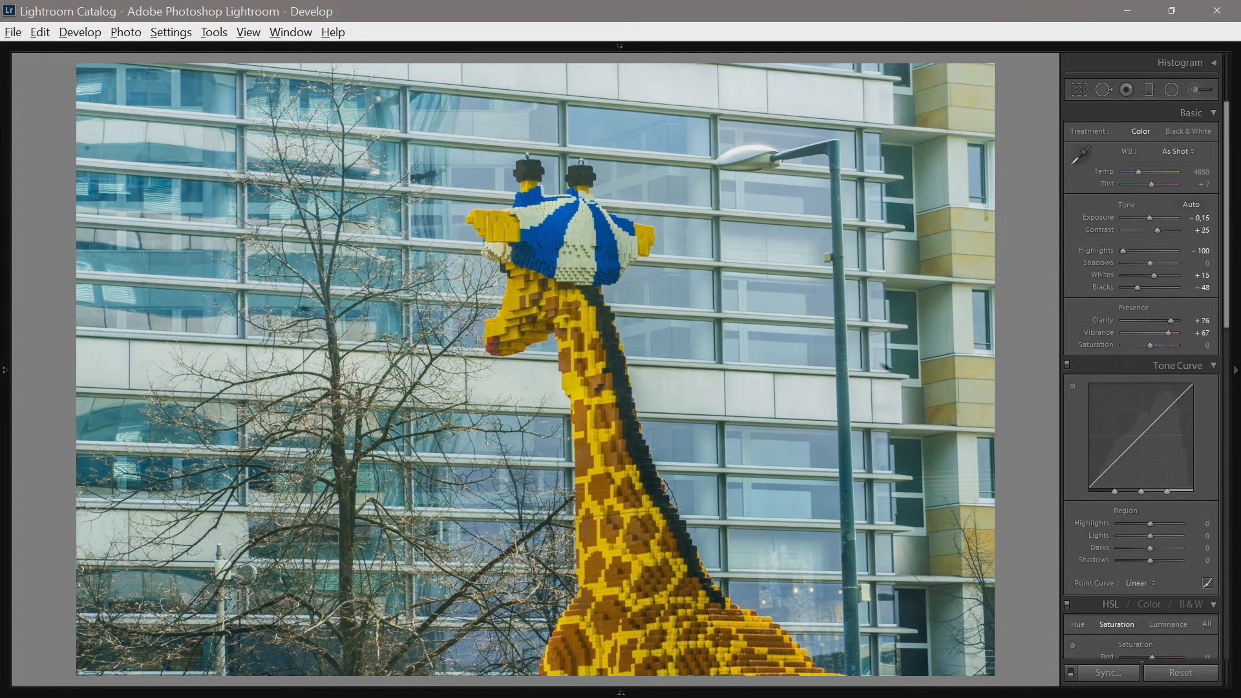
pyautogui.press('f')
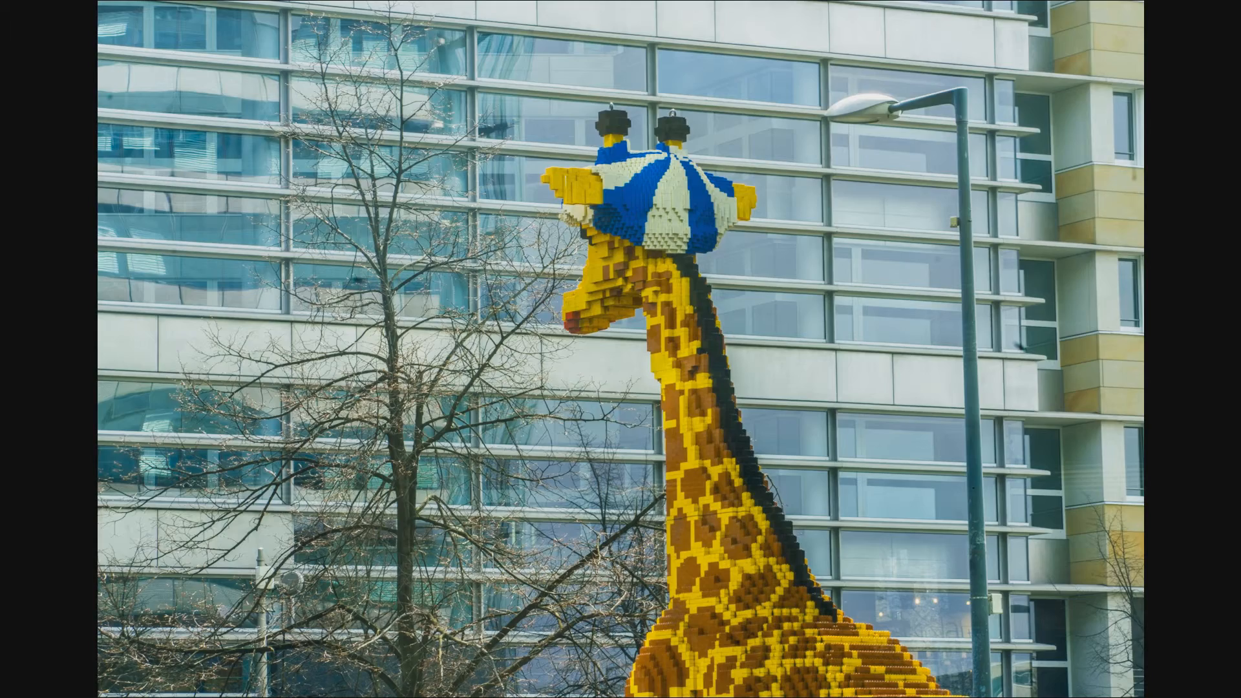
pyautogui.press('f')
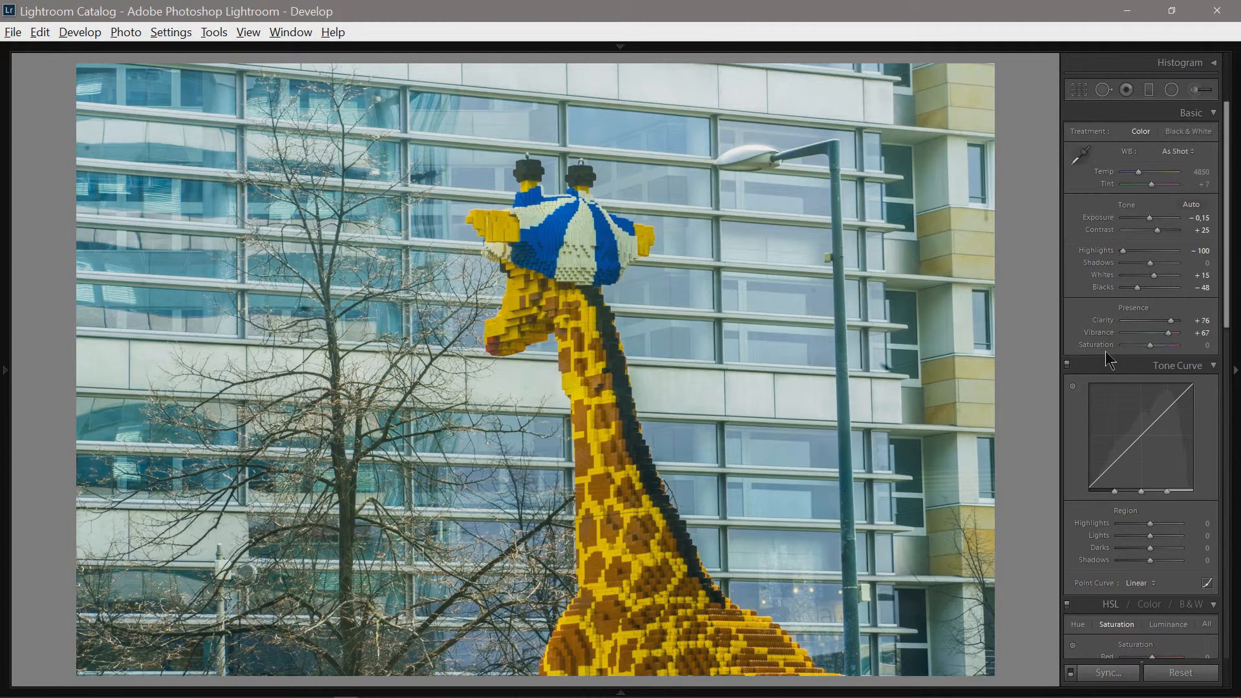
# Set the tone curve's Point Curve to Medium Contrast
pyautogui.moveTo(1224, 244); pyautogui.dragTo(1227, 337)
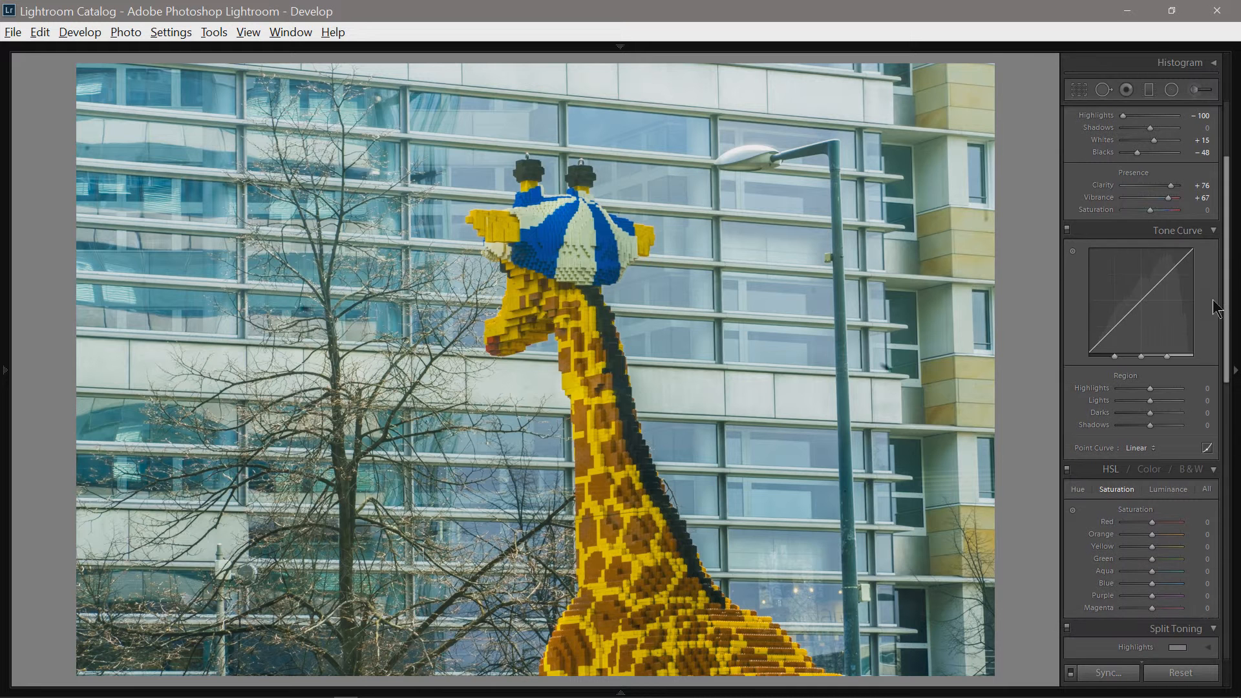
pyautogui.click(1139, 448)
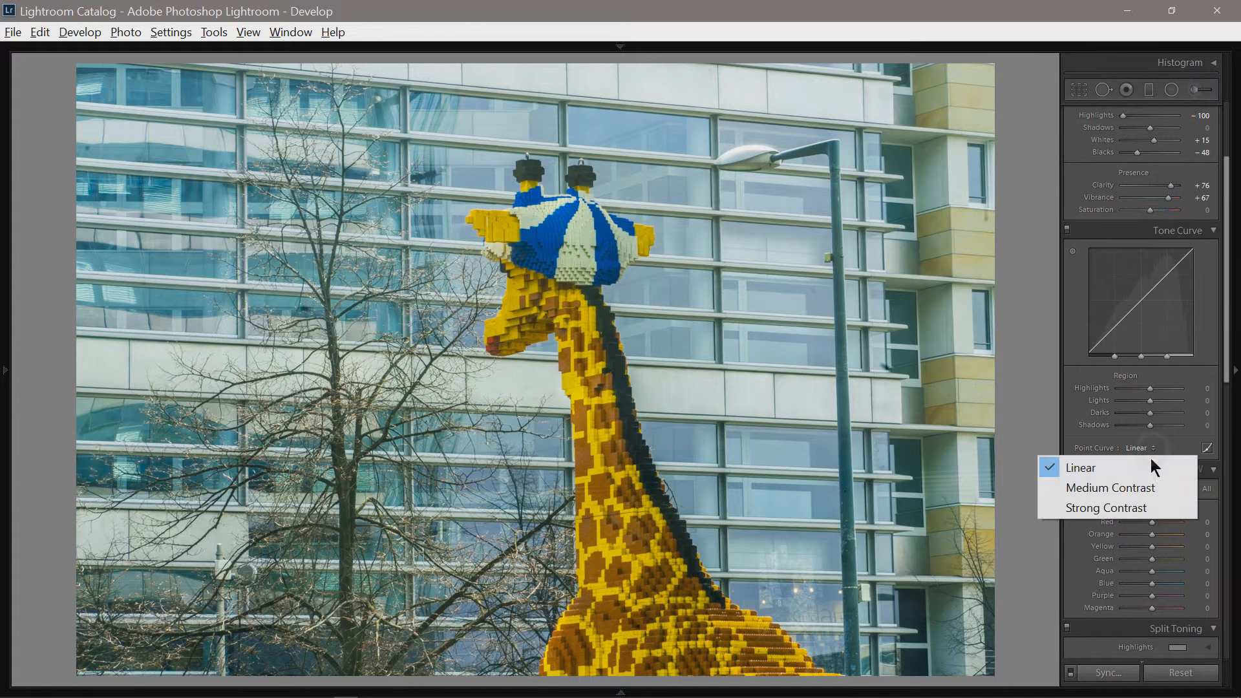
pyautogui.click(1150, 486)
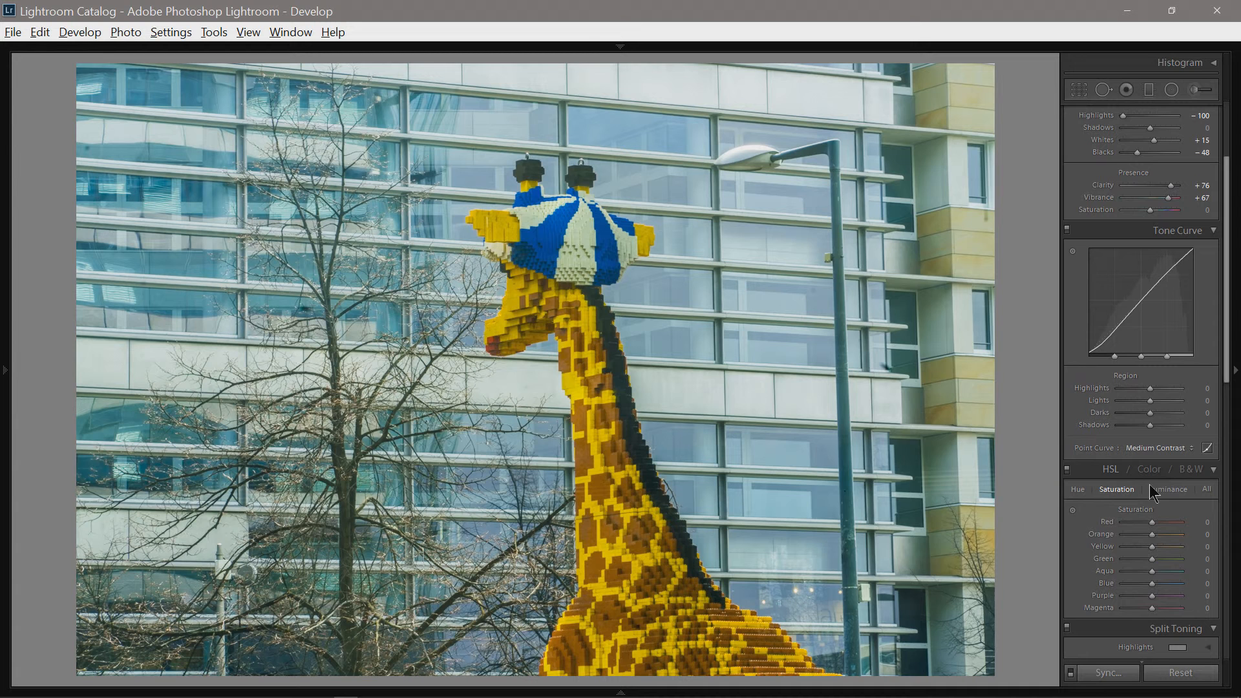
# Set the Green saturation to -73 and the sharpening Amount to 79, checking the giraffe's head at close range
pyautogui.moveTo(1228, 356); pyautogui.dragTo(1224, 443)
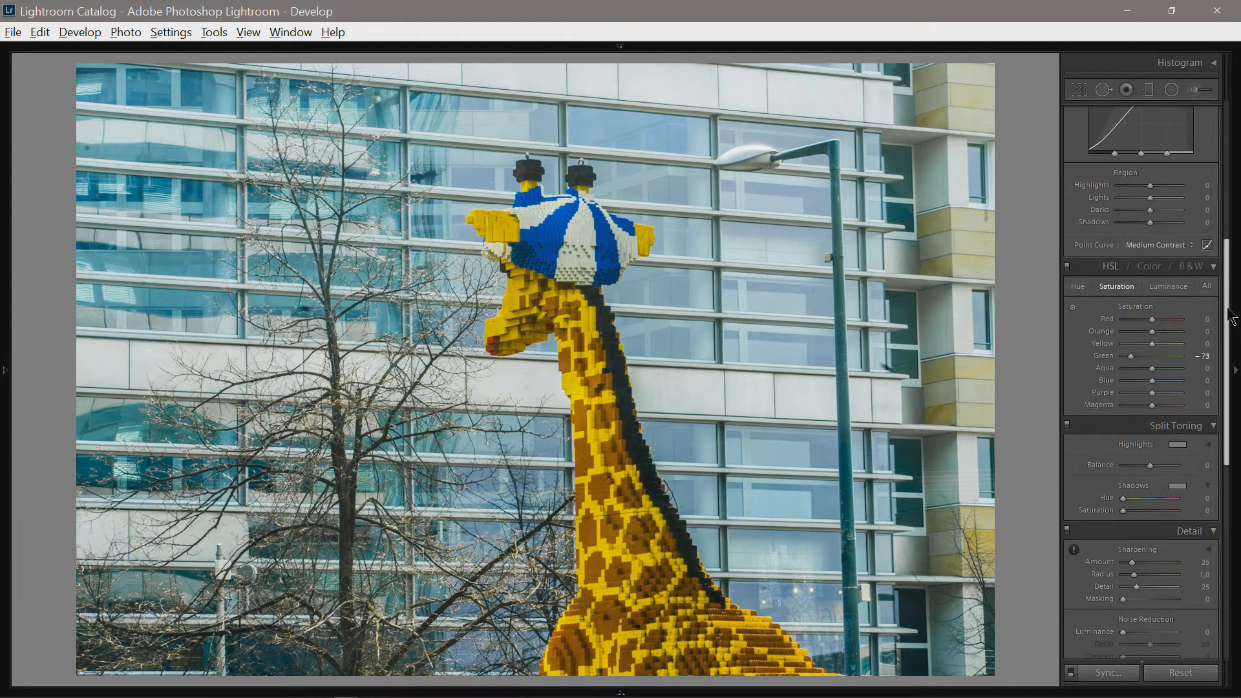
pyautogui.moveTo(1226, 362); pyautogui.dragTo(1226, 422)
pyautogui.click(480, 286)
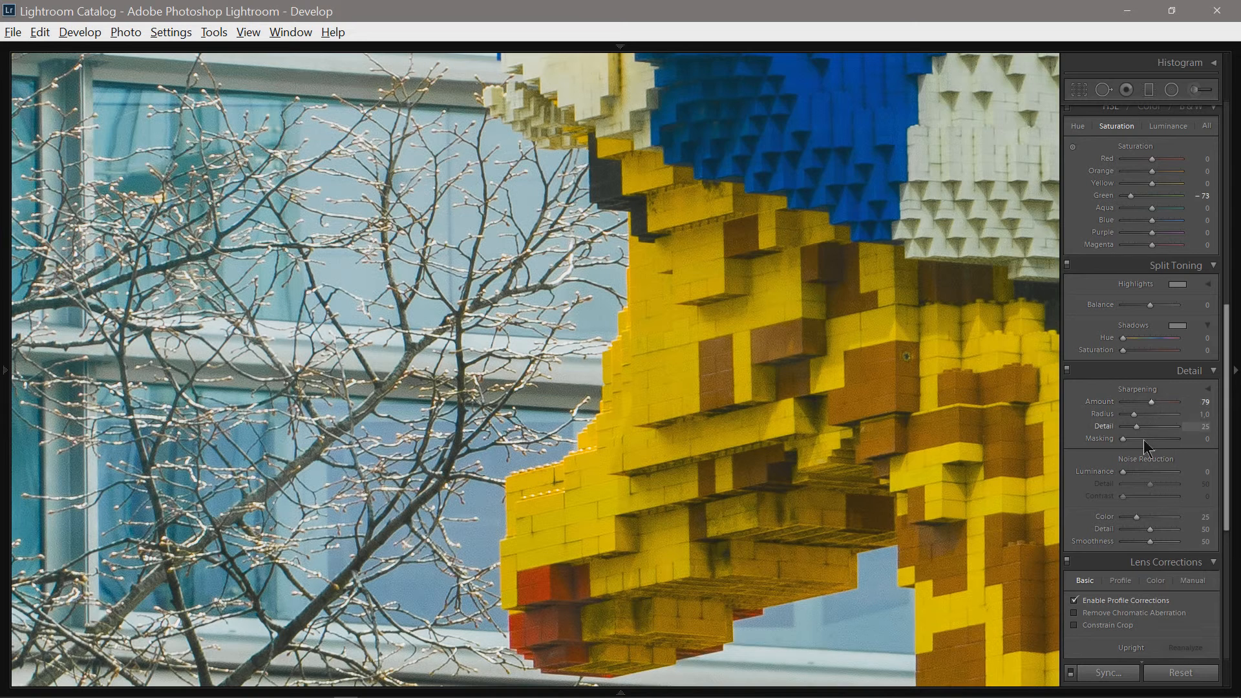
# Set the noise reduction Luminance to 36 and return the giraffe photo to its full view
pyautogui.click(1143, 473)
pyautogui.click(585, 330)
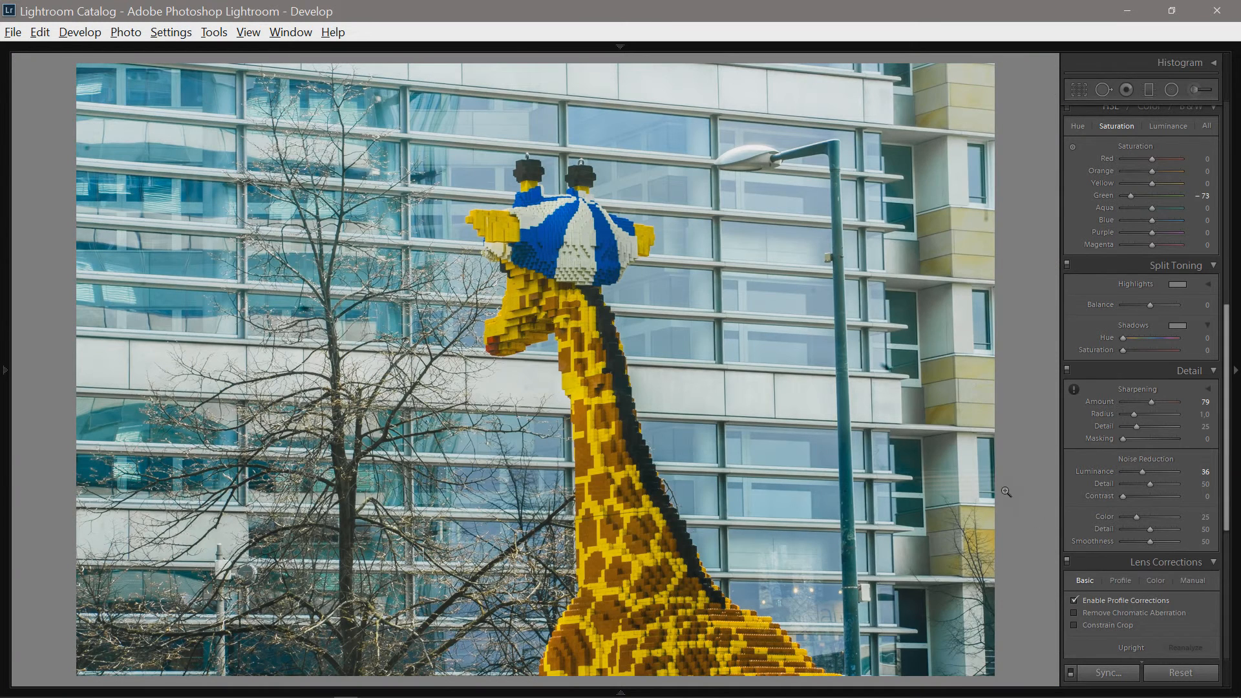
# Compare the giraffe photo without lens profile corrections, re-enable them and turn on Remove Chromatic Aberration
pyautogui.click(1074, 601)
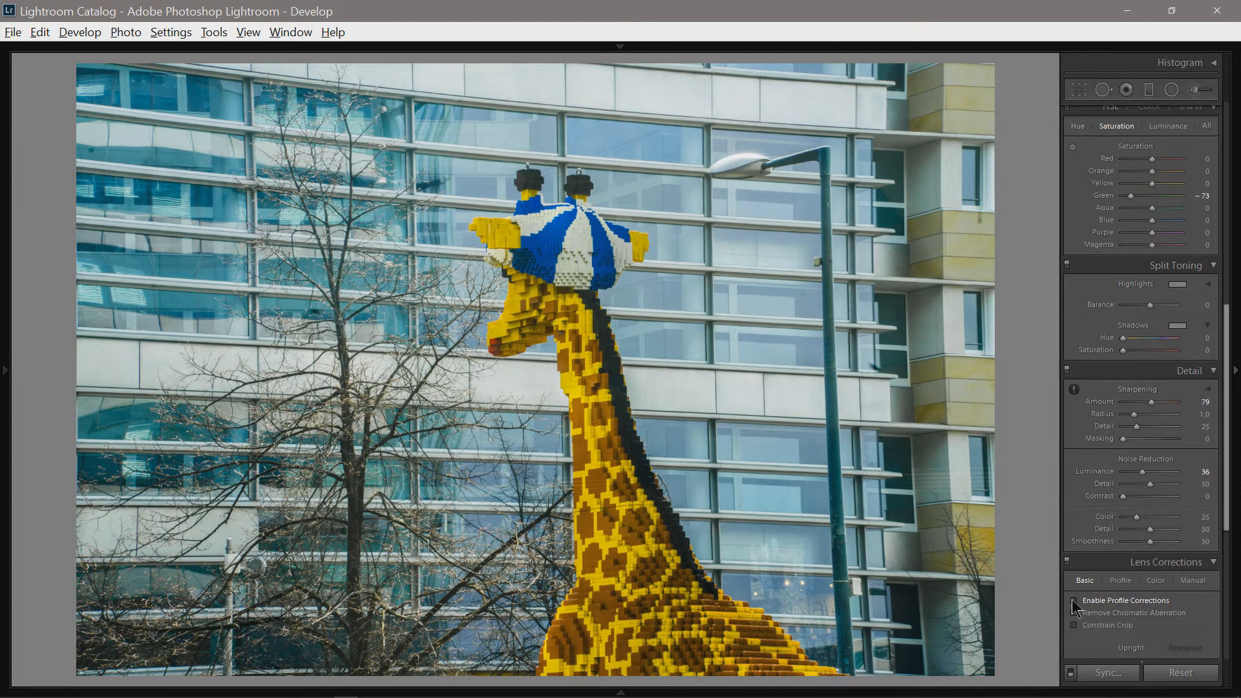
pyautogui.click(1073, 601)
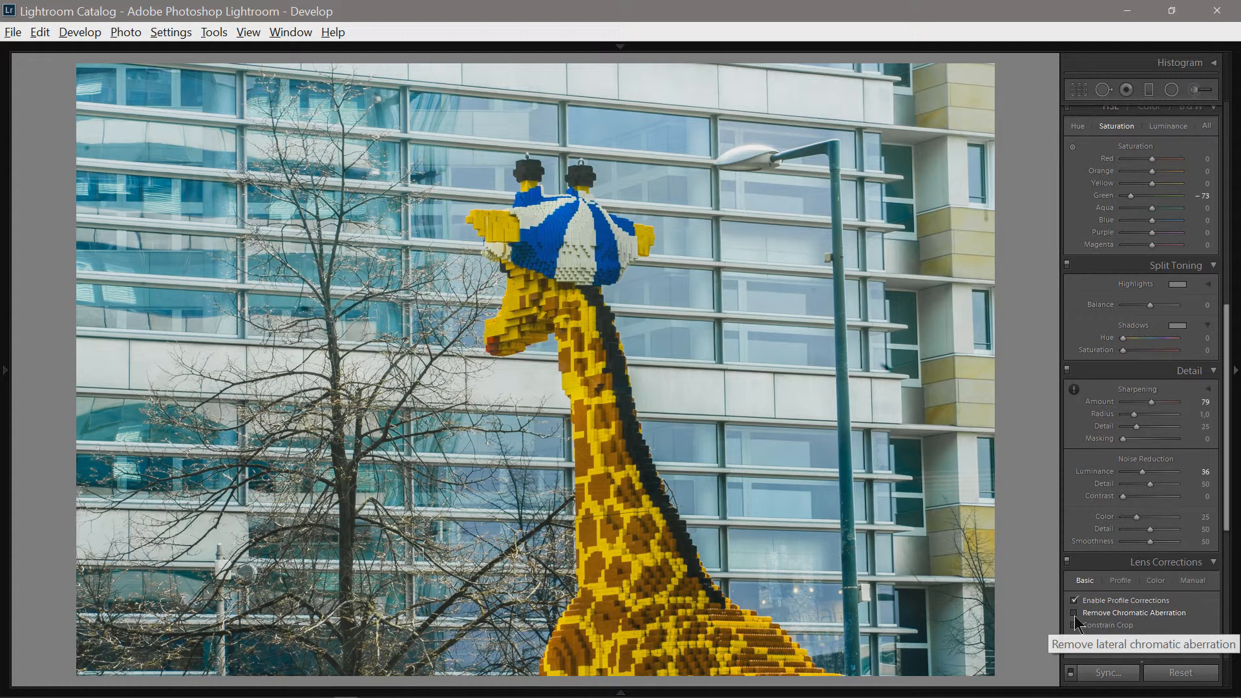
pyautogui.click(1075, 614)
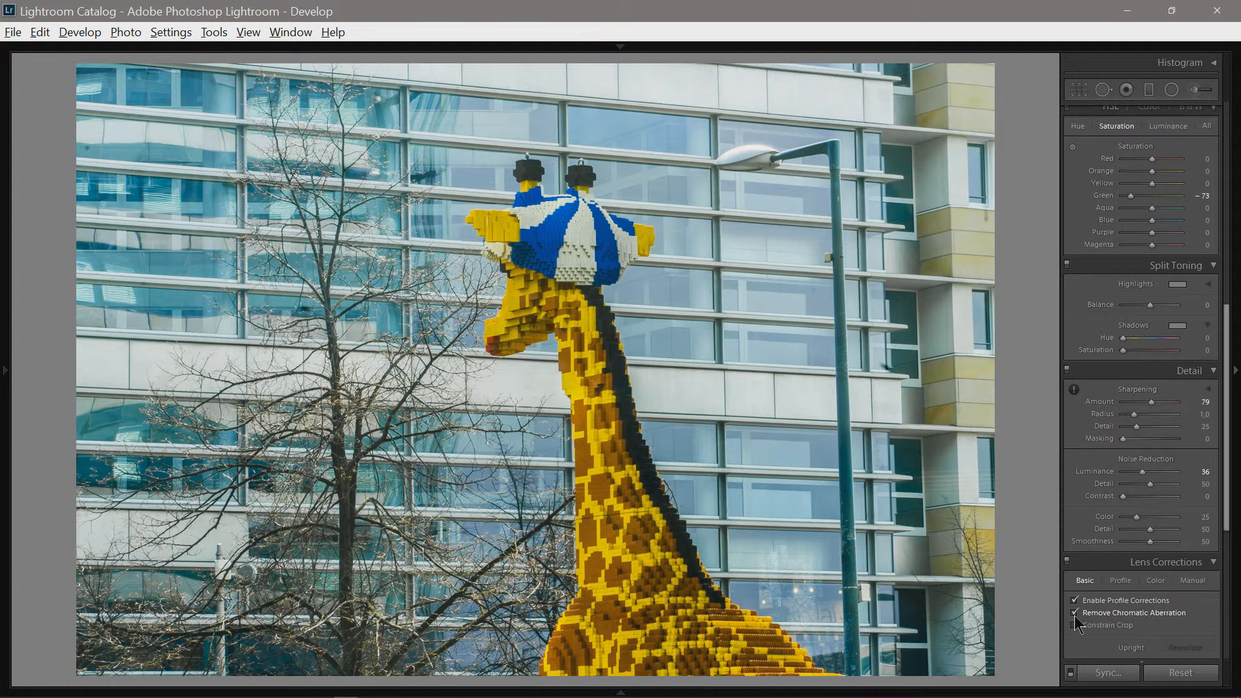
# Set the noise reduction Color to 39, checking the lamp post and the tree branches at close range
pyautogui.click(923, 629)
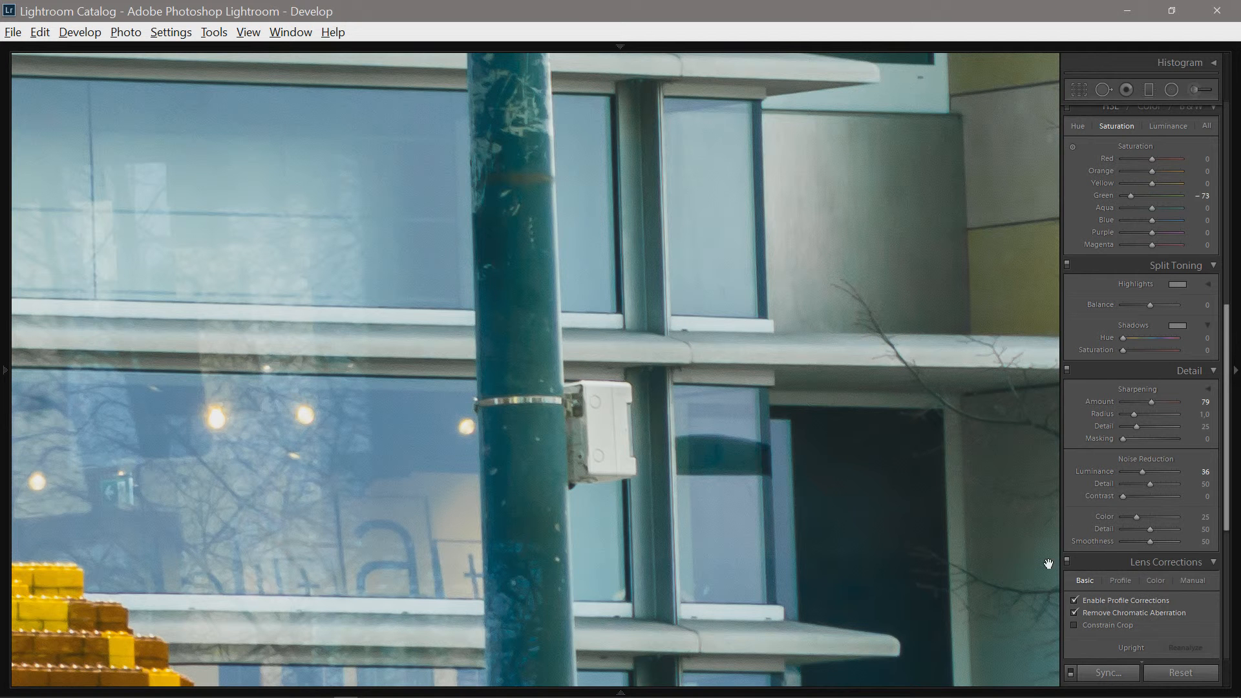
pyautogui.click(1144, 517)
pyautogui.click(305, 349)
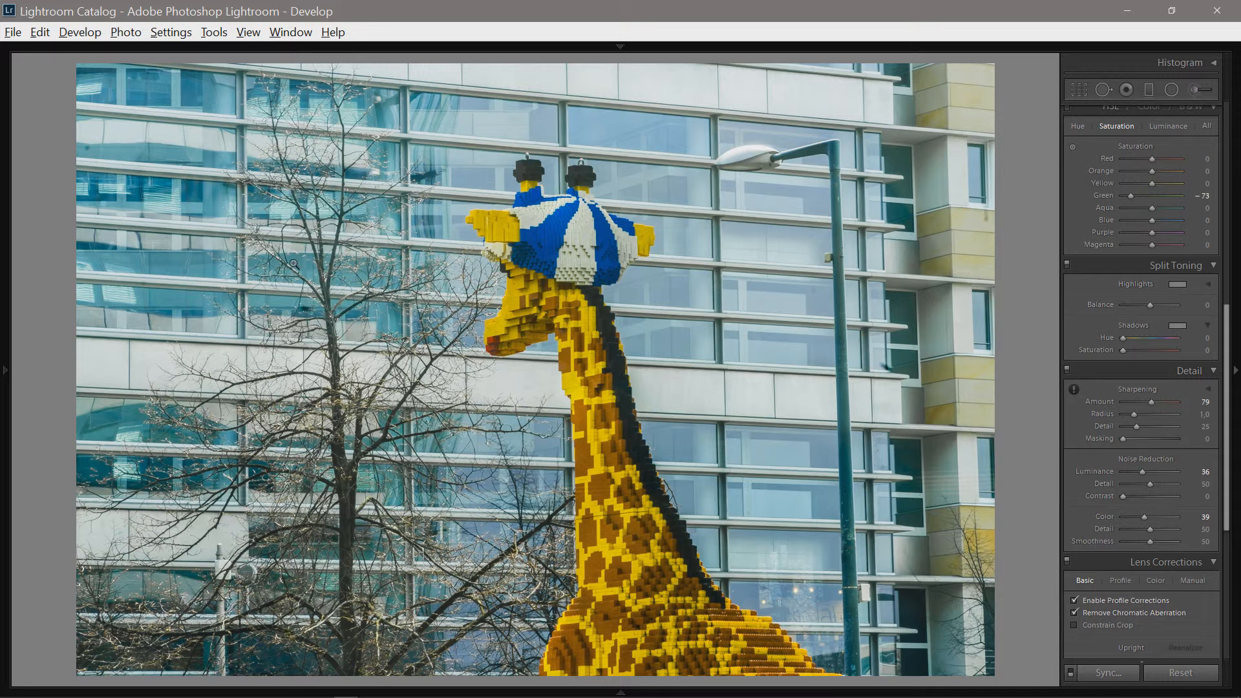
pyautogui.click(299, 185)
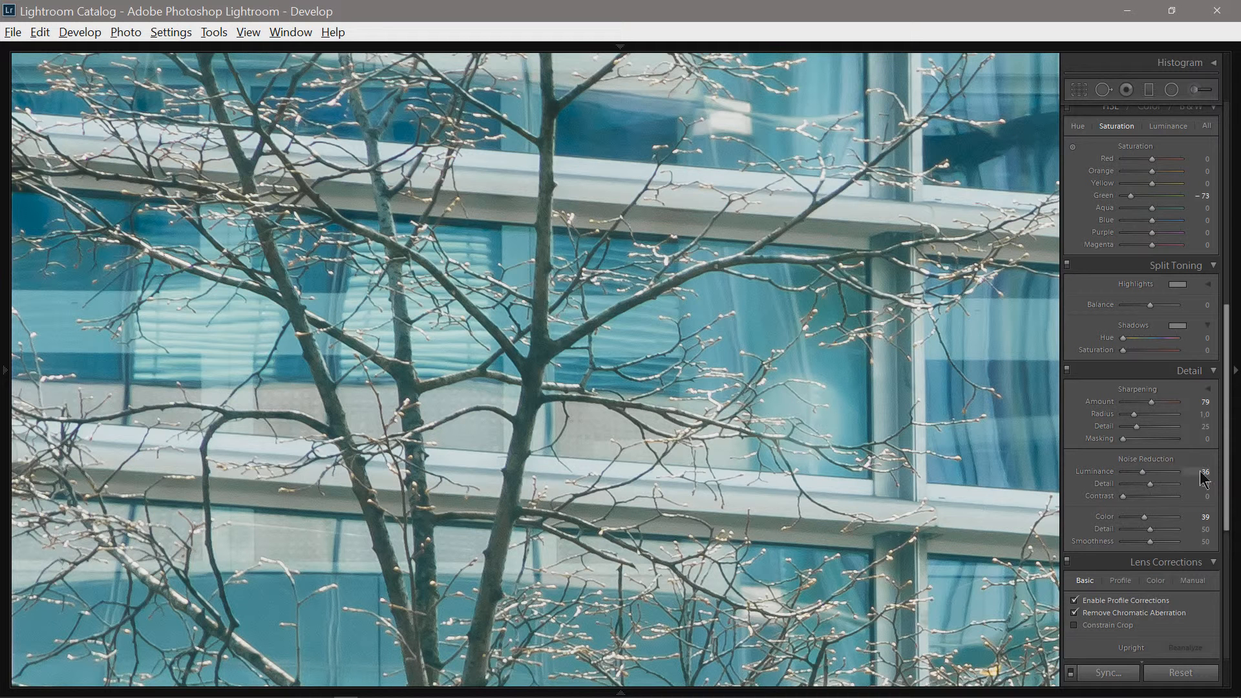
# Try raising the giraffe photo's Whites to +43 while previewing the highlight clipping
pyautogui.moveTo(1224, 478); pyautogui.dragTo(1218, 284)
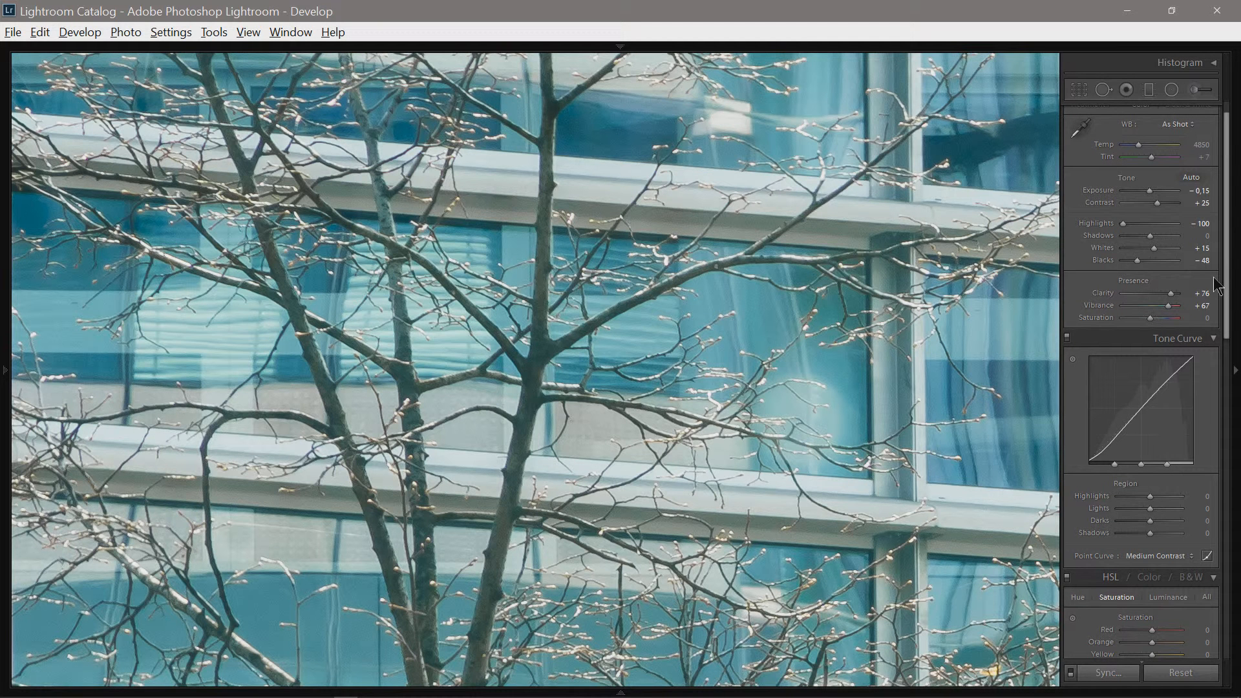
pyautogui.keyDown('alt'); pyautogui.moveTo(1155, 249); pyautogui.dragTo(1154, 249); pyautogui.keyUp('alt')
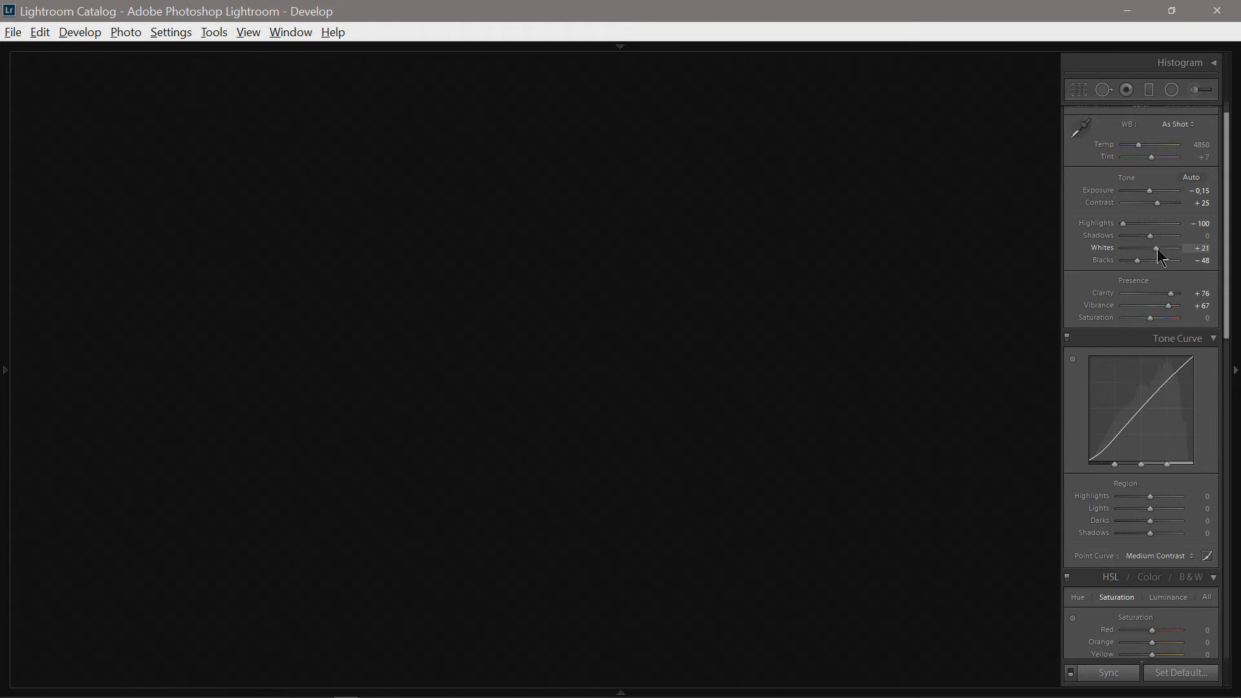
pyautogui.keyDown('alt'); pyautogui.moveTo(1161, 250); pyautogui.dragTo(1161, 252); pyautogui.keyUp('alt')
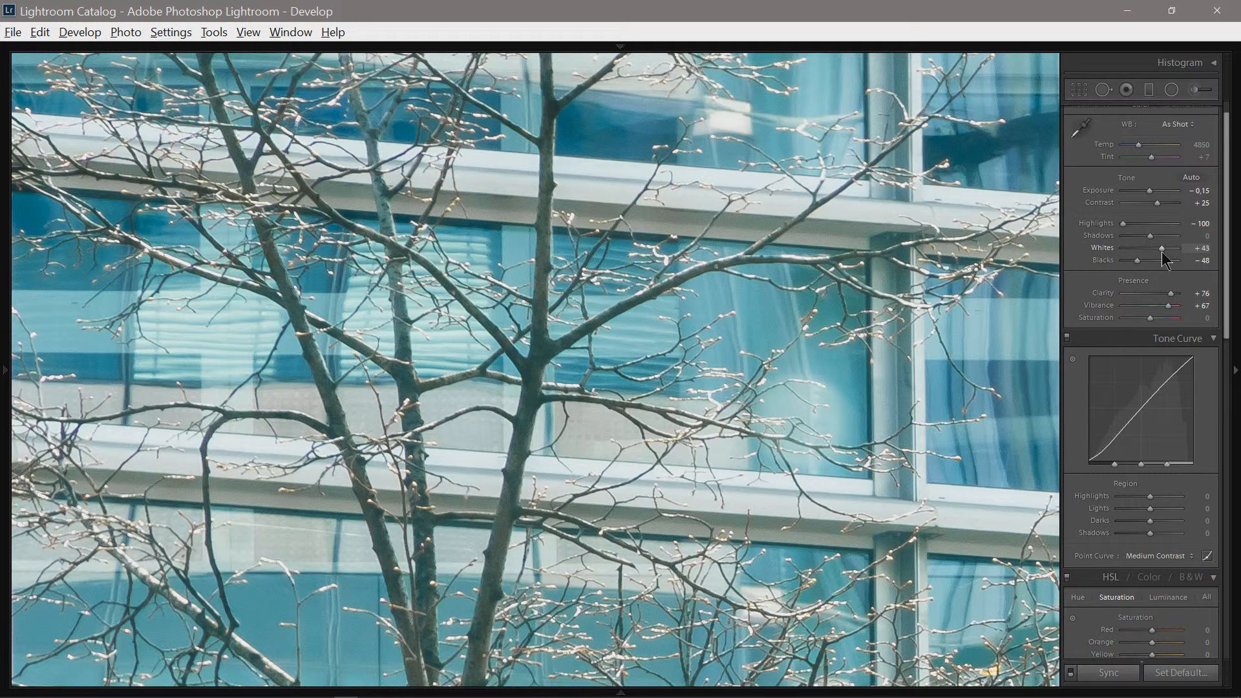
# Adjust the giraffe photo's Whites and Blacks automatically to -17 and -63
pyautogui.press('shift')
pyautogui.keyDown('shift'); pyautogui.doubleClick(1103, 249); pyautogui.keyUp('shift')
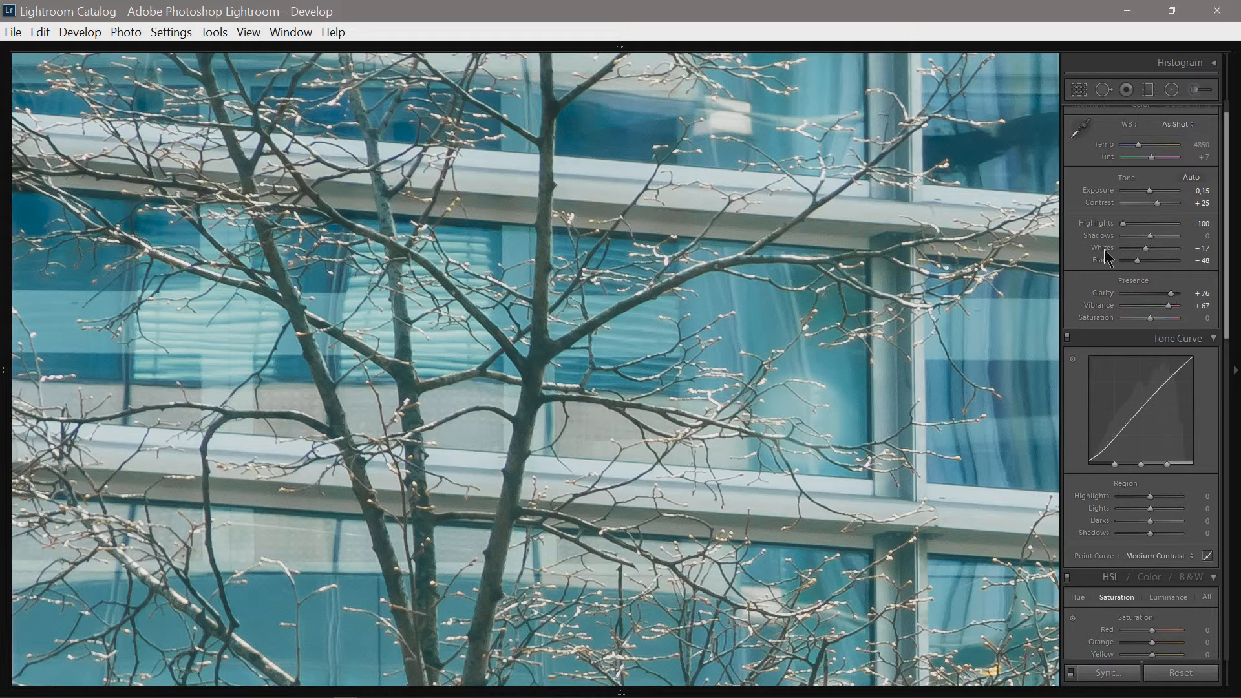
pyautogui.click(537, 373)
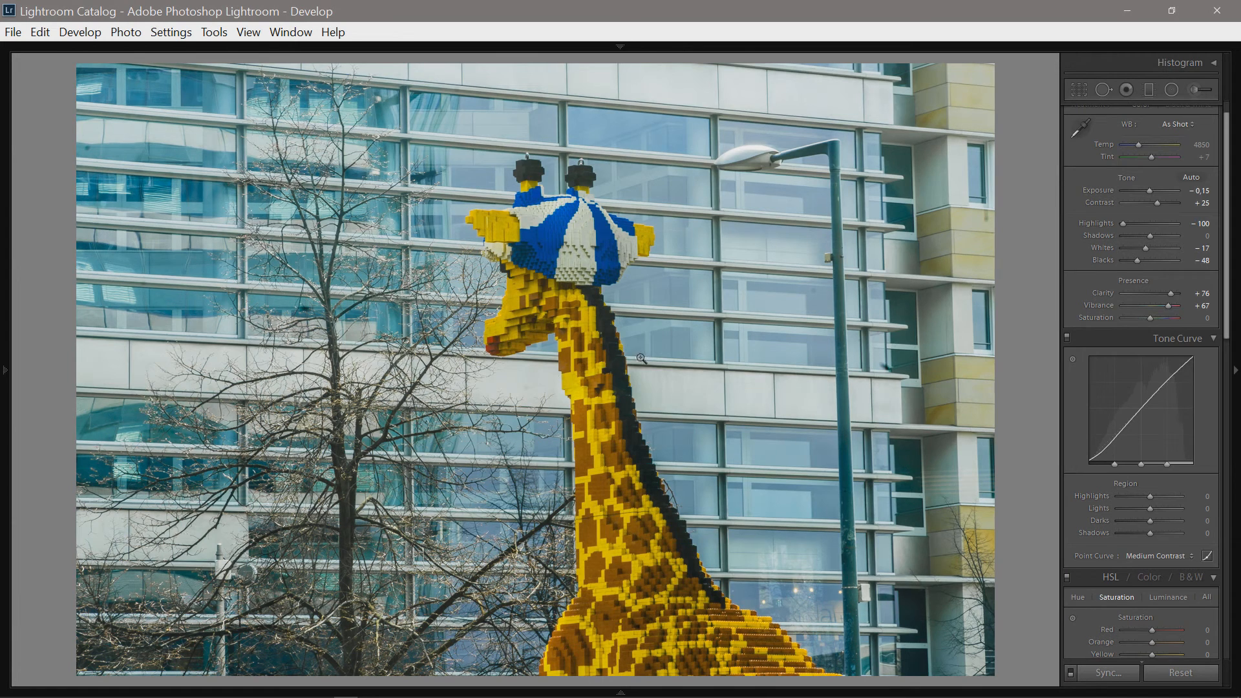
pyautogui.press('shift')
pyautogui.keyDown('shift'); pyautogui.doubleClick(1105, 261); pyautogui.keyUp('shift')
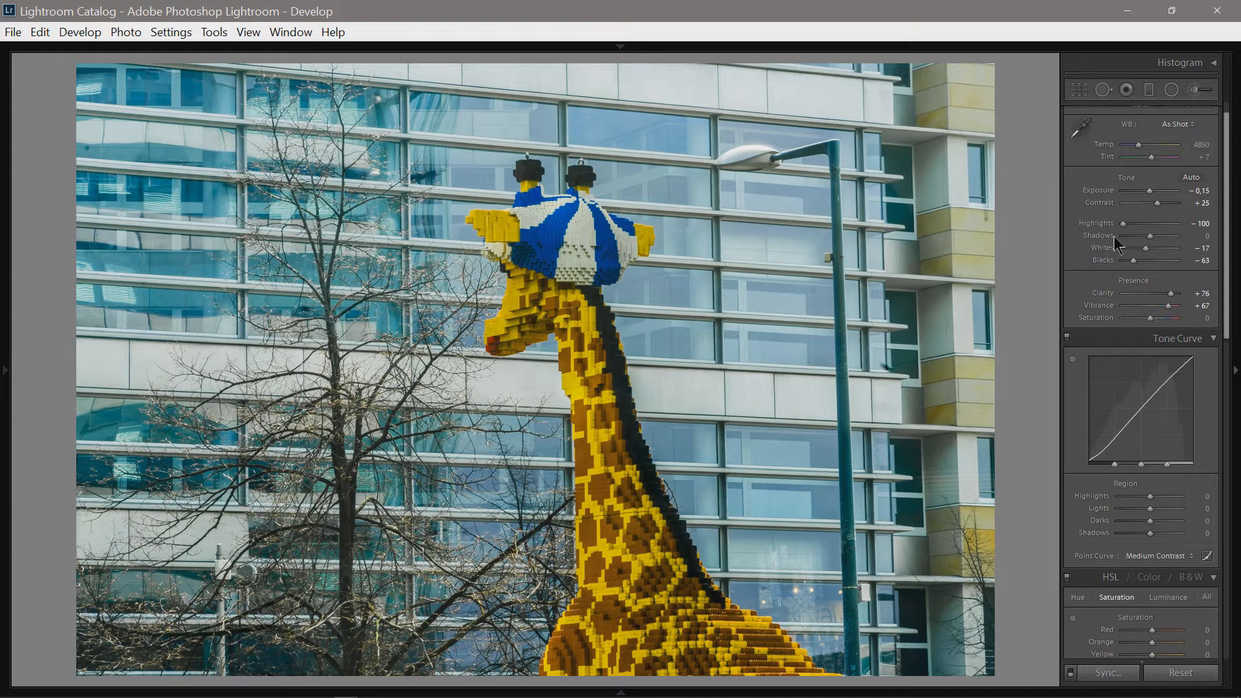
# Copy all of the giraffe photo's develop settings except the local adjustments from the survey of the selected photos
pyautogui.press('n')
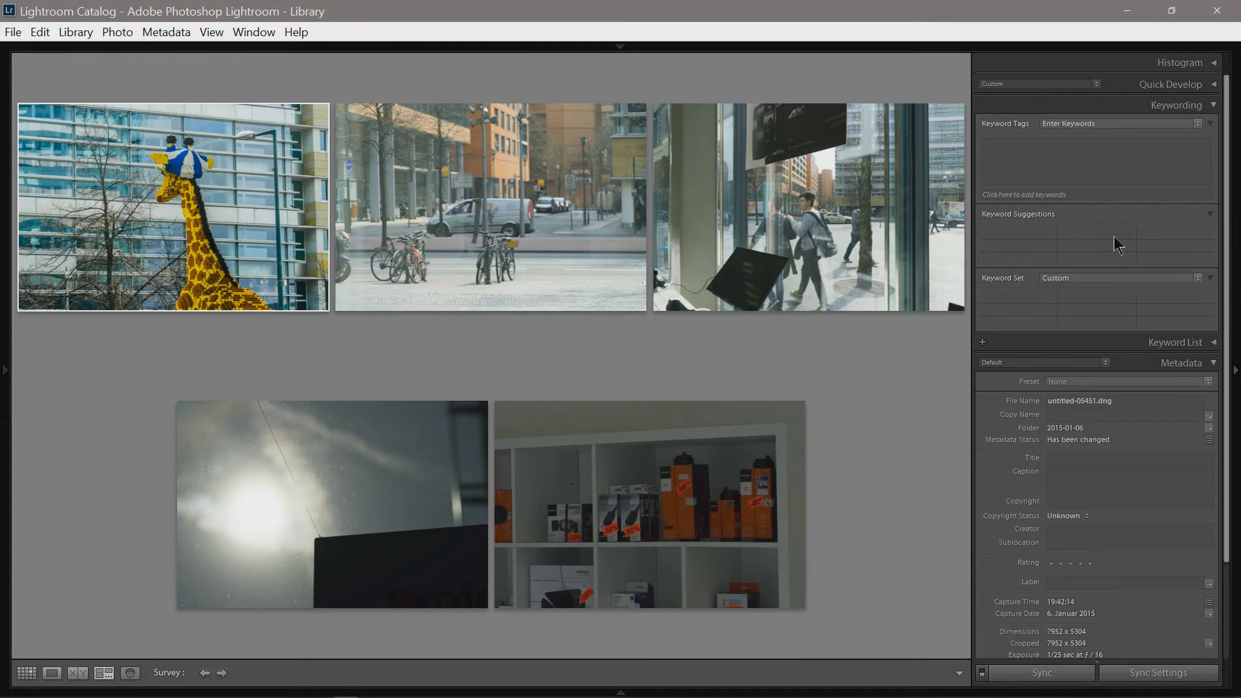
pyautogui.rightClick(220, 230)
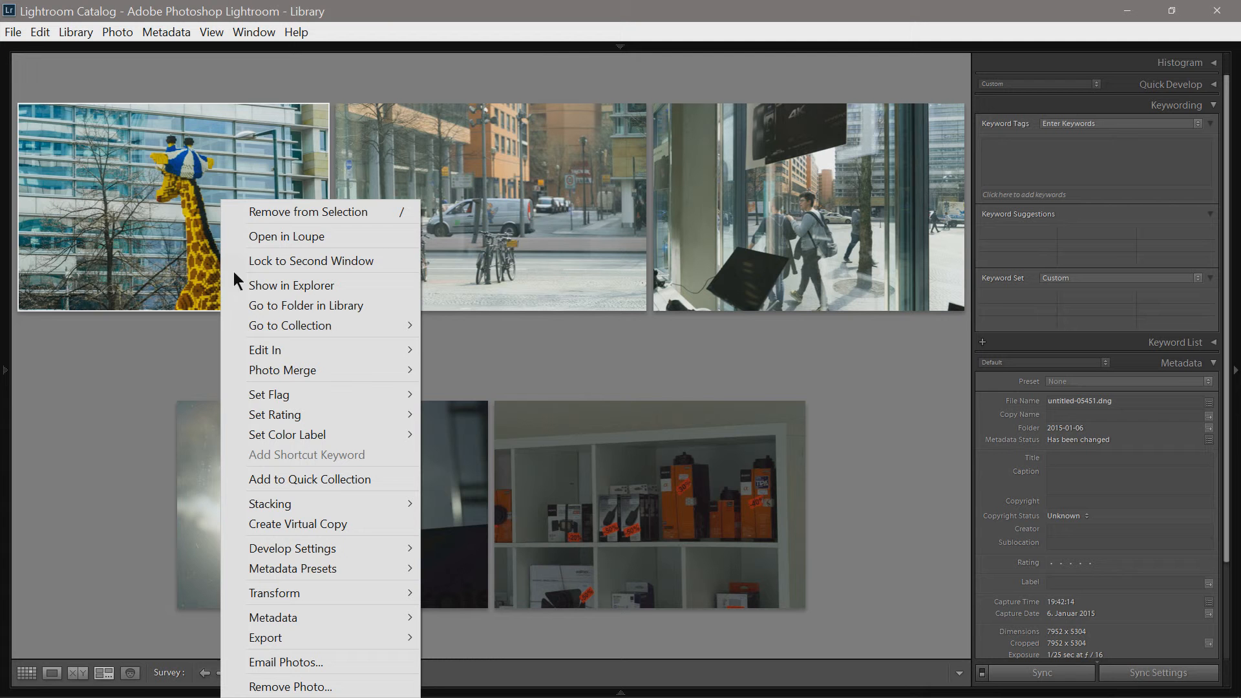
pyautogui.moveTo(343, 545)
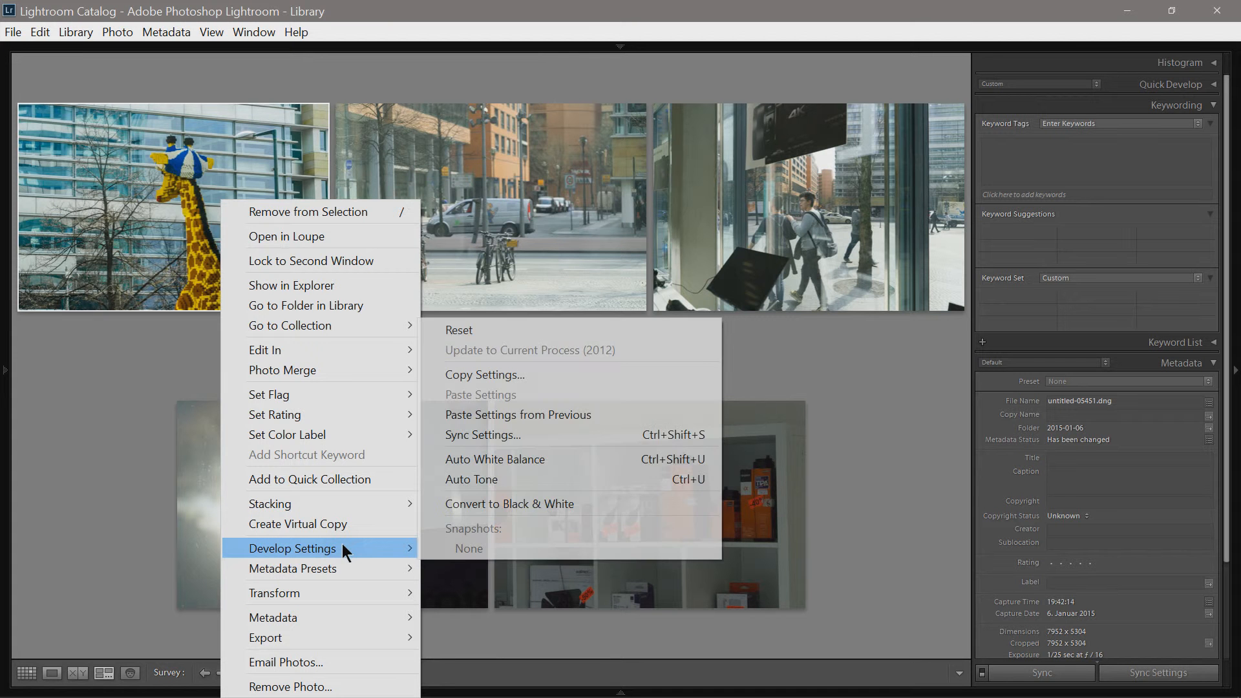
pyautogui.click(530, 373)
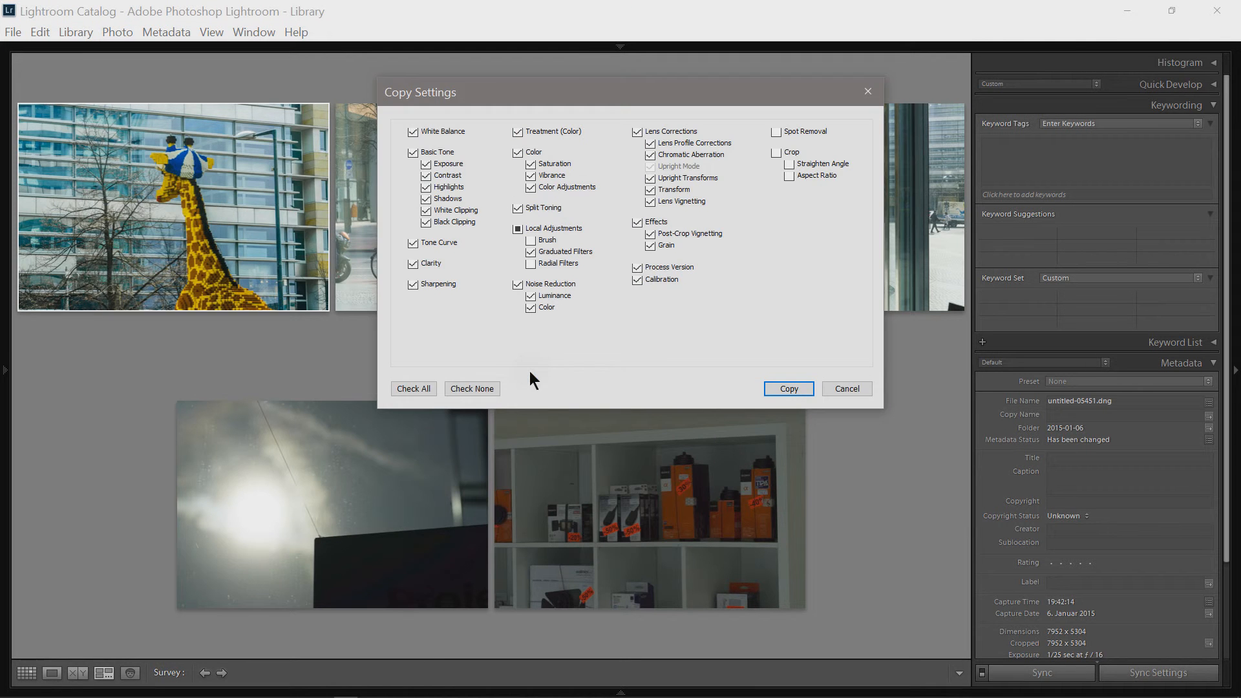
pyautogui.click(421, 390)
pyautogui.click(516, 229)
pyautogui.click(781, 391)
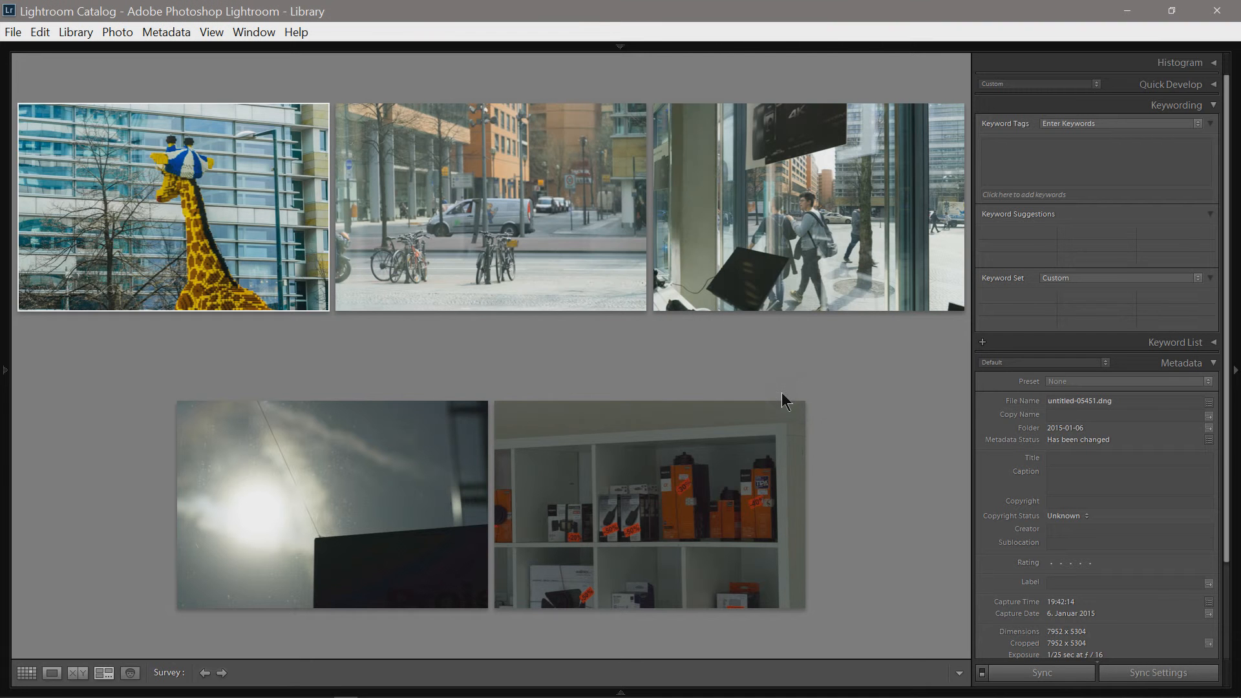
# Paste the copied develop settings onto the street photo with the bicycles and the photo of the pedestrians behind glass
pyautogui.rightClick(603, 266)
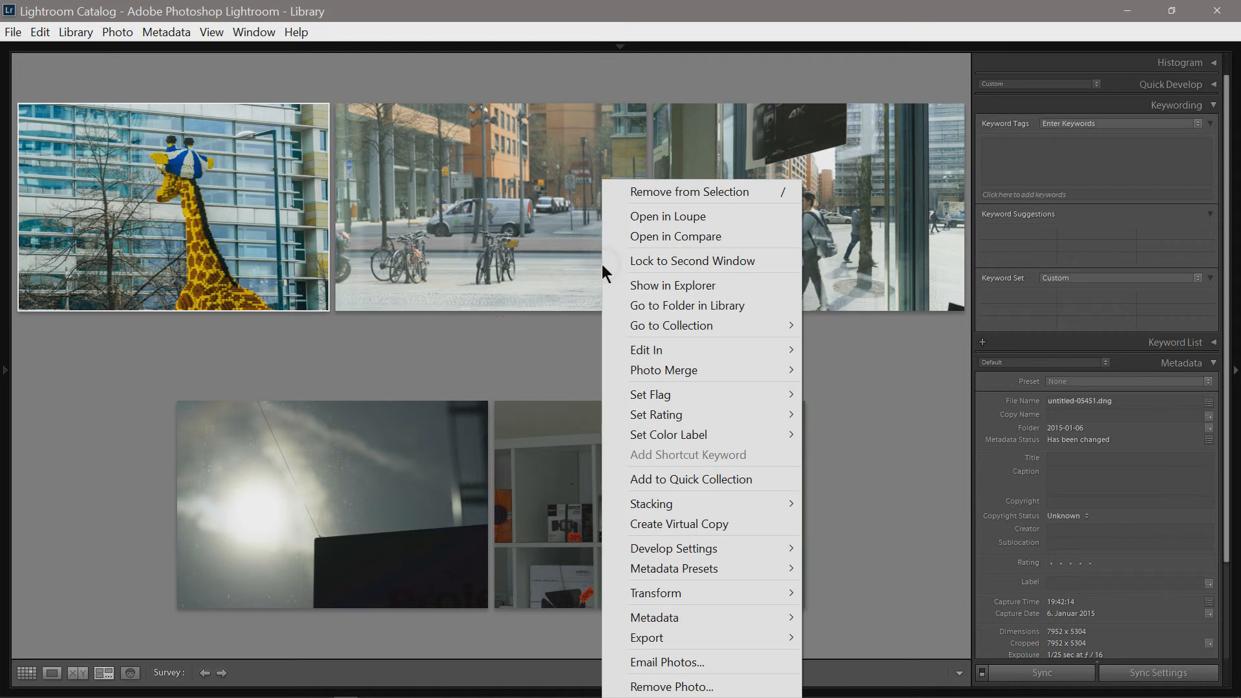
pyautogui.moveTo(680, 549)
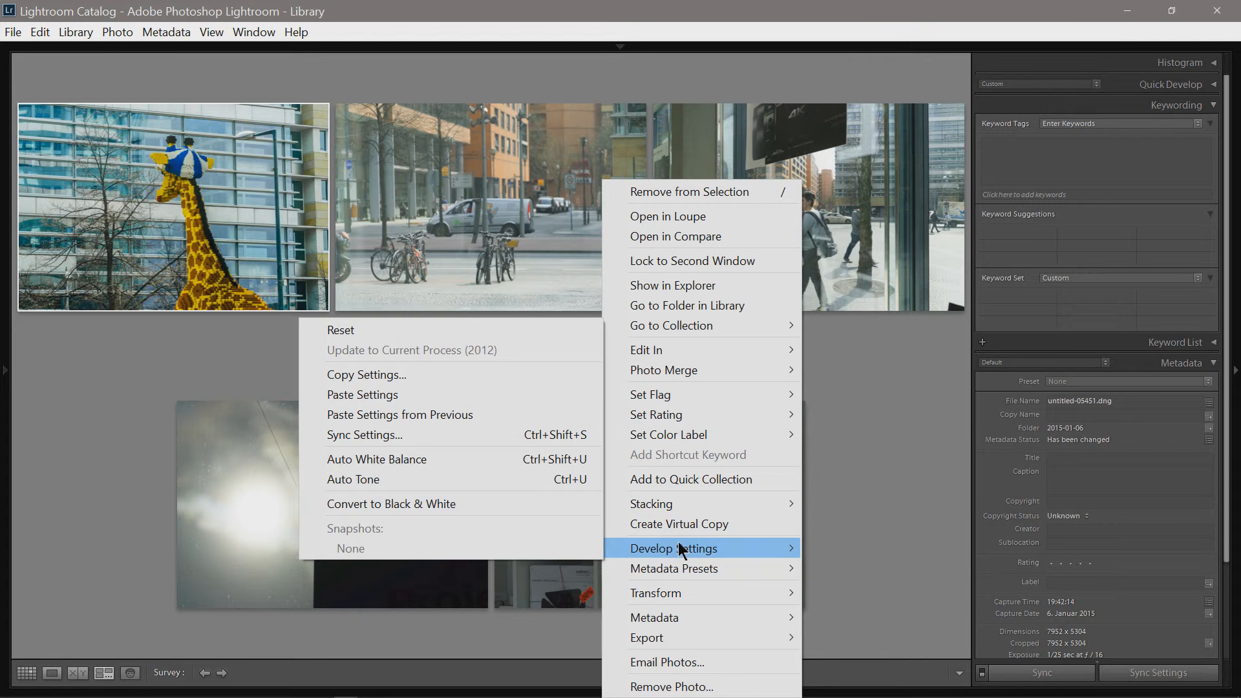
pyautogui.click(518, 397)
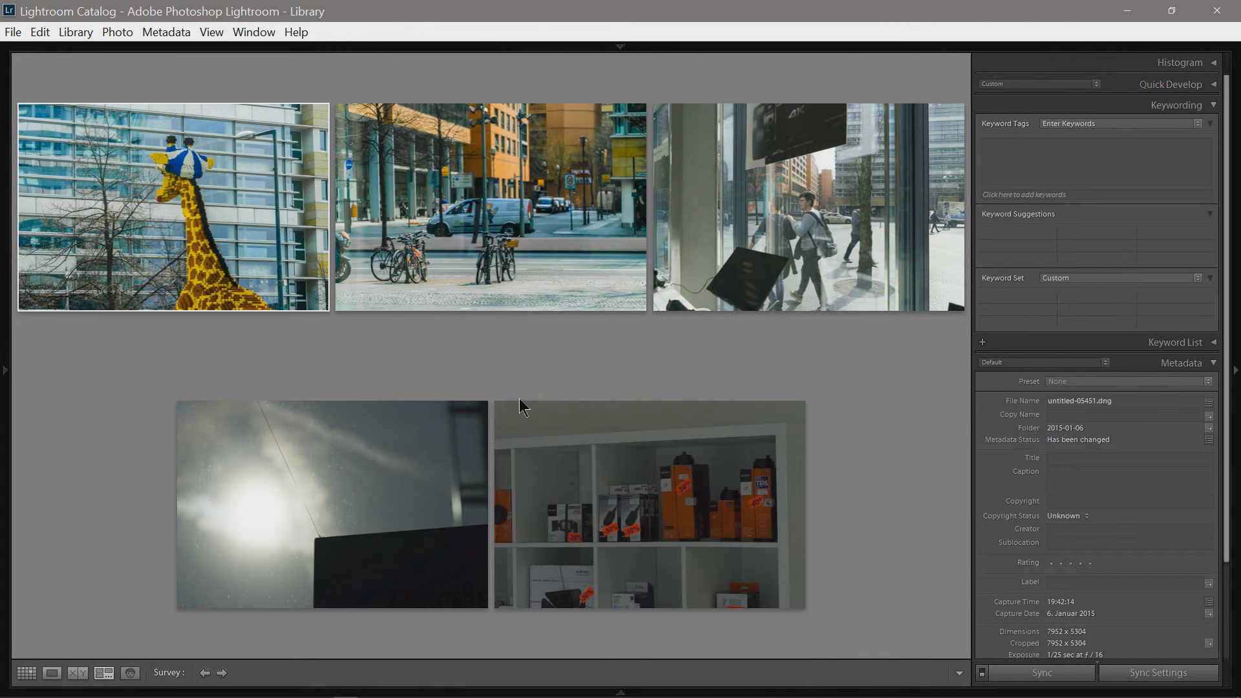
pyautogui.rightClick(810, 235)
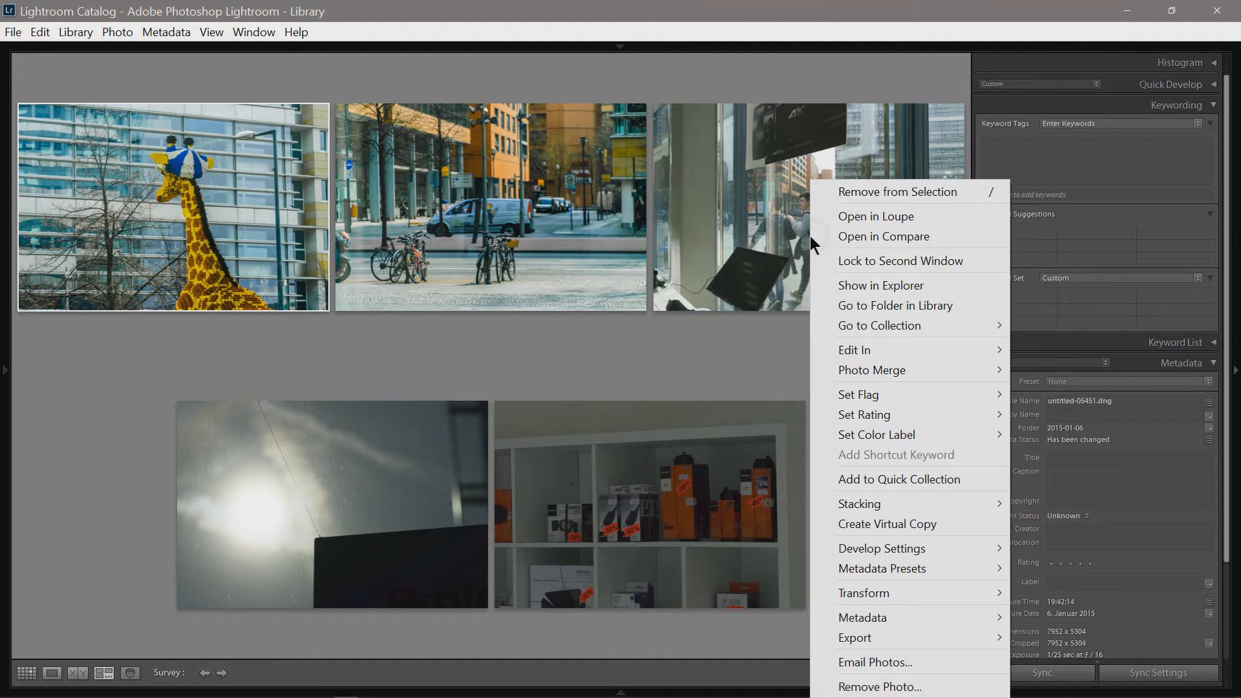
pyautogui.moveTo(873, 550)
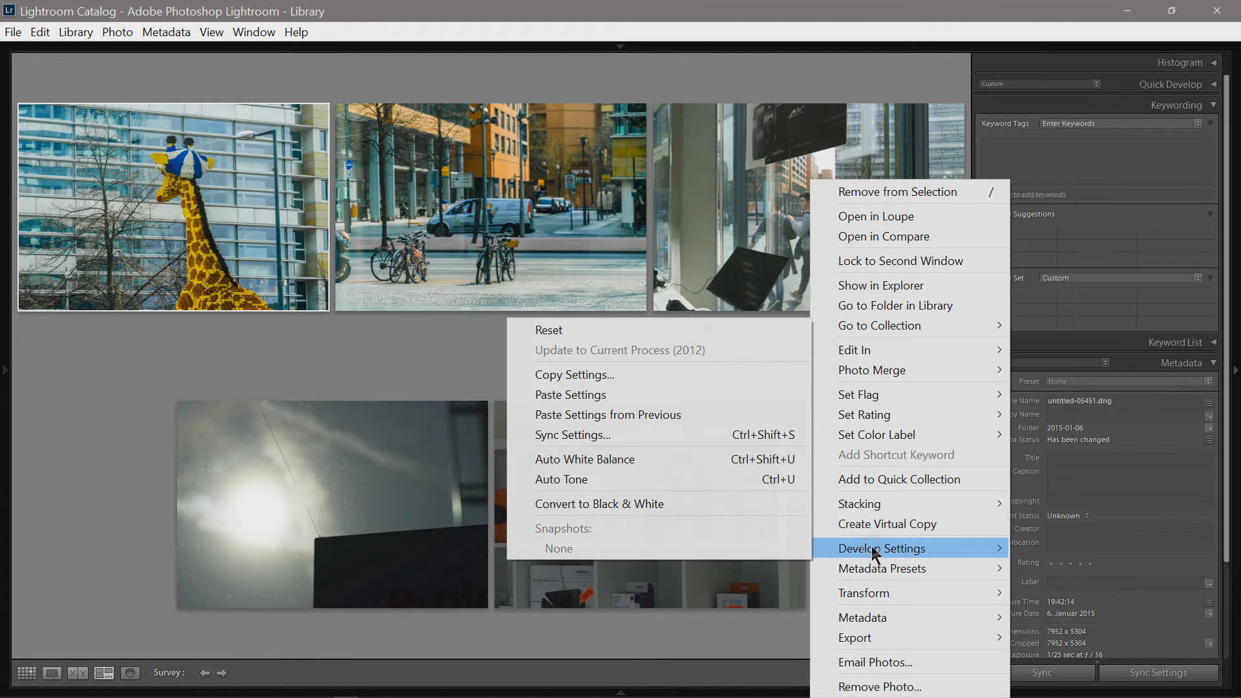
pyautogui.click(698, 396)
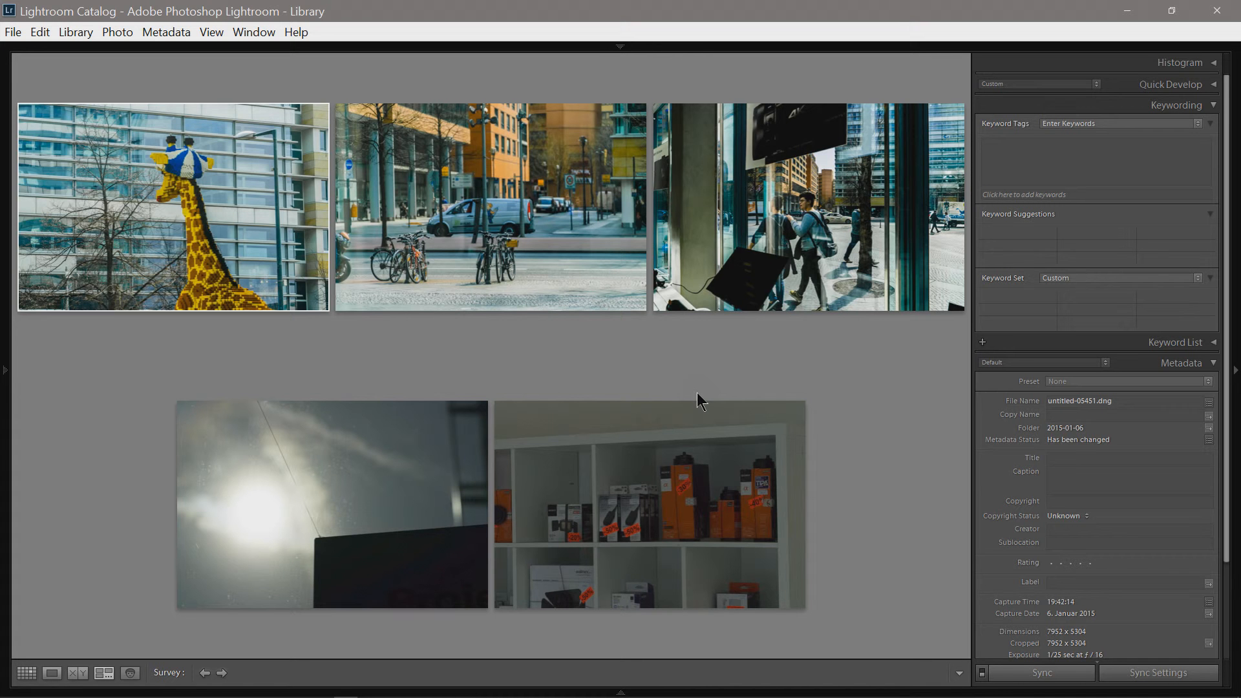
# Develop the bicycle street photo with a Linear point curve, Whites at -14 and Blacks at -50
pyautogui.click(575, 245)
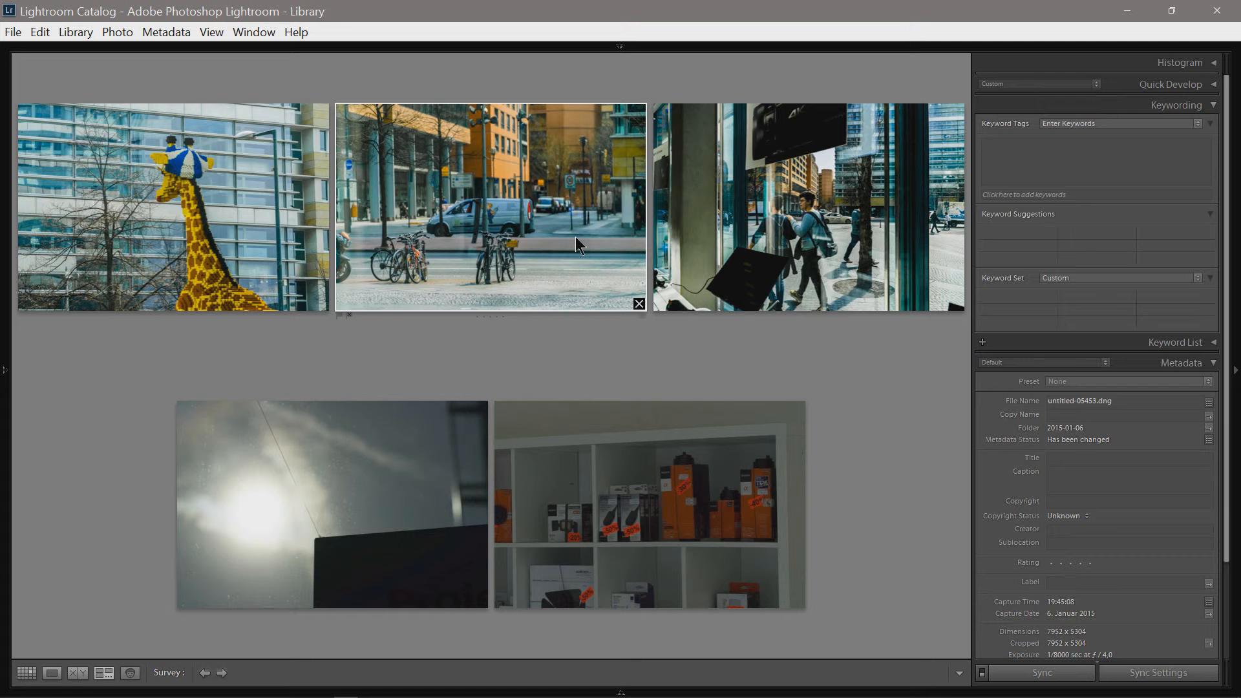
pyautogui.press('d')
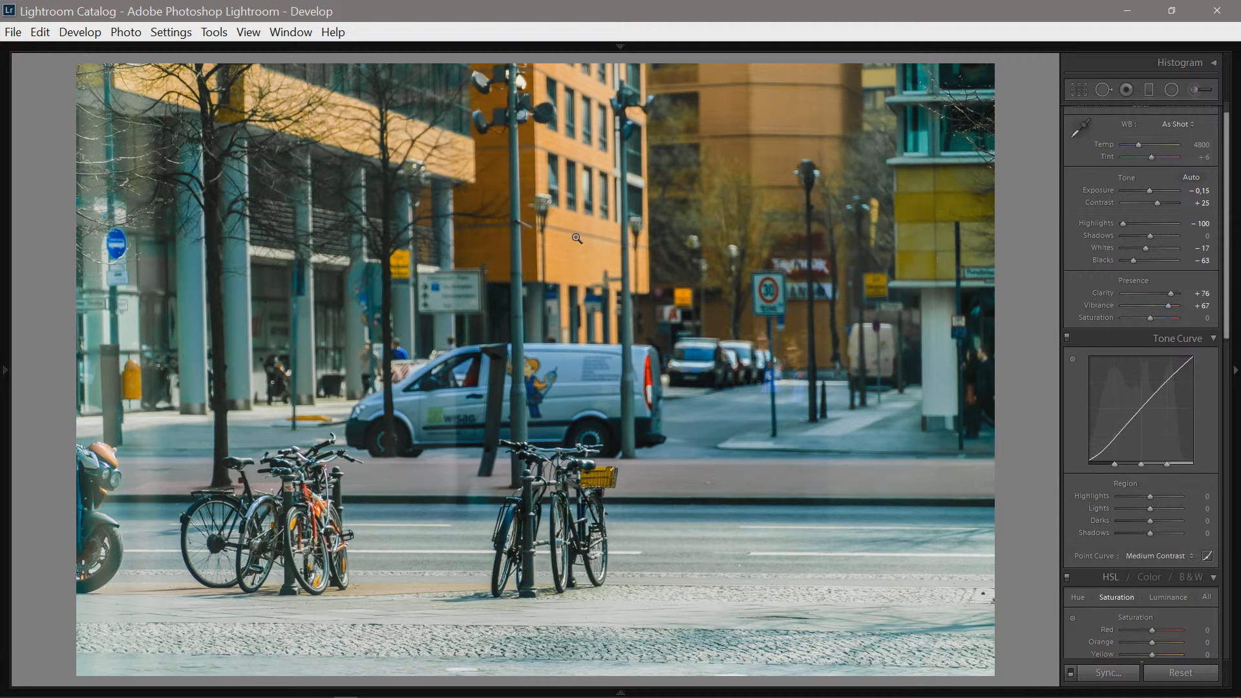
pyautogui.click(1145, 557)
pyautogui.click(1135, 576)
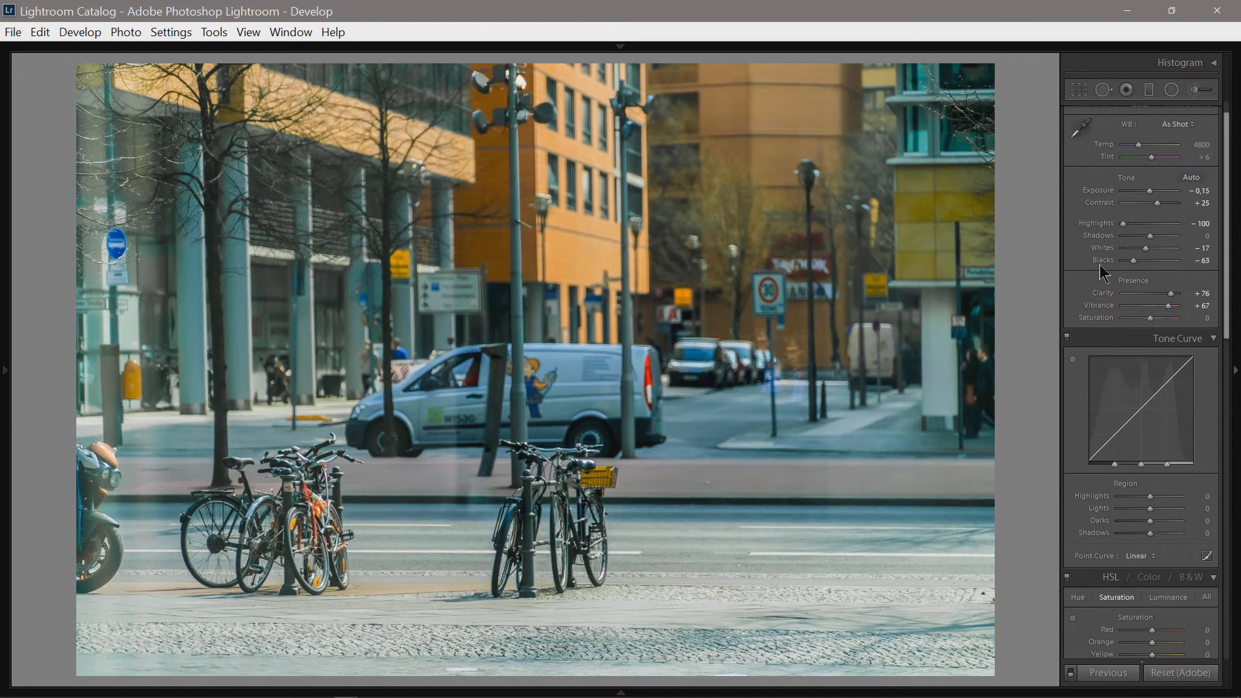
pyautogui.moveTo(1104, 270); pyautogui.dragTo(1109, 268)
pyautogui.moveTo(1104, 251); pyautogui.dragTo(1106, 251)
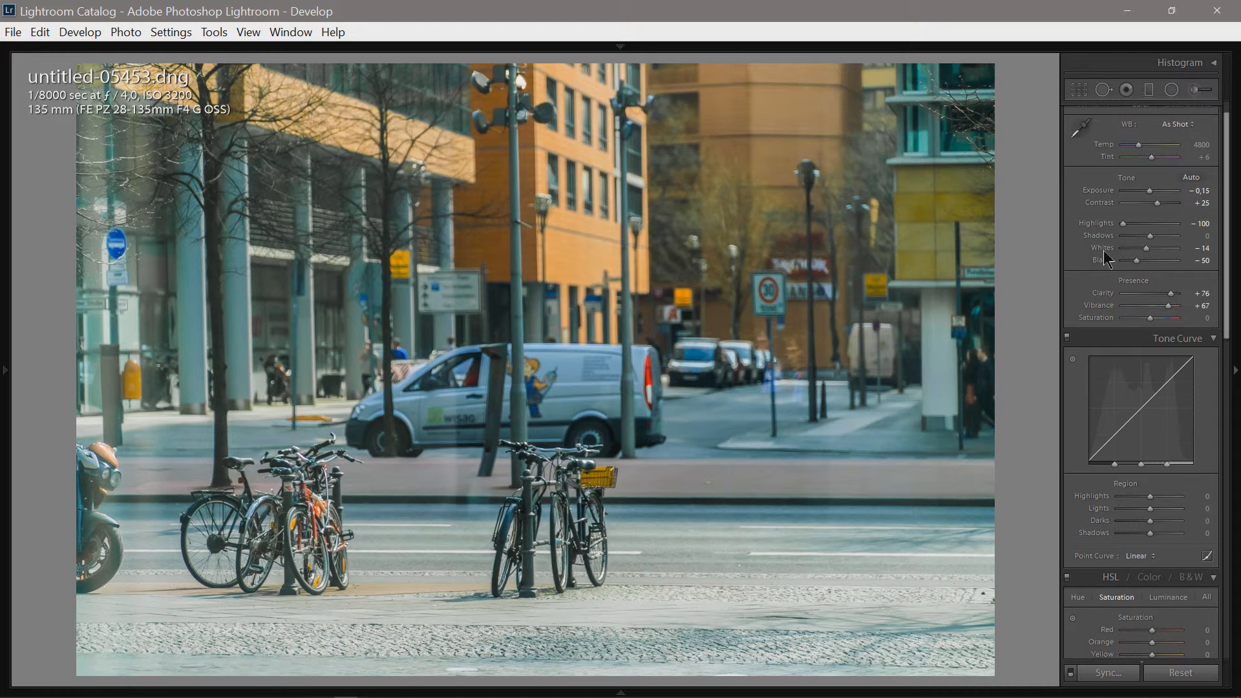
# Open the photo of the hazy sun for developing and set its Highlights to -52 and Shadows to +48
pyautogui.press('n')
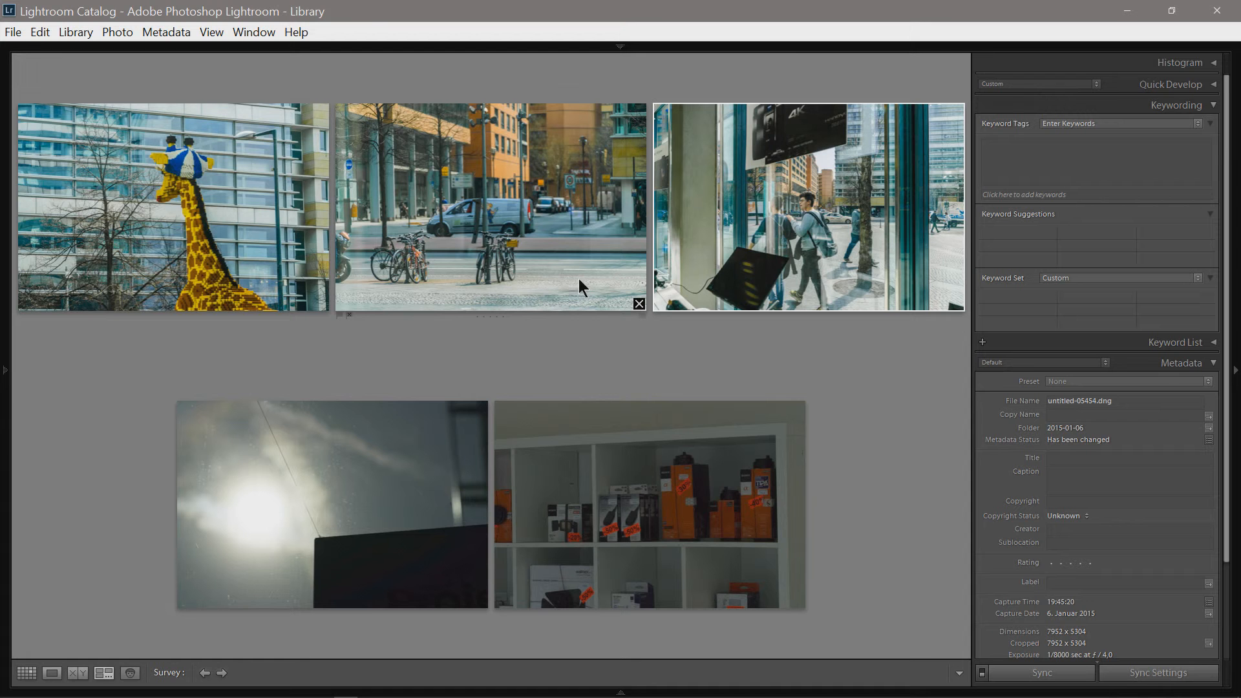
pyautogui.click(357, 493)
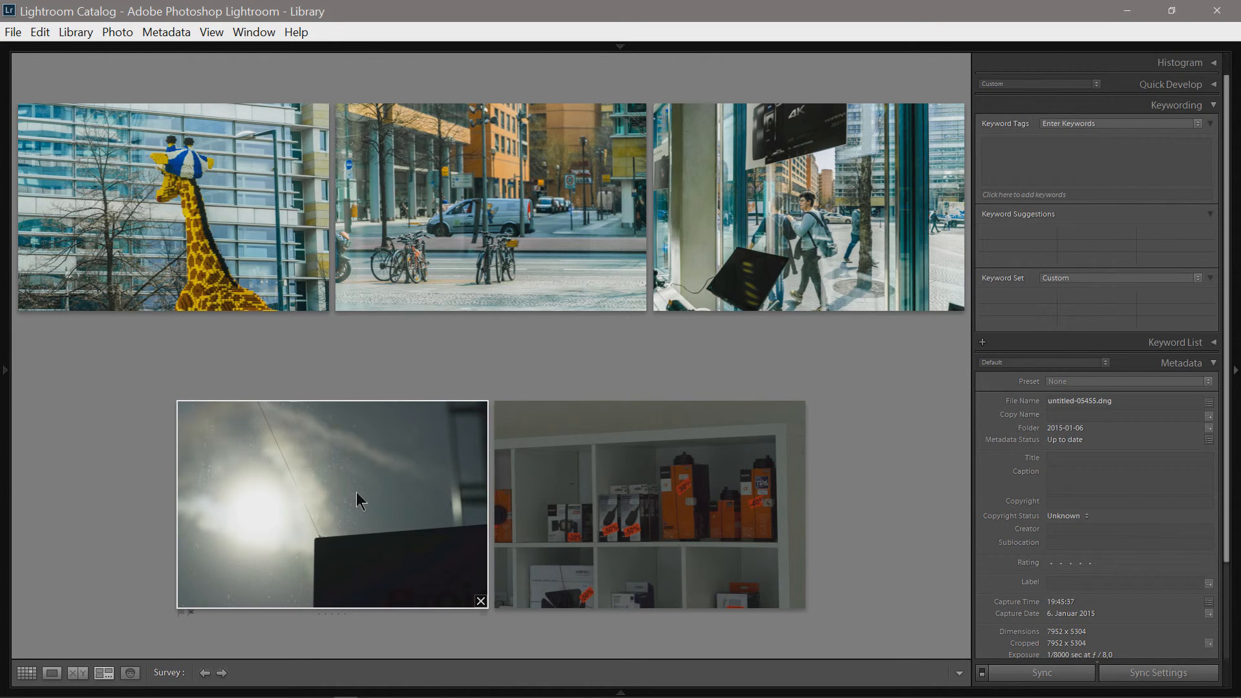
pyautogui.press('d')
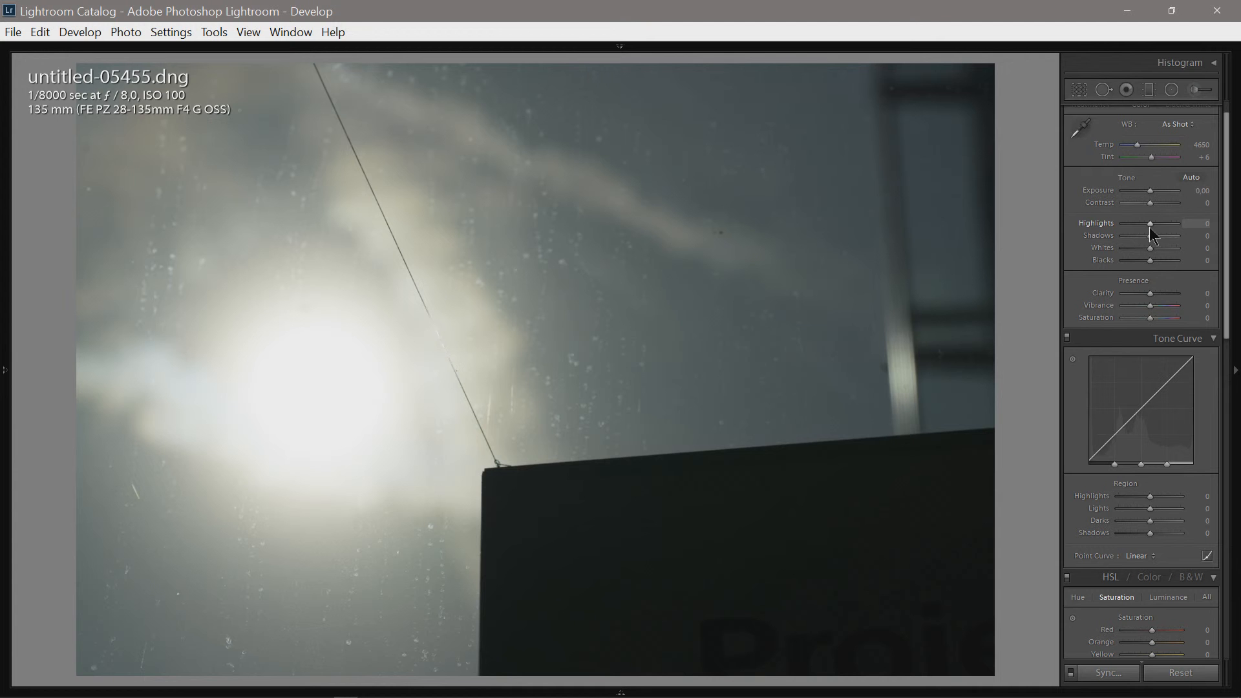
pyautogui.moveTo(1140, 227)
pyautogui.mouseDown()
pyautogui.moveTo(1126, 233)
pyautogui.moveTo(1162, 235)
pyautogui.mouseUp()
# Adjust the sun photo's Whites and Blacks automatically to +28 and -5, and set Clarity to +71 and Vibrance to +43
pyautogui.press('shift')
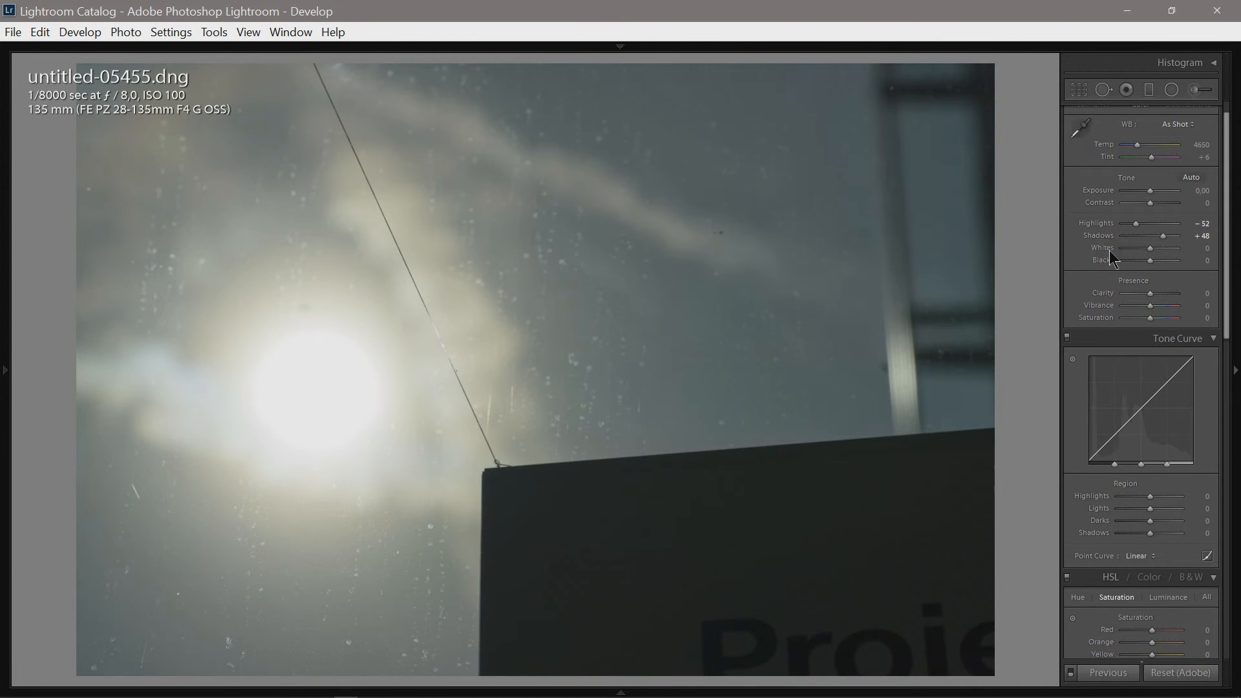
pyautogui.keyDown('shift'); pyautogui.doubleClick(1109, 250); pyautogui.keyUp('shift')
pyautogui.keyDown('shift'); pyautogui.doubleClick(1103, 261); pyautogui.keyUp('shift')
pyautogui.moveTo(1150, 294); pyautogui.dragTo(1170, 300)
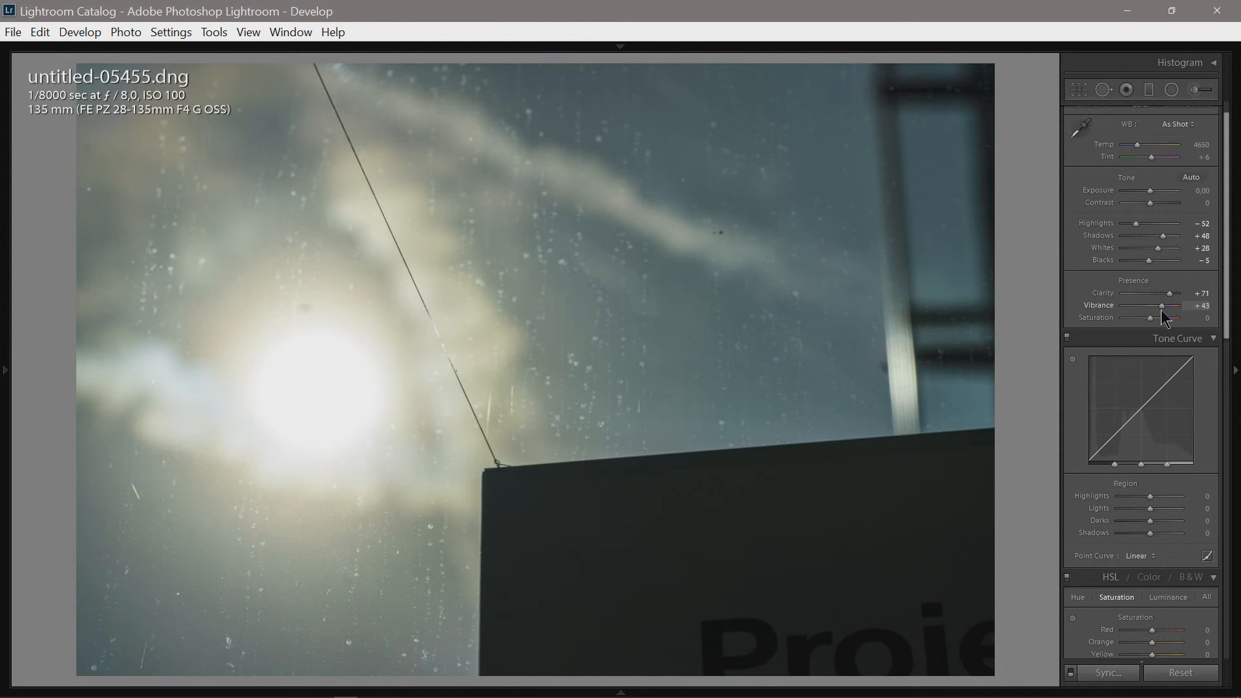
# Set the sun photo's Green saturation to -36 and magnify the cable's attachment at the sign's corner
pyautogui.moveTo(1227, 298); pyautogui.dragTo(1236, 404)
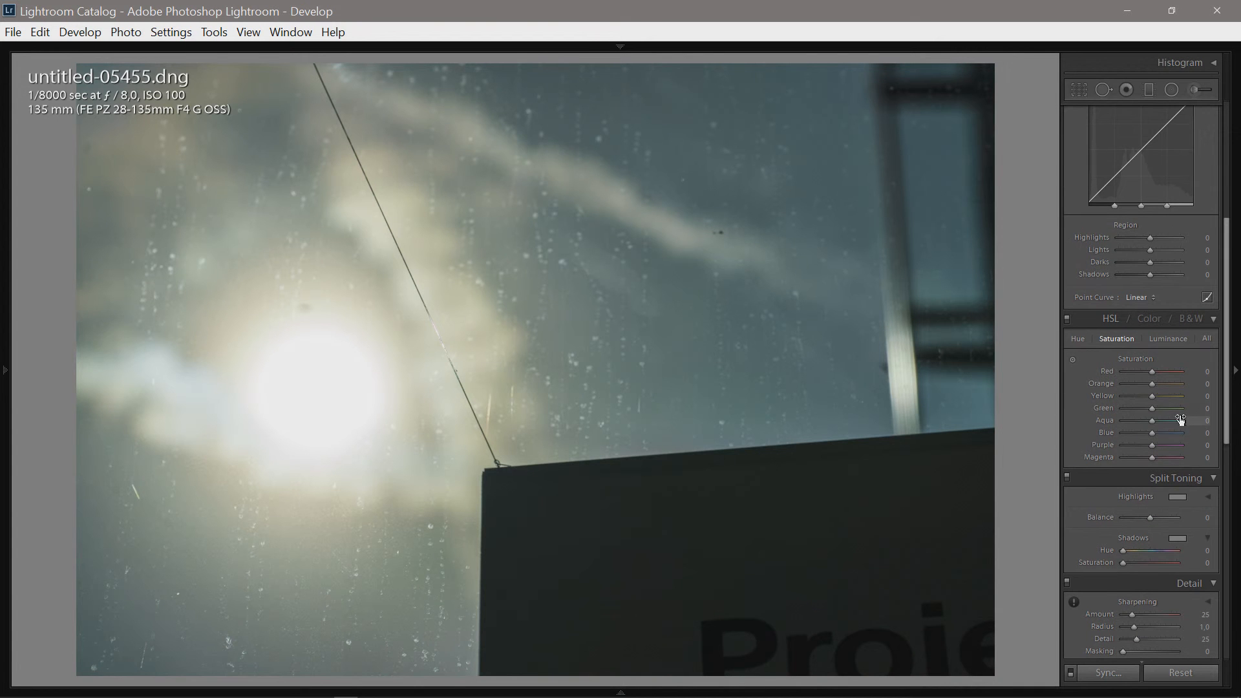
pyautogui.moveTo(1151, 412); pyautogui.dragTo(1142, 415)
pyautogui.click(498, 469)
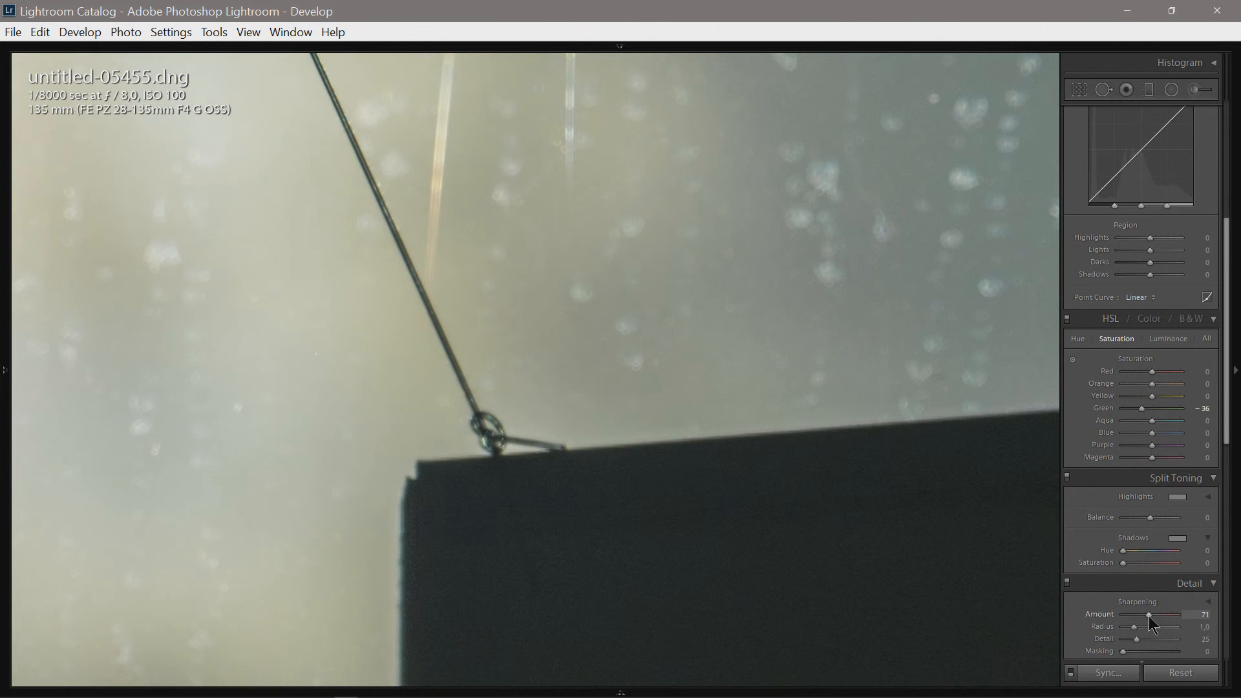
# Set the sun photo's noise reduction to Luminance 32 and Color 38, and return to the whole-photo view
pyautogui.moveTo(1219, 388); pyautogui.dragTo(1218, 502)
pyautogui.moveTo(1144, 441); pyautogui.dragTo(1141, 437)
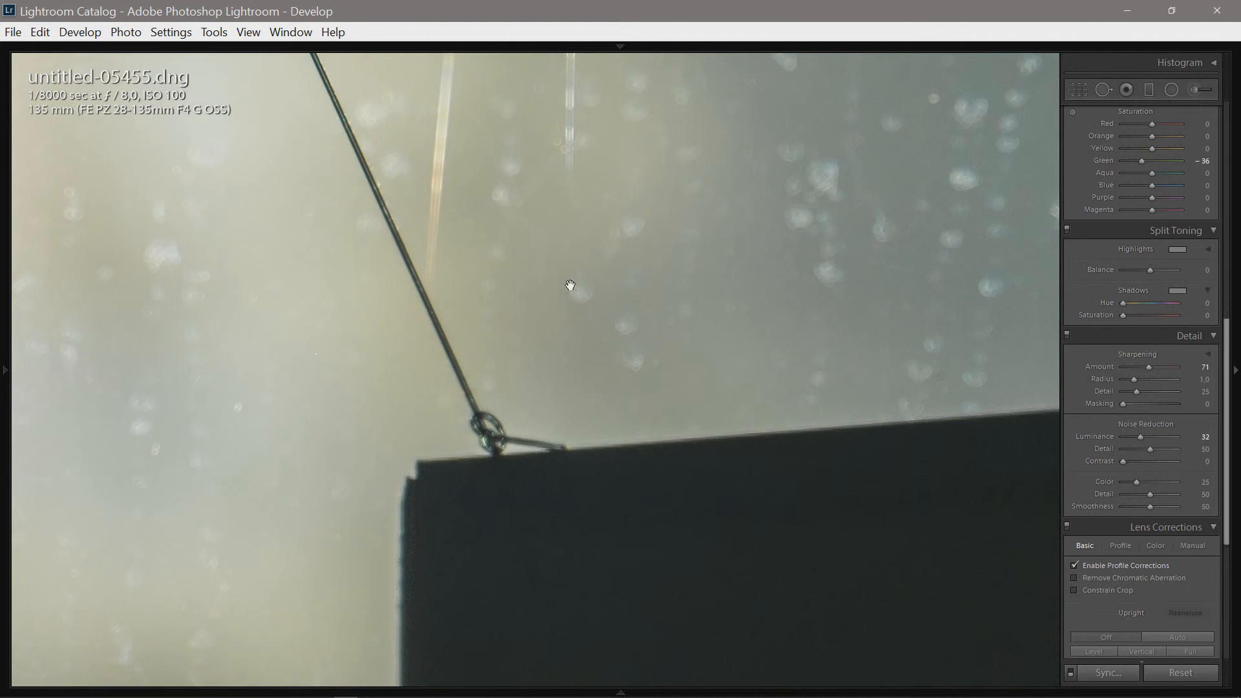
pyautogui.moveTo(740, 487); pyautogui.dragTo(521, 225)
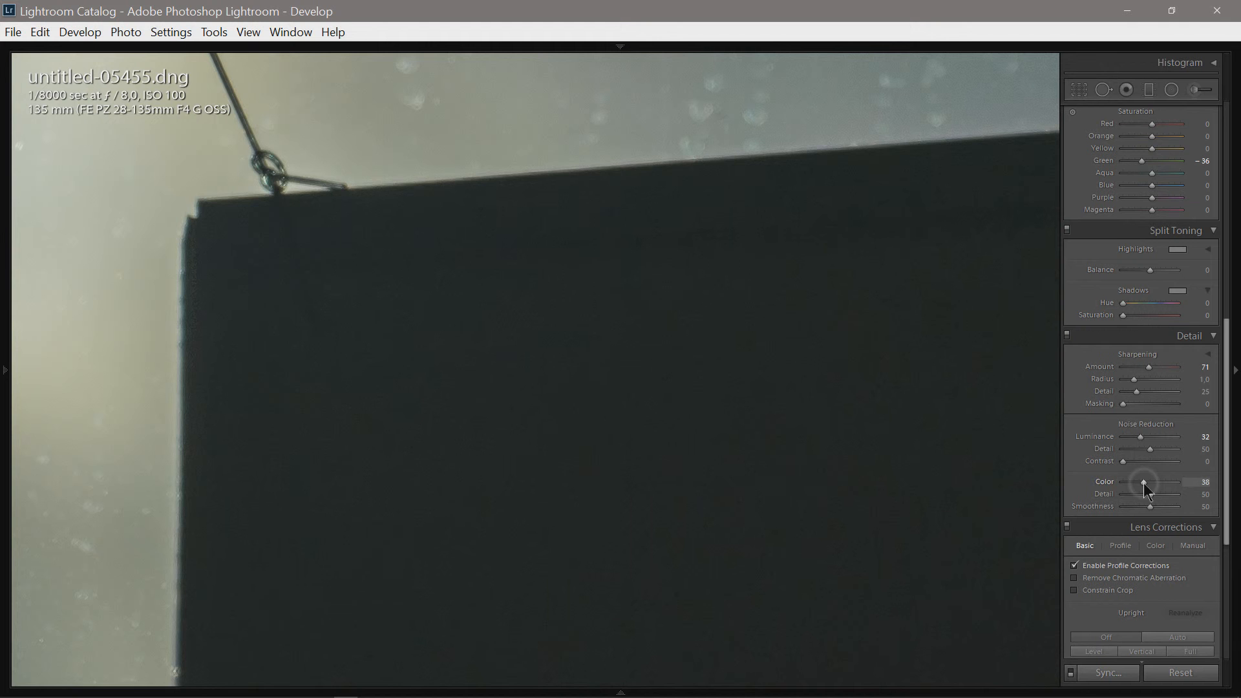
pyautogui.click(693, 303)
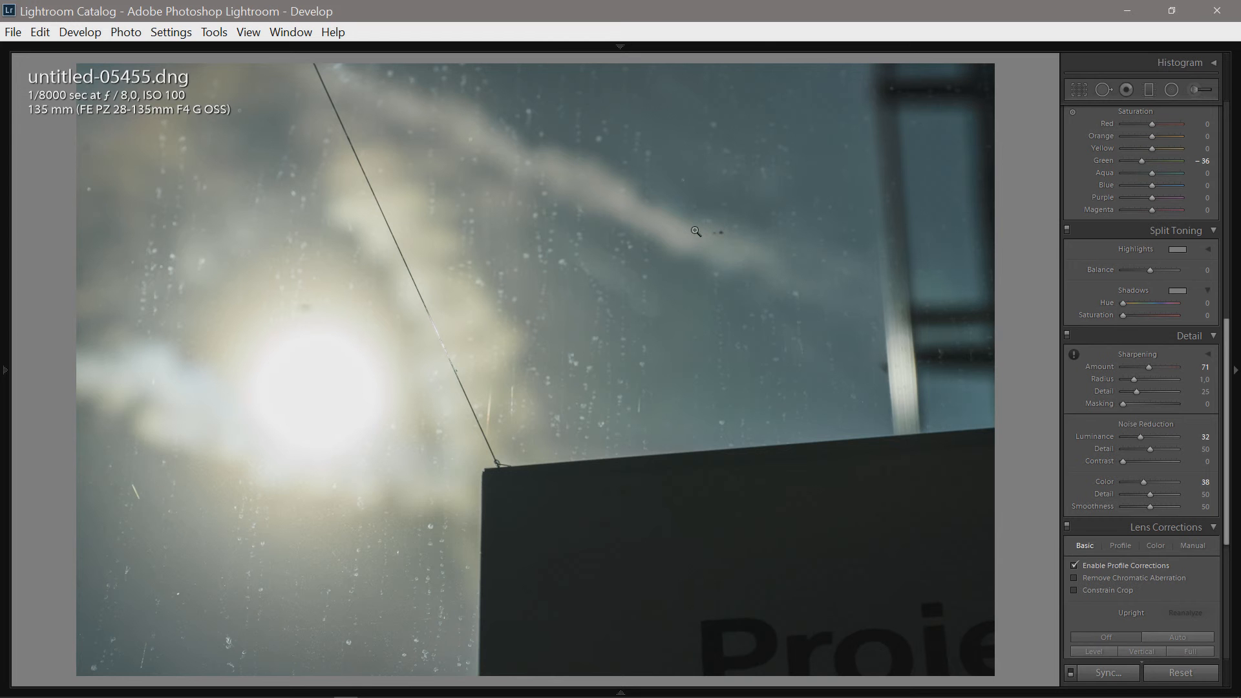
# Heal the two dark specks beside the cloud streak in one spot with Spot Removal at size 76 and feather 27
pyautogui.click(730, 230)
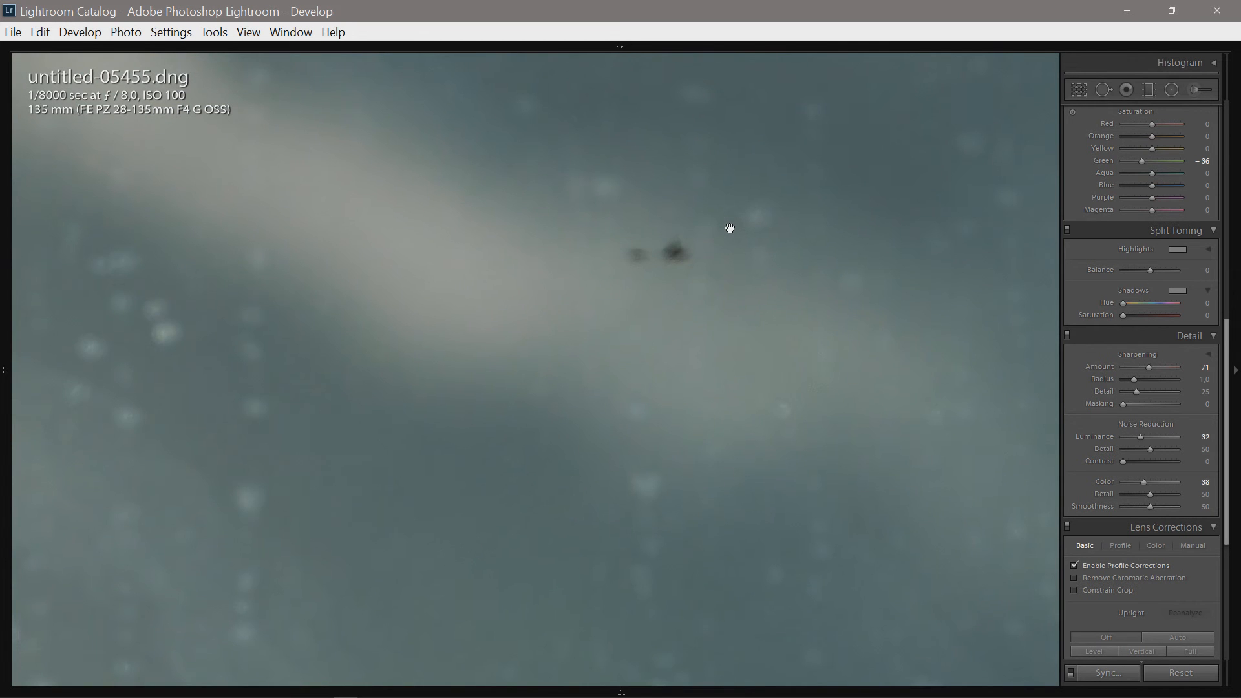
pyautogui.click(1105, 91)
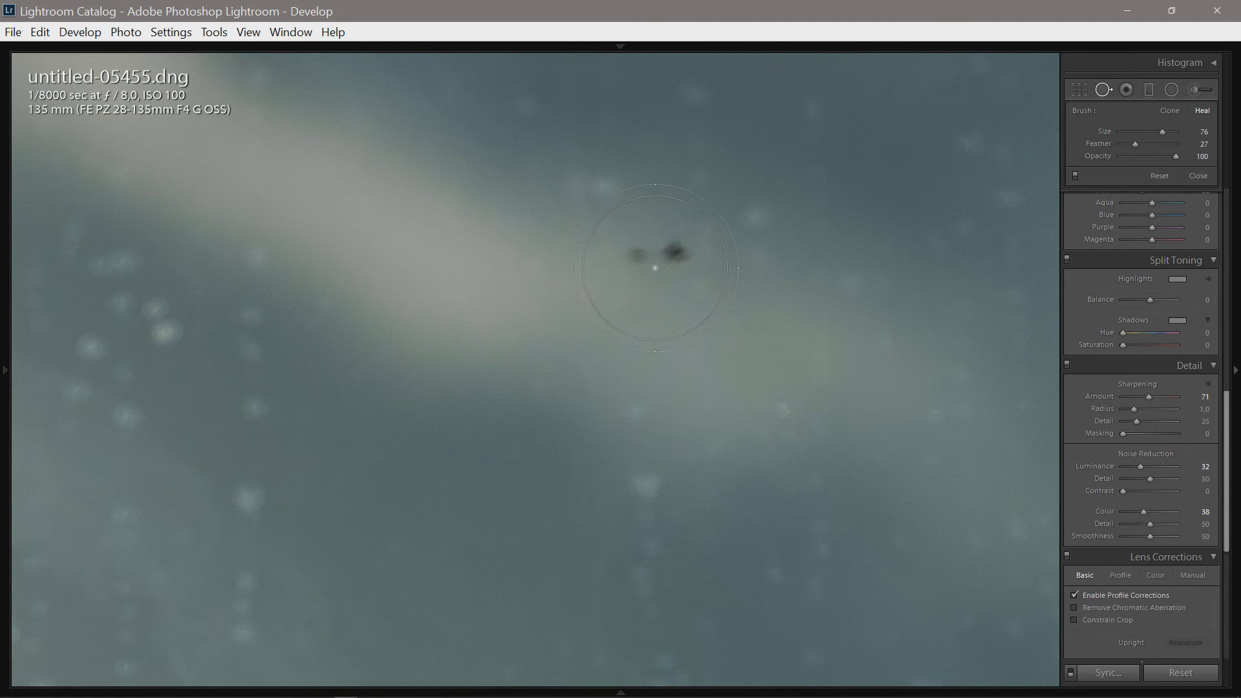
pyautogui.click(655, 268)
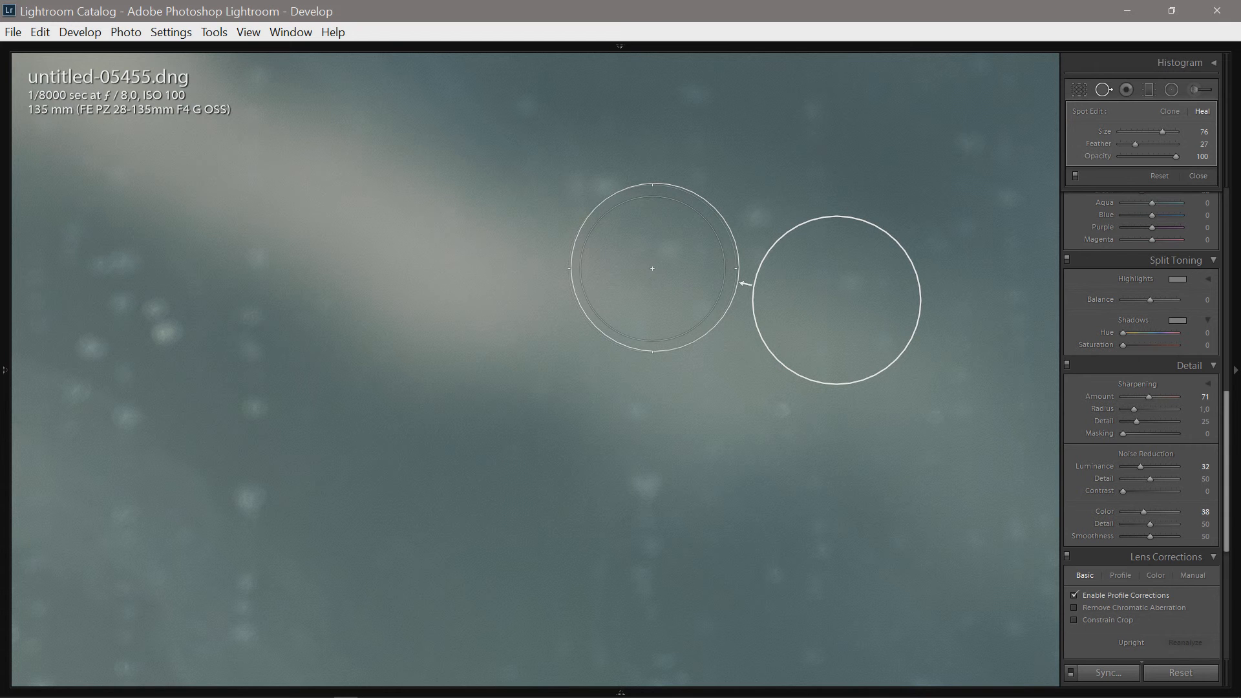
pyautogui.press('h')
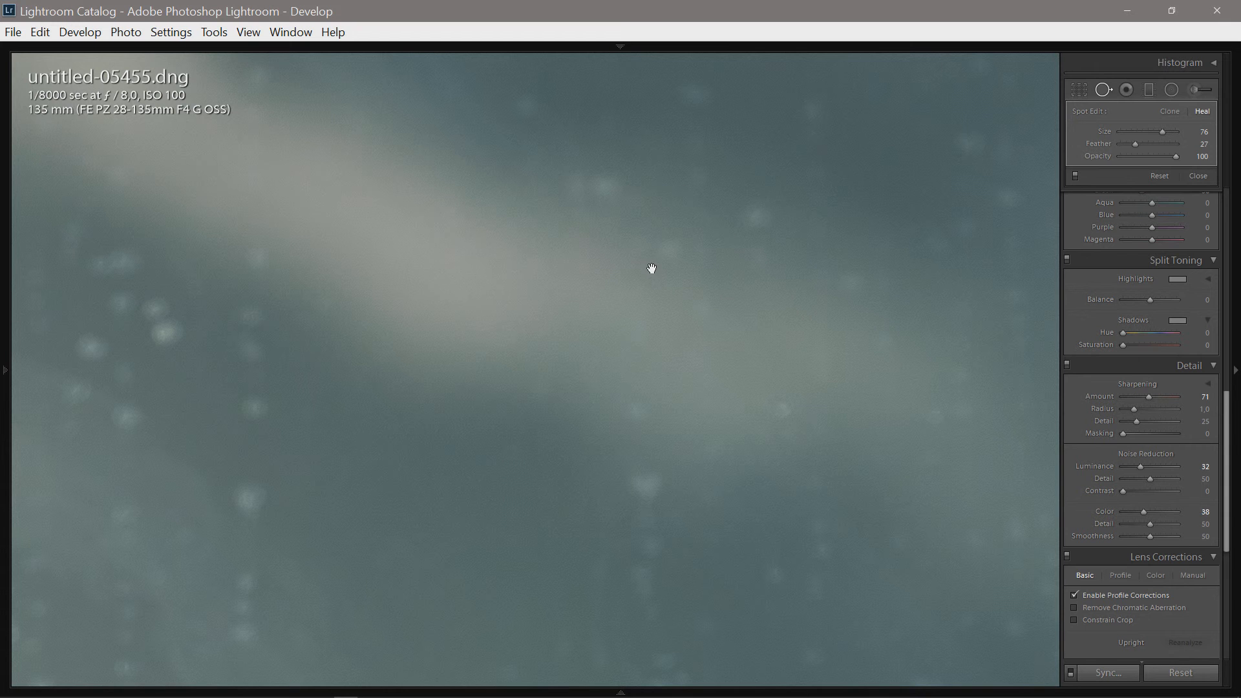
pyautogui.press('t')
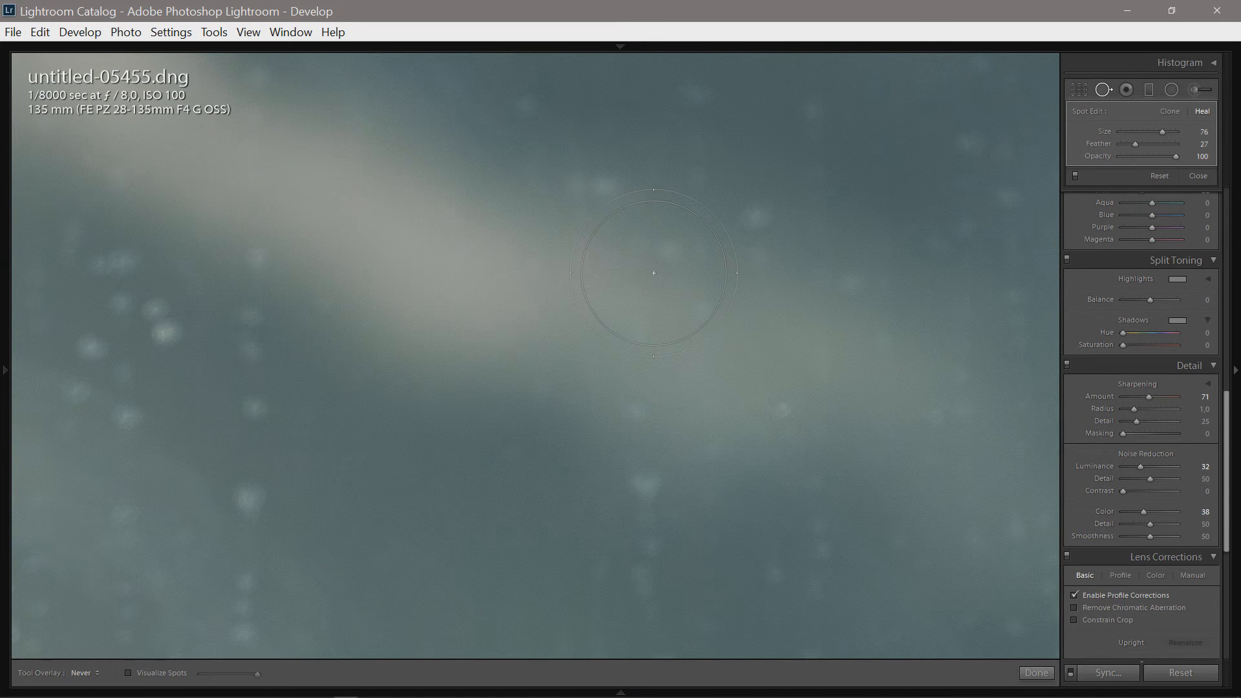
pyautogui.click(1034, 673)
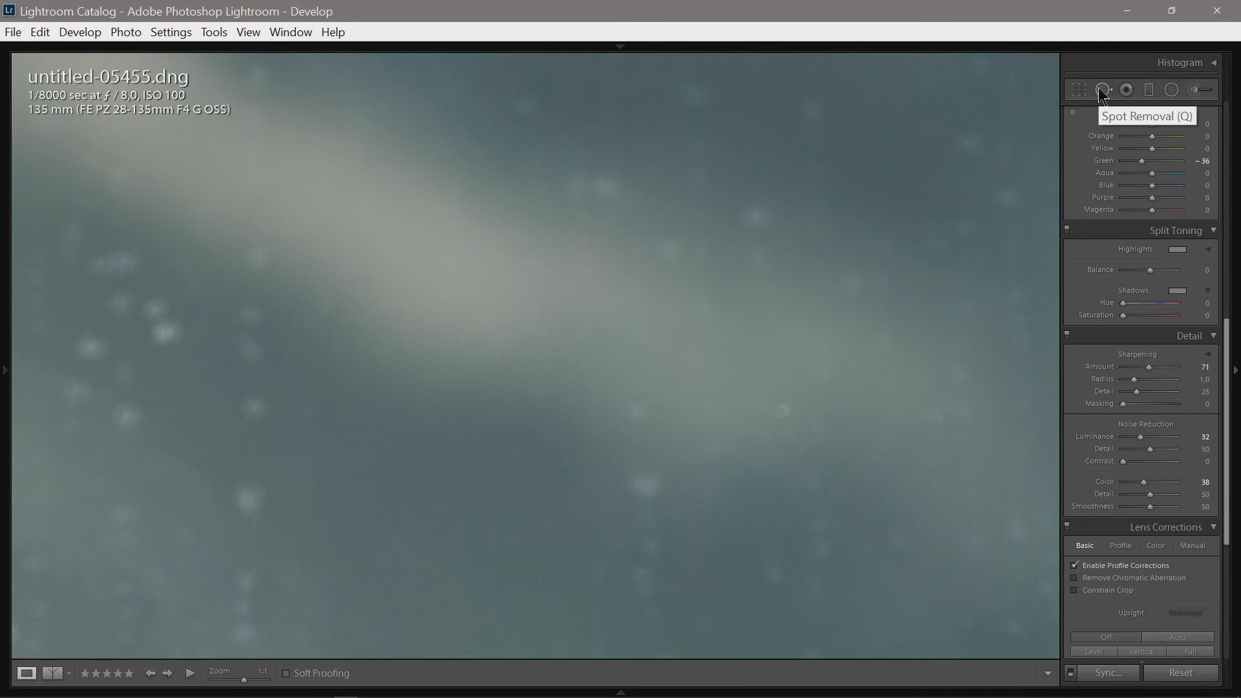
# Heal the bright scratch below the sun and the spots near the photo's lower edge with Spot Removal
pyautogui.click(801, 187)
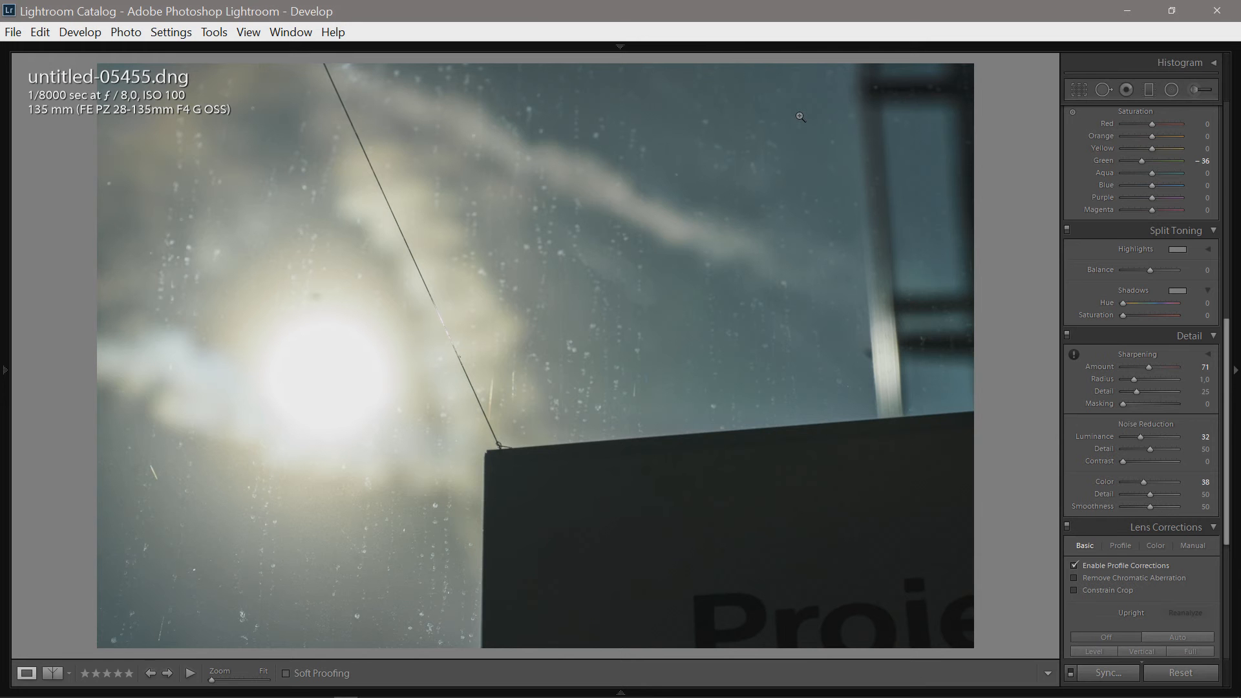
pyautogui.press('q')
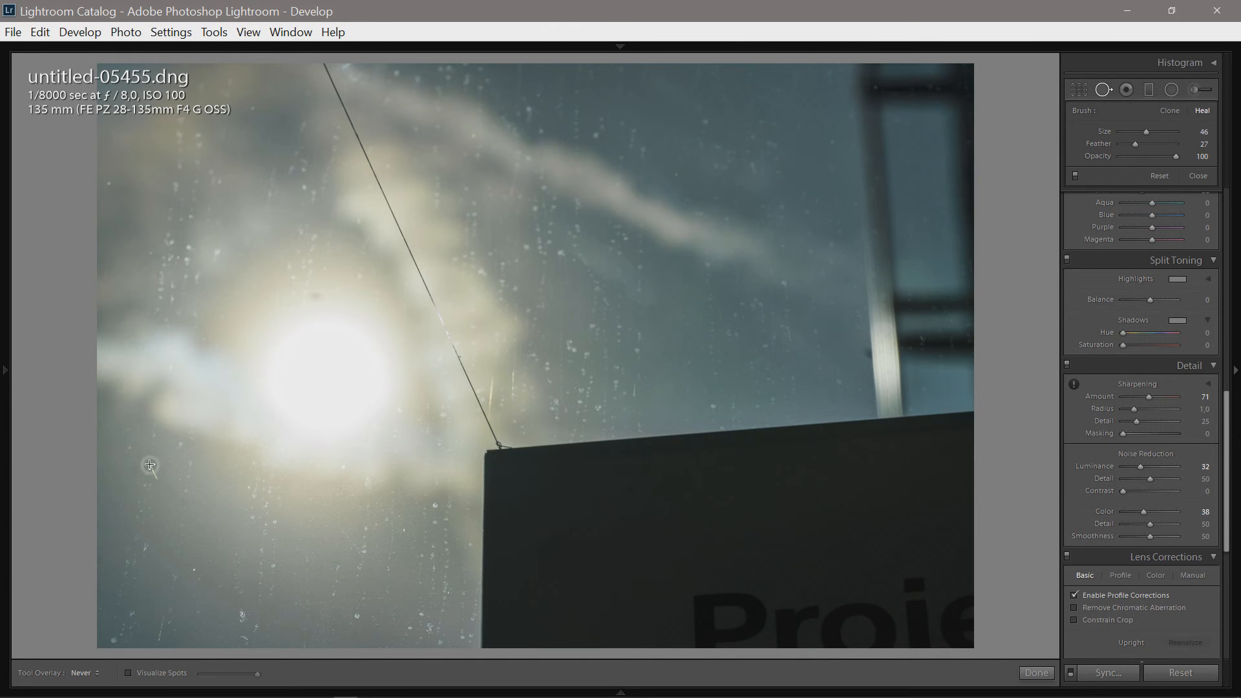
pyautogui.click(150, 465)
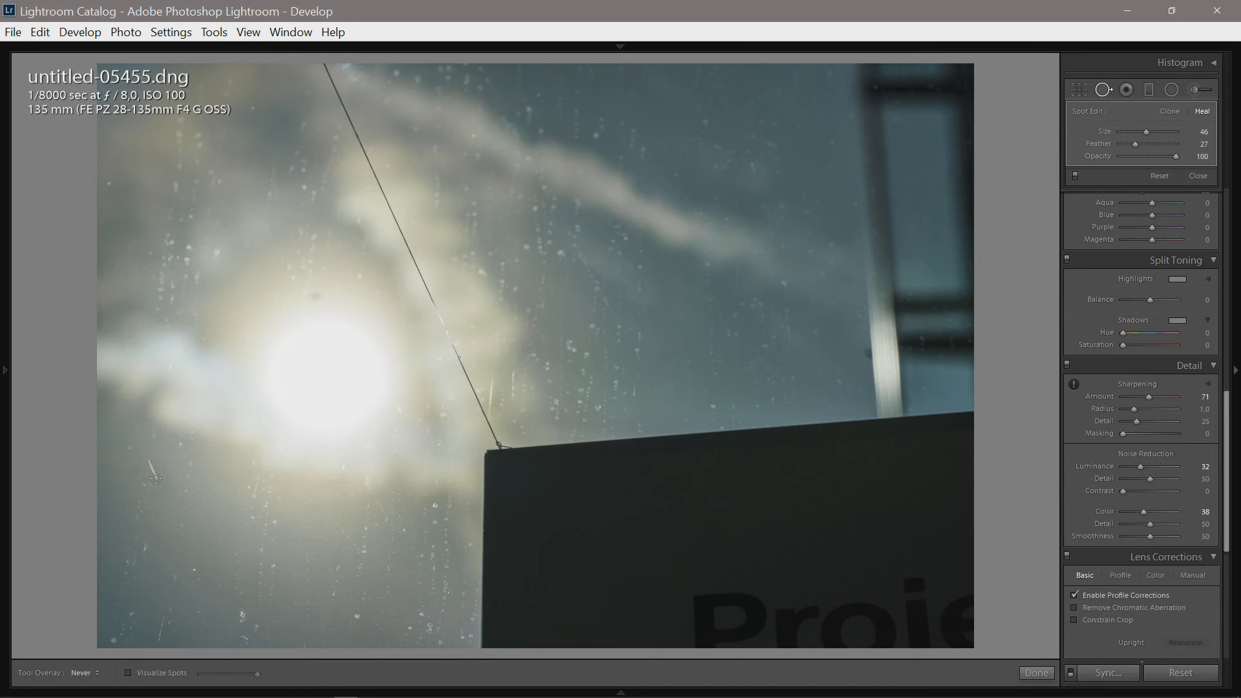
pyautogui.keyDown('shift'); pyautogui.click(155, 479); pyautogui.keyUp('shift')
pyautogui.click(156, 479)
pyautogui.scroll(1, 163, 619)
pyautogui.press('shift')
pyautogui.keyDown('shift'); pyautogui.click(158, 641); pyautogui.keyUp('shift')
pyautogui.scroll(-1, 194, 569)
pyautogui.press('q')
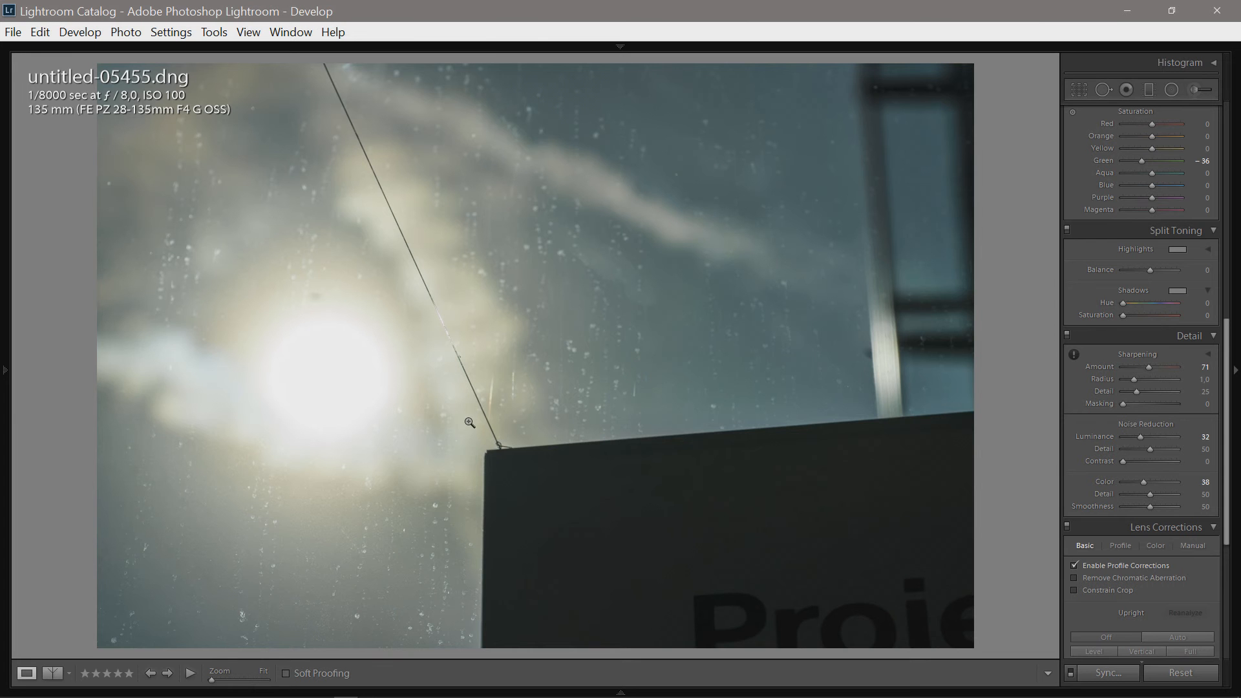
# Set the sun photo's Clarity to +40 and compare the selected photos in Survey view
pyautogui.scroll(5, 1225, 219)
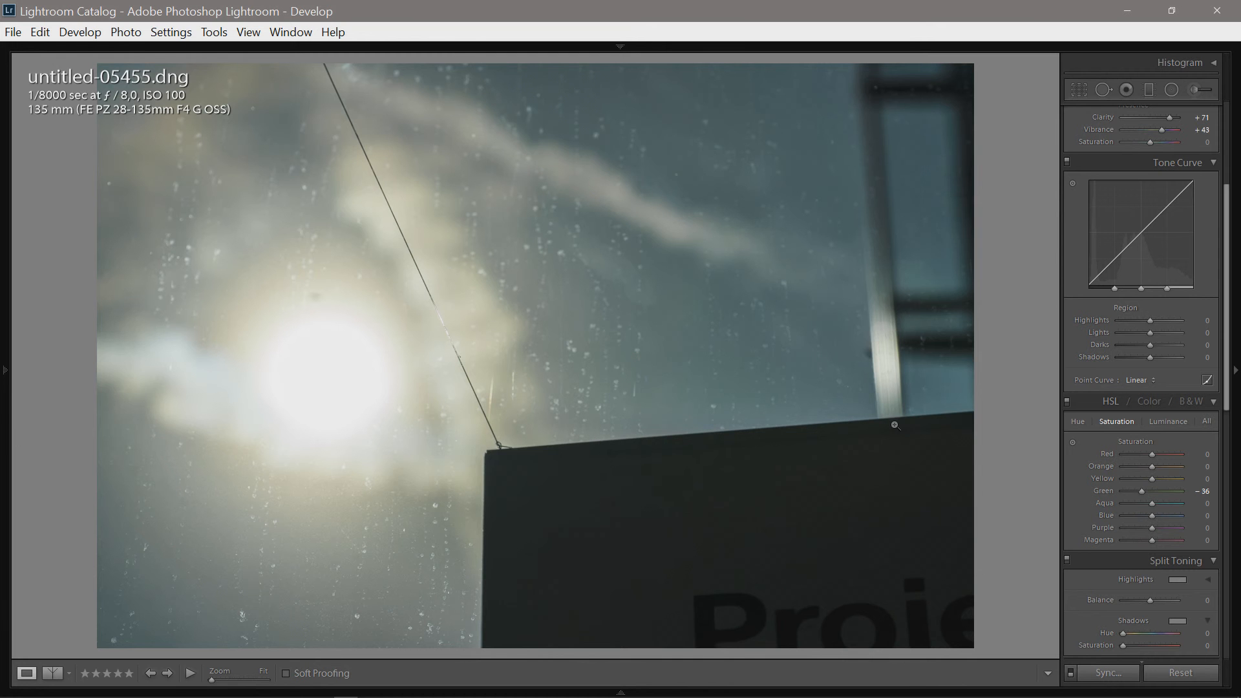
pyautogui.click(1162, 118)
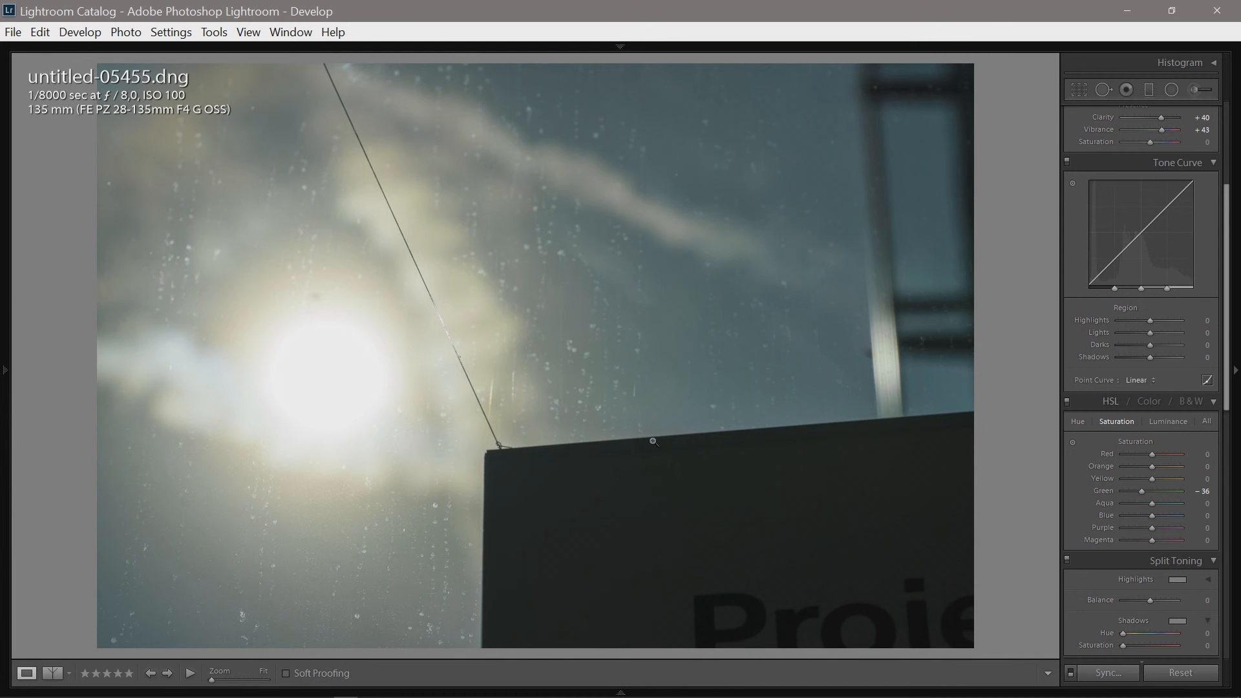
pyautogui.press('n')
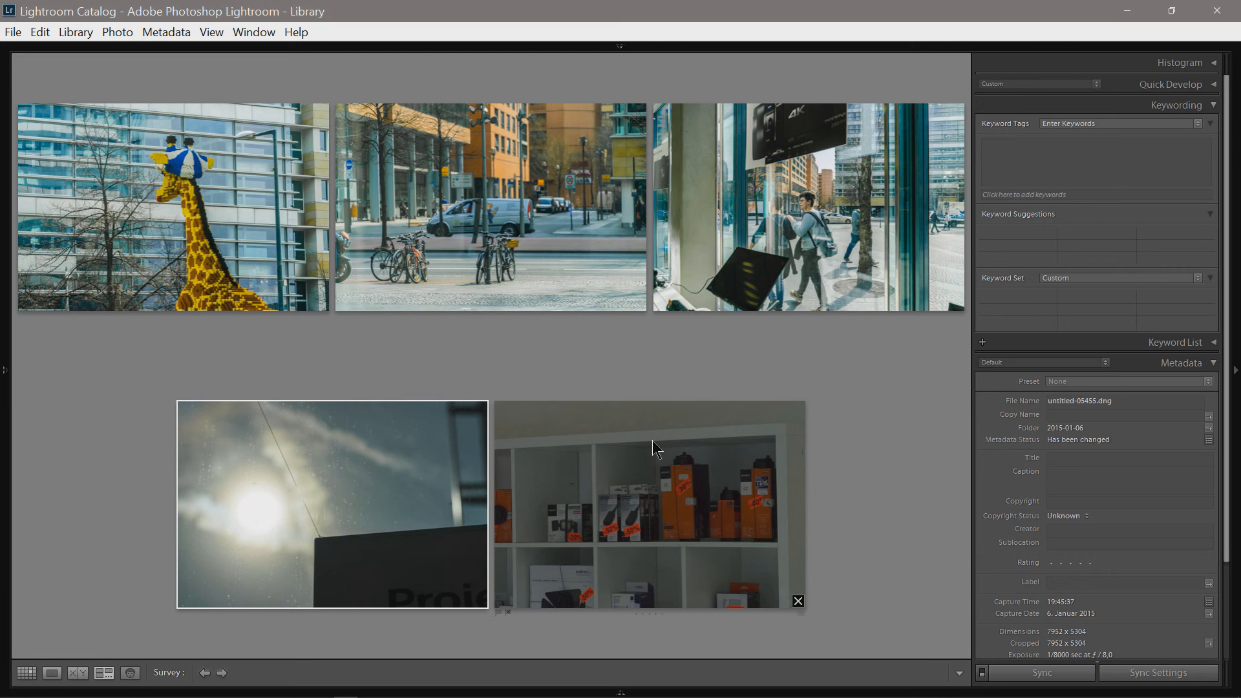
# Deselect all photos in the Library grid and rate the giraffe and sun photos with one star each
pyautogui.press('g')
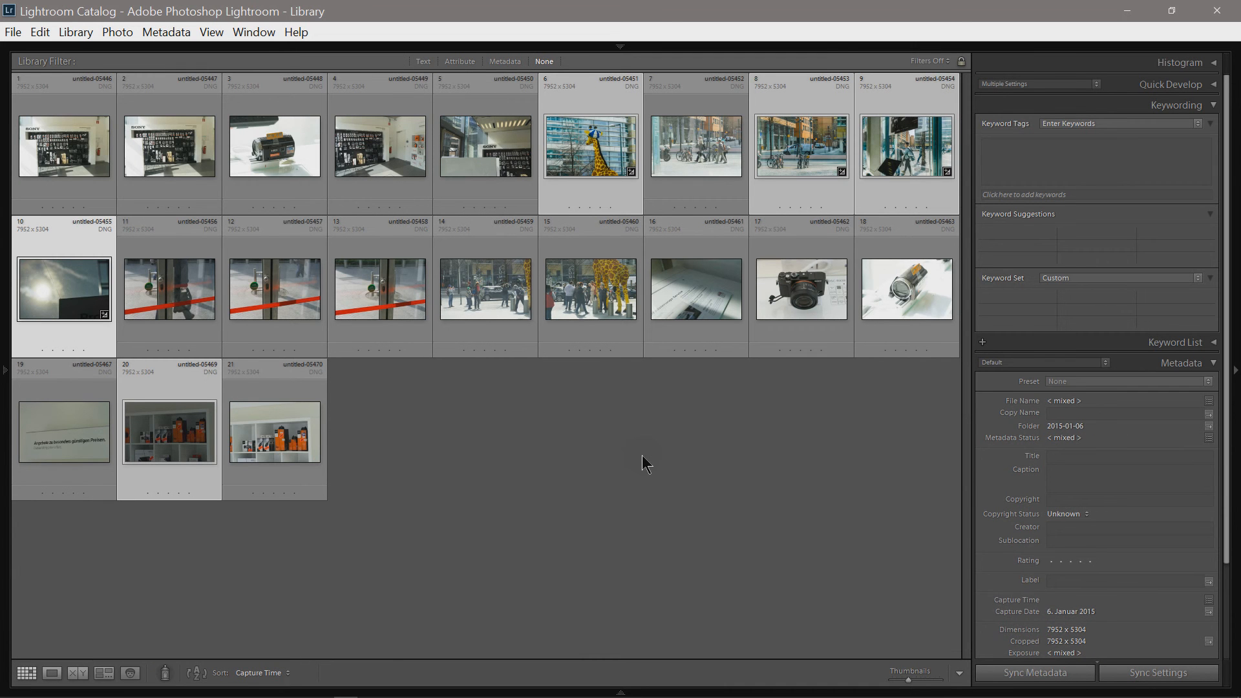
pyautogui.hotkey('ctrl', 'd')
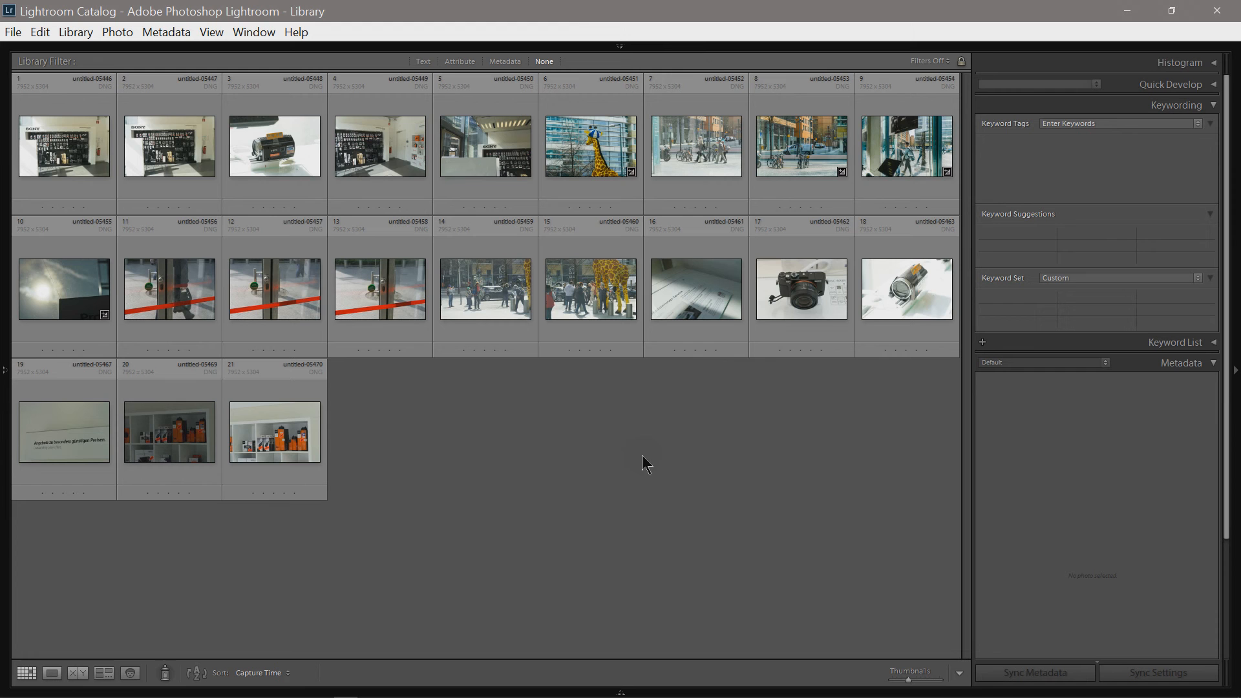
pyautogui.click(569, 207)
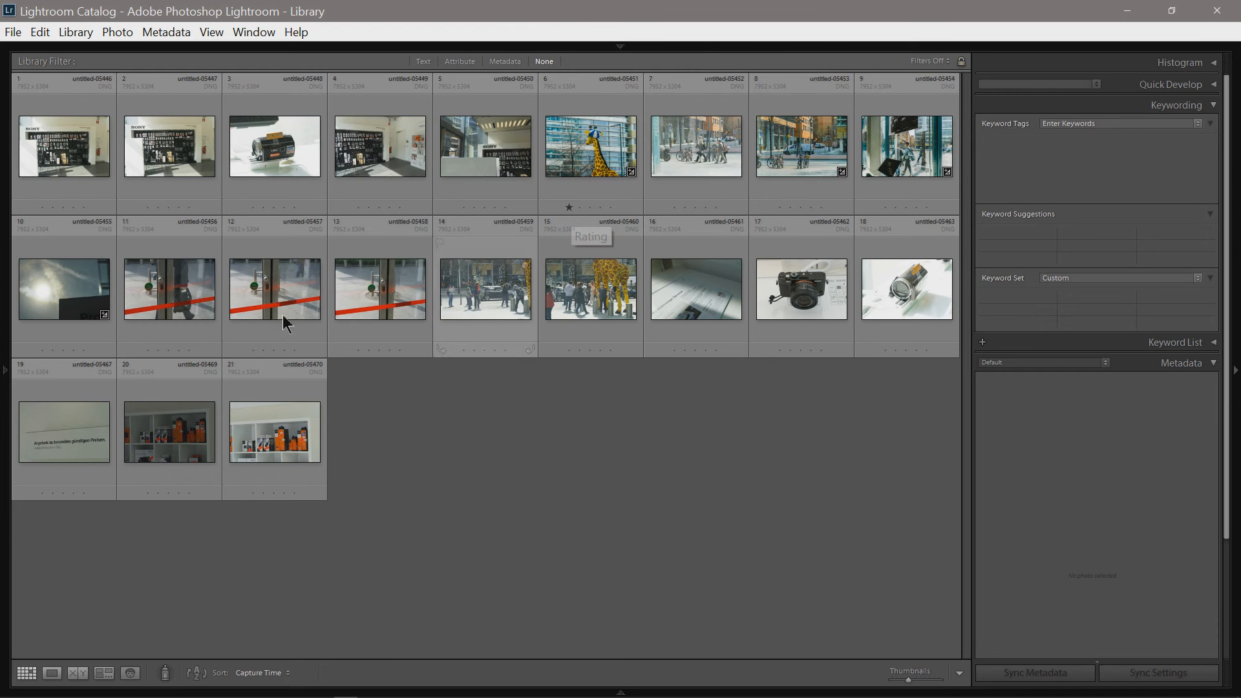
pyautogui.click(42, 350)
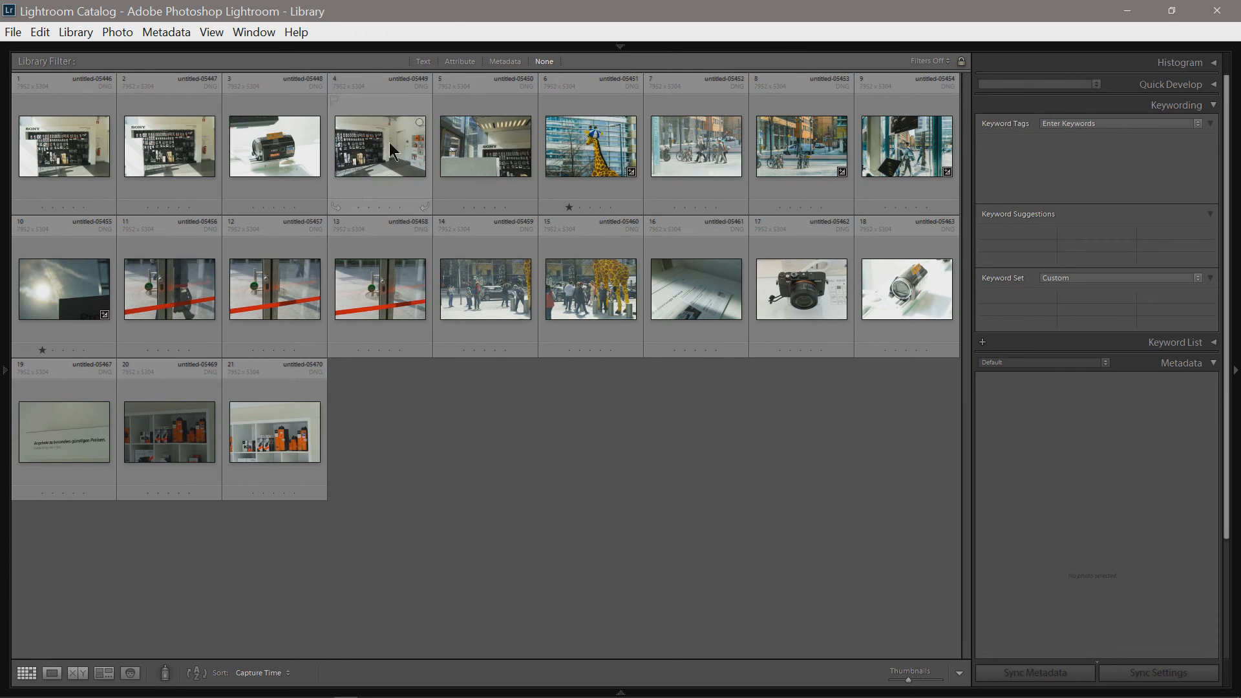
# Filter the library to photos rated one star or higher and select all of them
pyautogui.click(459, 61)
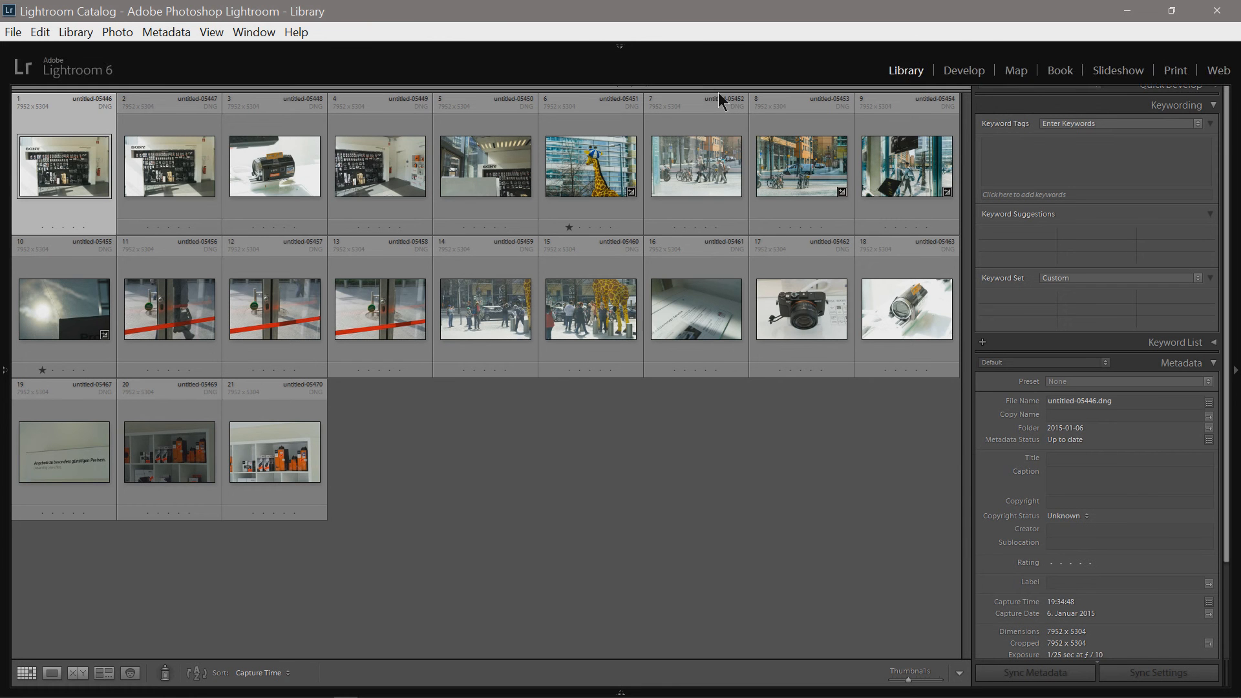
pyautogui.click(715, 80)
pyautogui.click(714, 80)
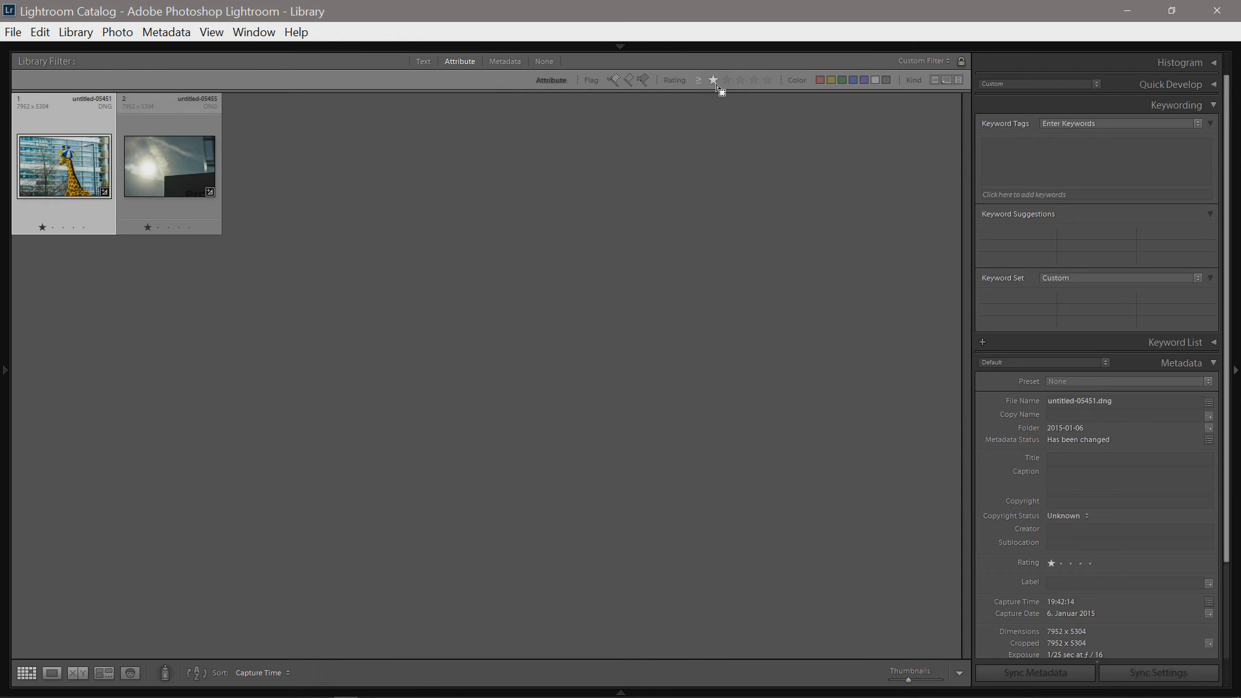
pyautogui.hotkey('ctrl', 'a')
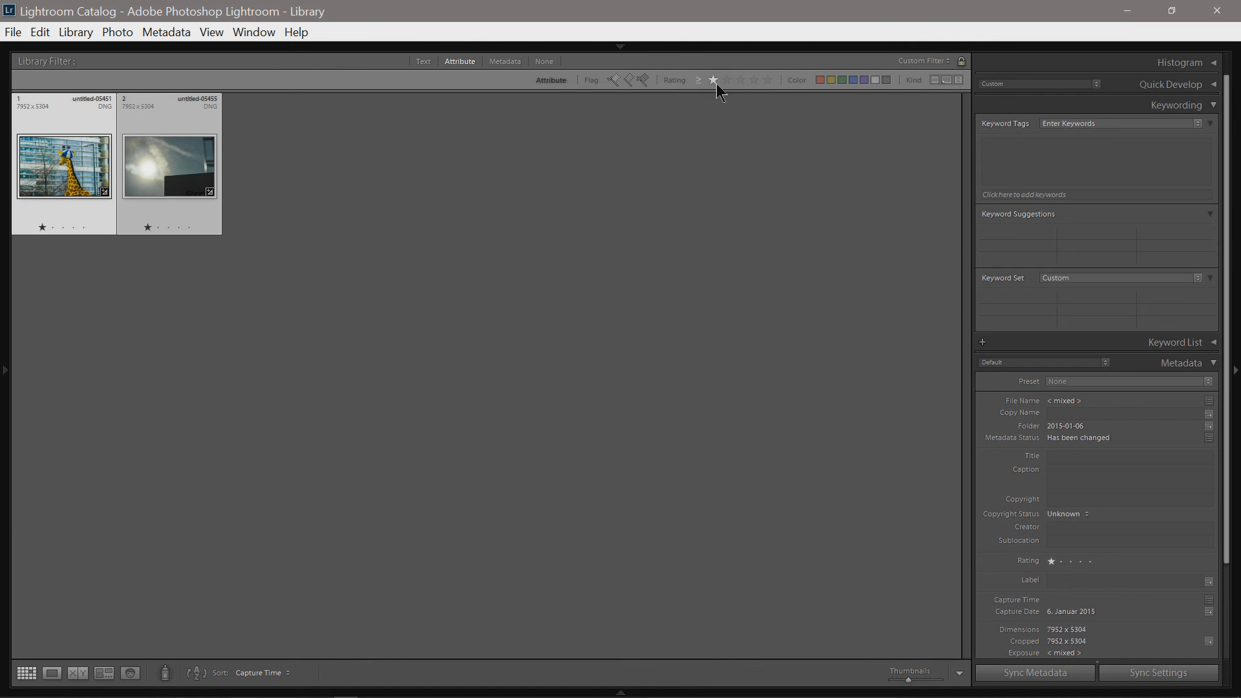
# Bring back the hidden panels, start exporting the selected photos and apply the Burn Full-Sized JPEGs preset
pyautogui.press('Tab')
pyautogui.hotkey('shift', 'Tab')
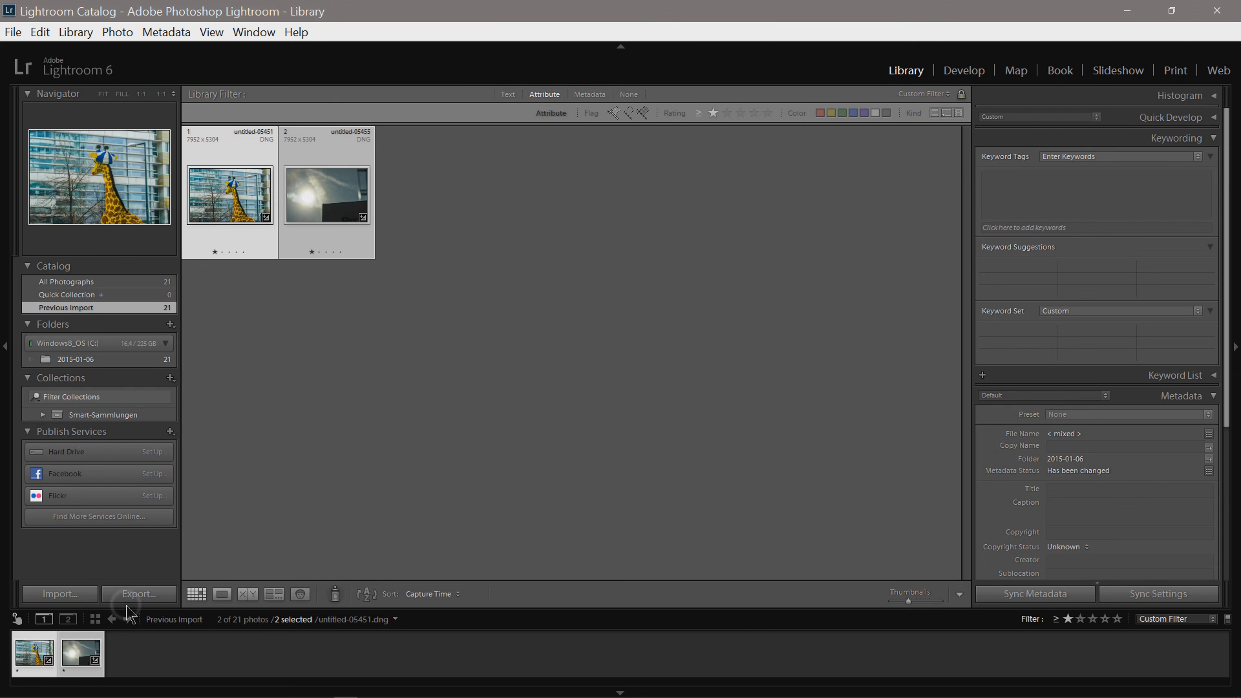
pyautogui.click(138, 594)
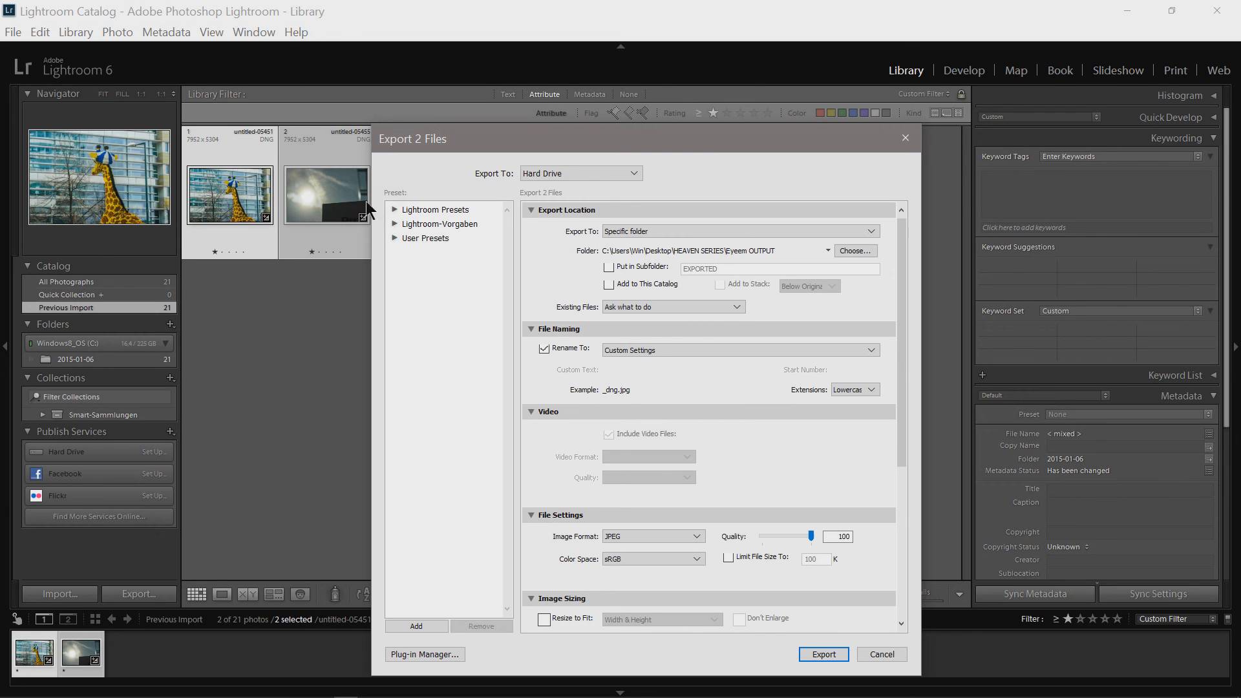
pyautogui.click(394, 209)
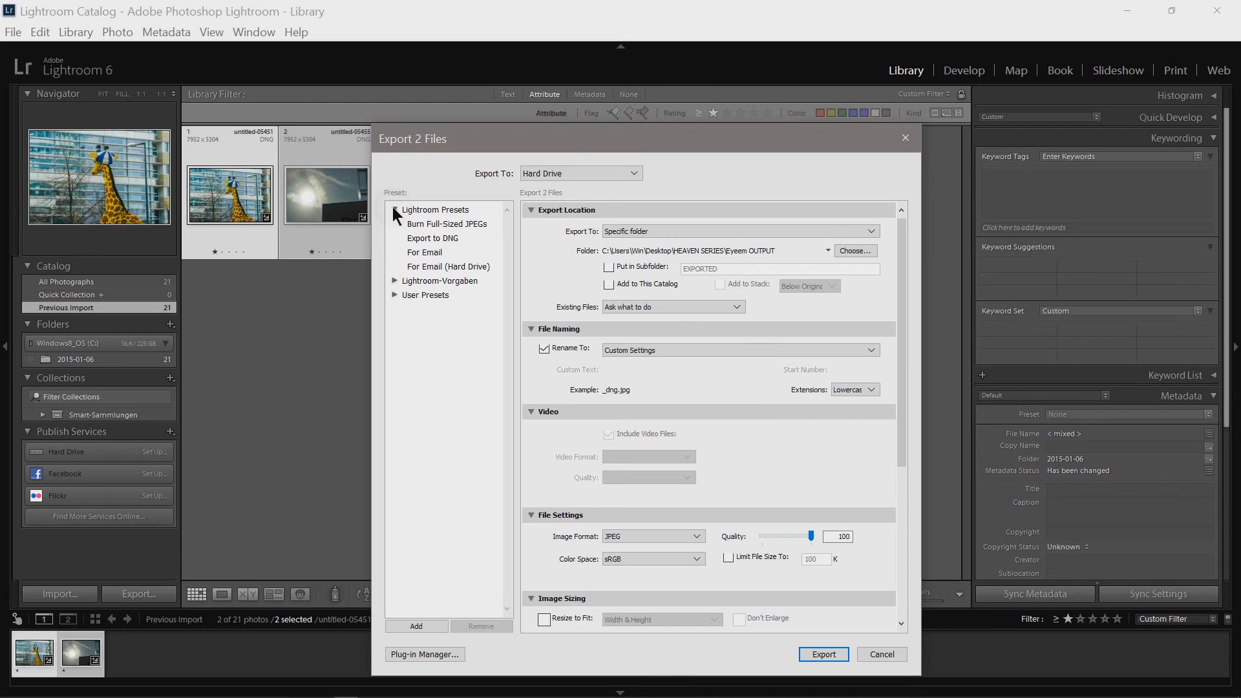
pyautogui.click(448, 226)
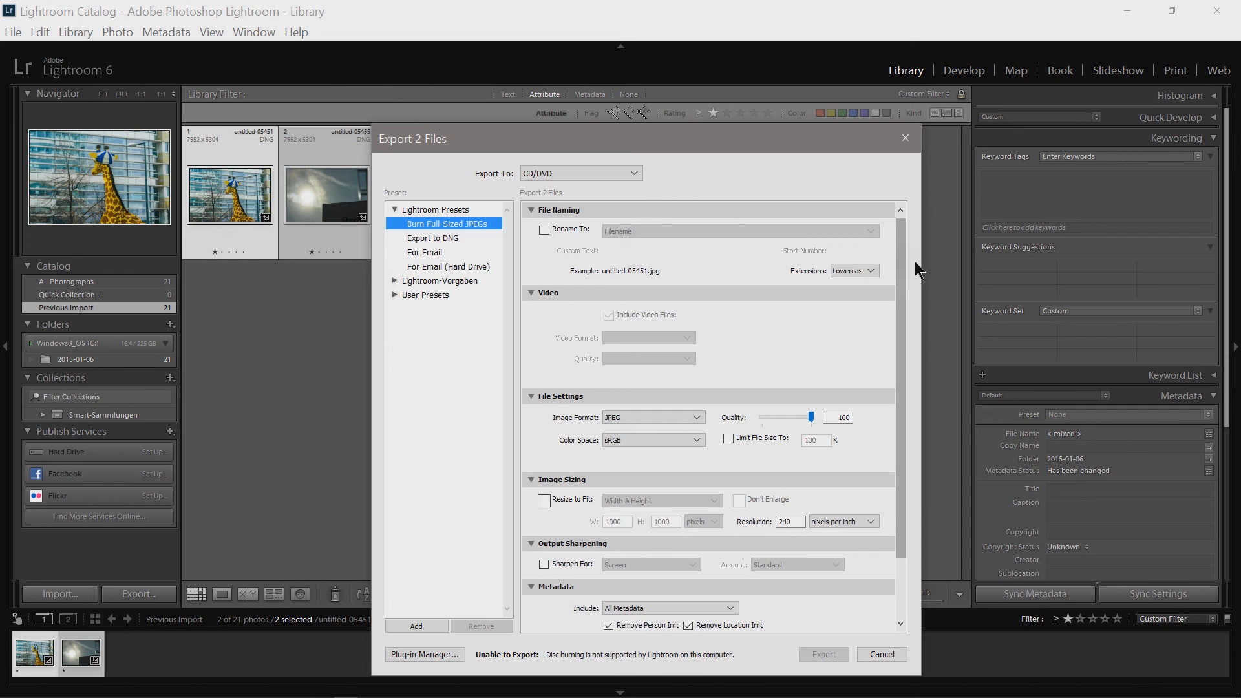
pyautogui.scroll(-3, 905, 268)
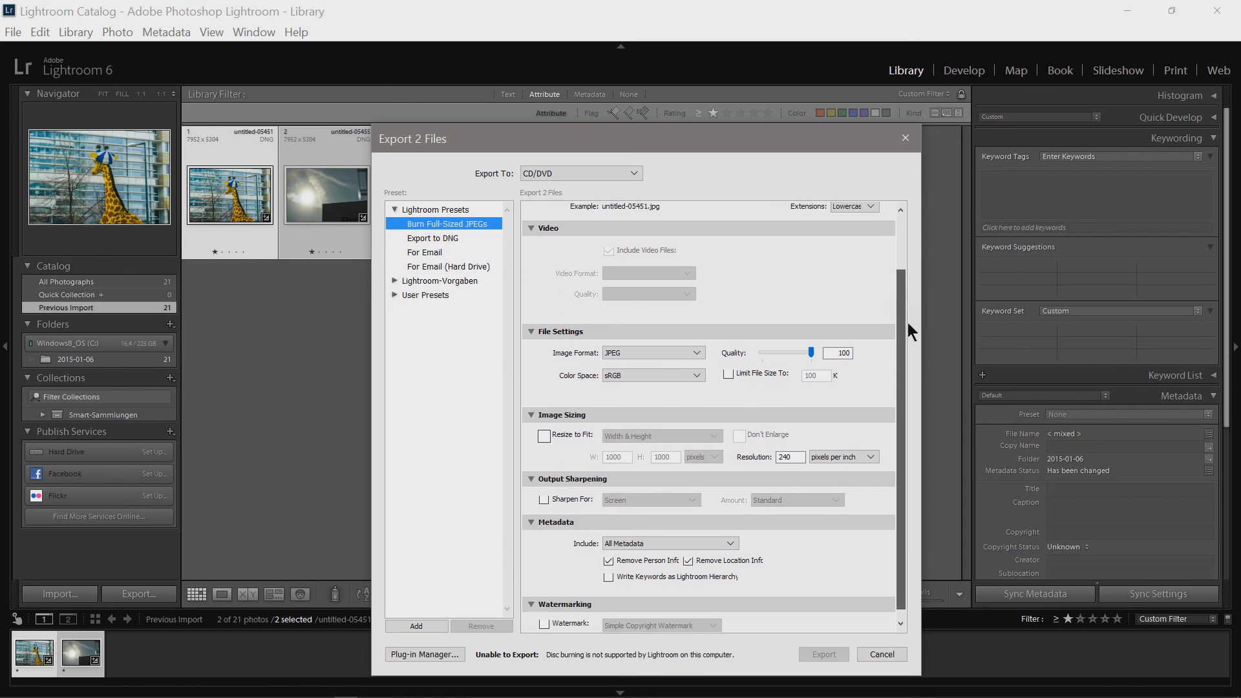
pyautogui.scroll(3, 913, 349)
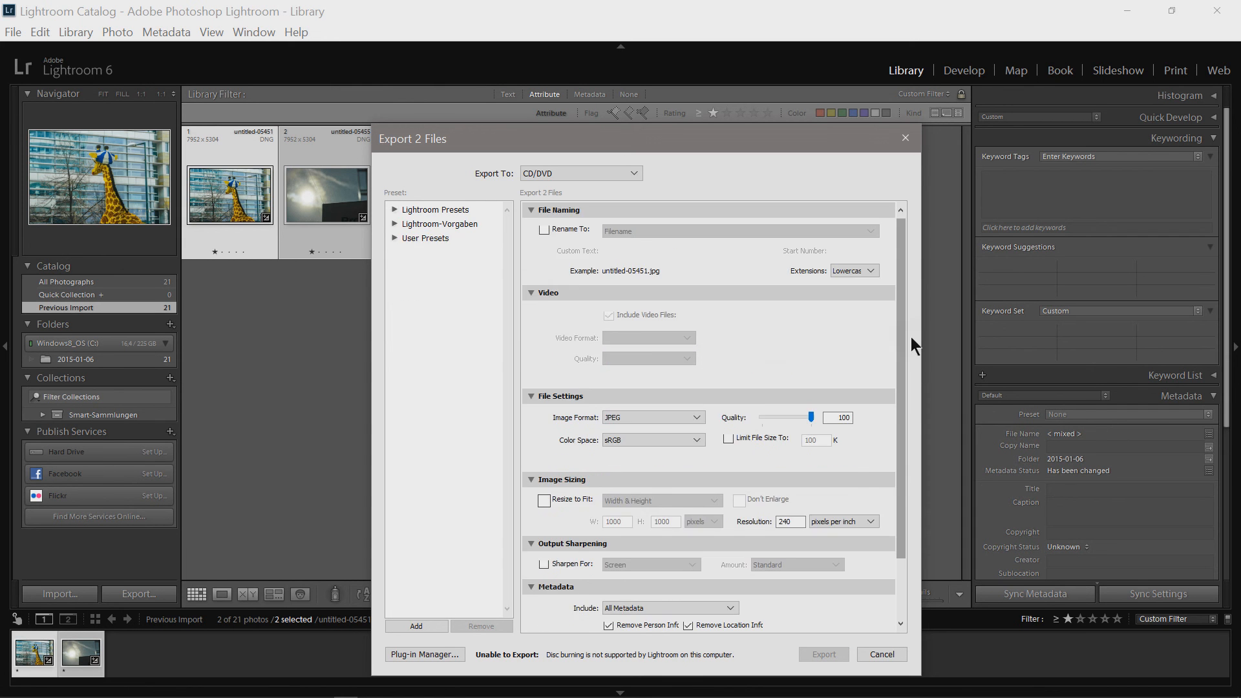
# Change the export destination to Hard Drive with the Desktop's export folder and the subfolder Untitled Export, and export the photos
pyautogui.click(635, 175)
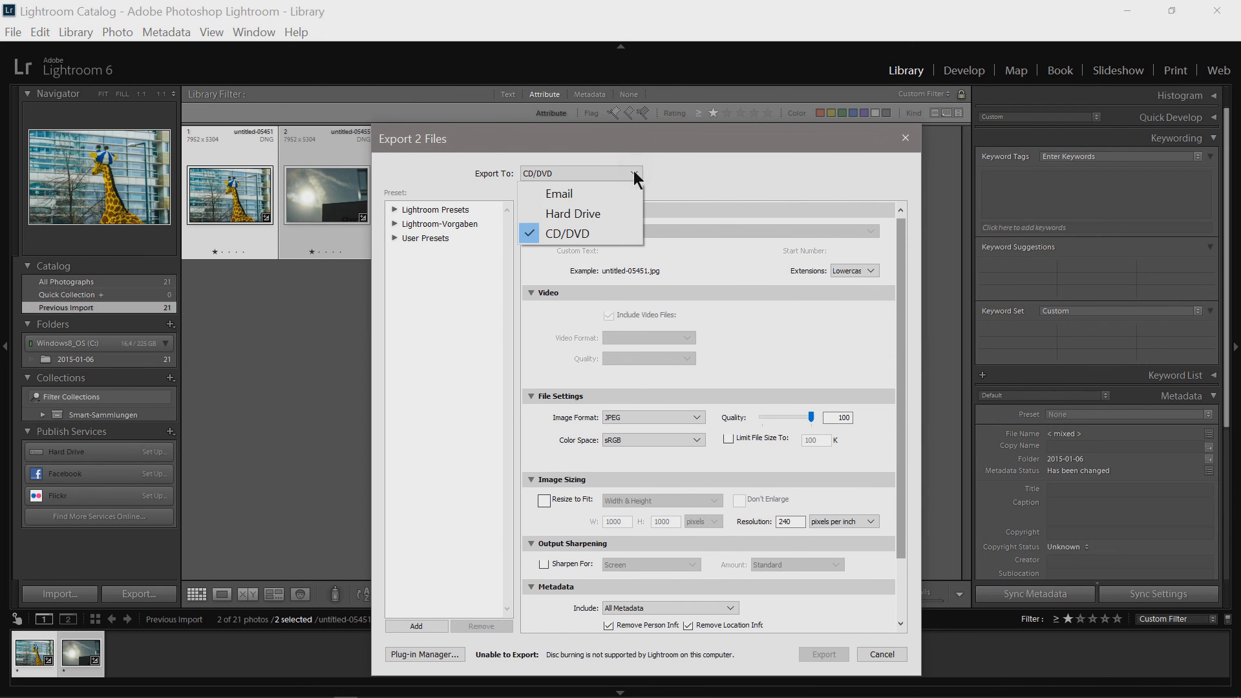
pyautogui.click(599, 214)
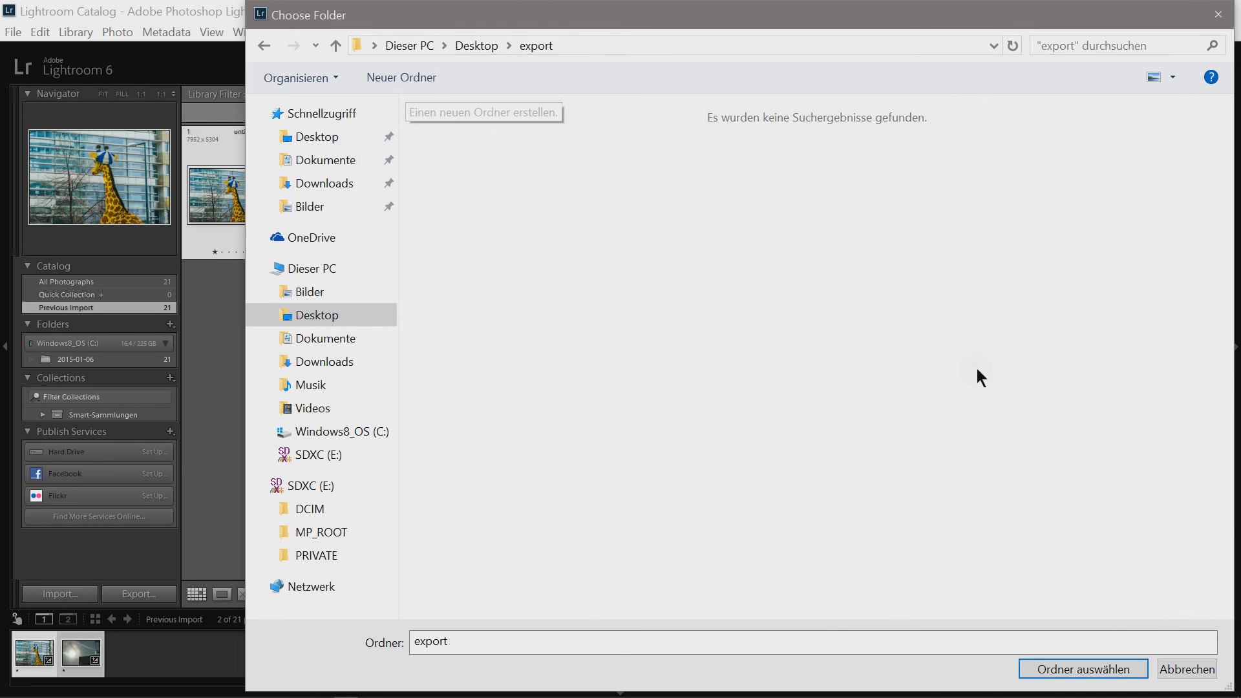
pyautogui.click(1119, 667)
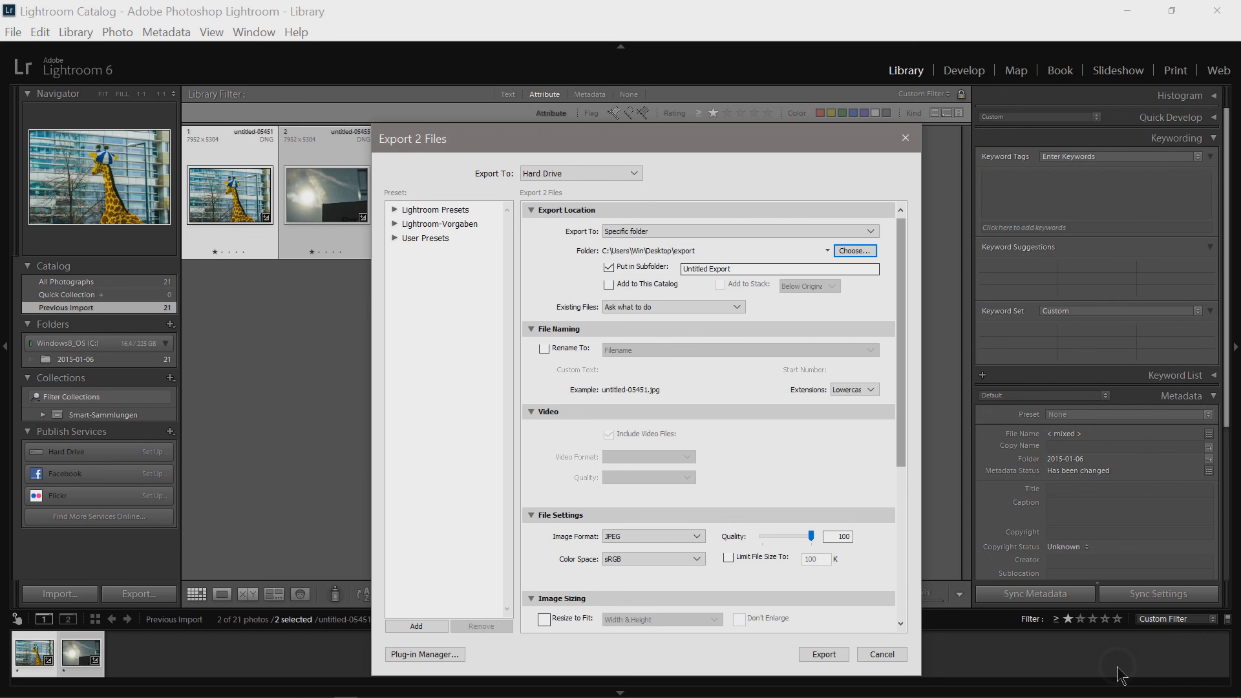
pyautogui.click(837, 654)
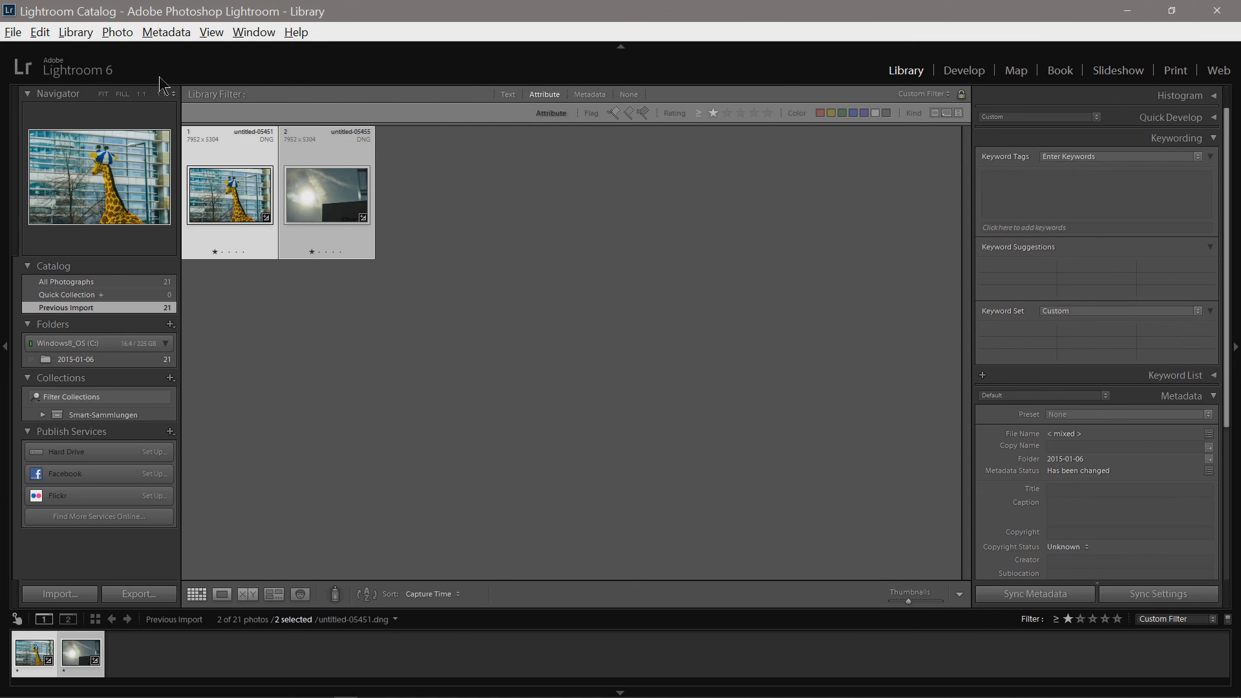
# Switch to File Explorer and open the exported giraffe photo from the Untitled Export folder inside Desktop's export folder
pyautogui.press('super+e')
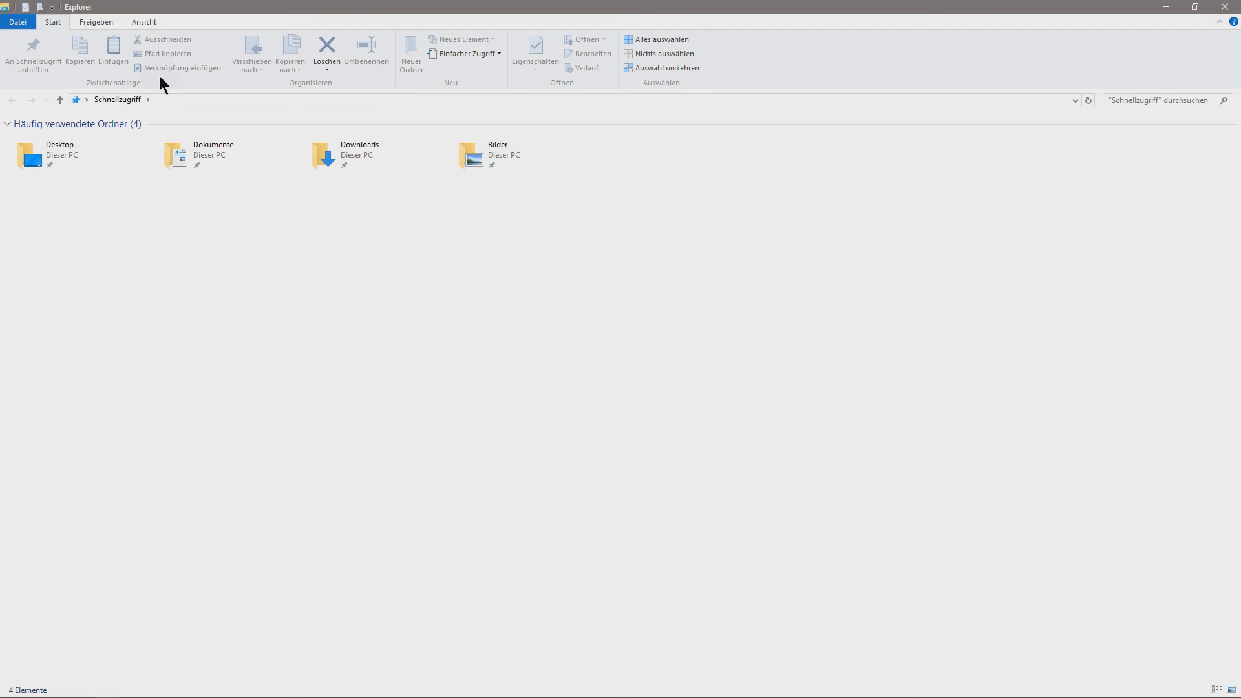
pyautogui.doubleClick(73, 161)
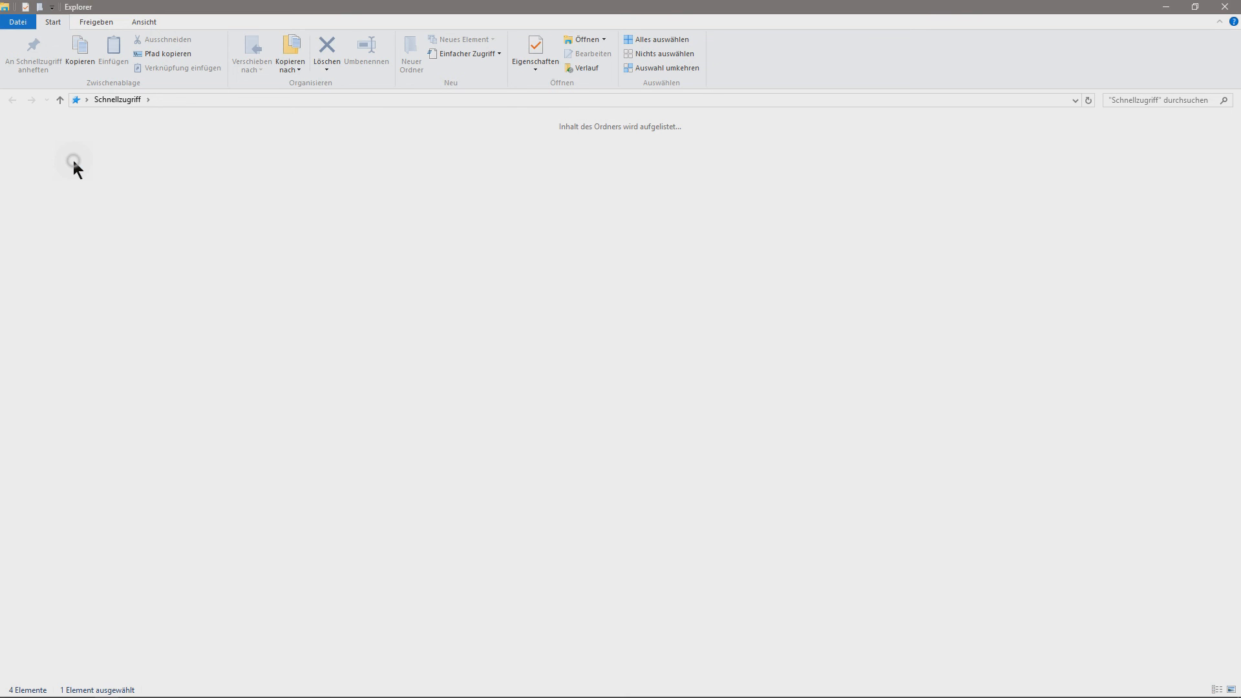
pyautogui.doubleClick(703, 214)
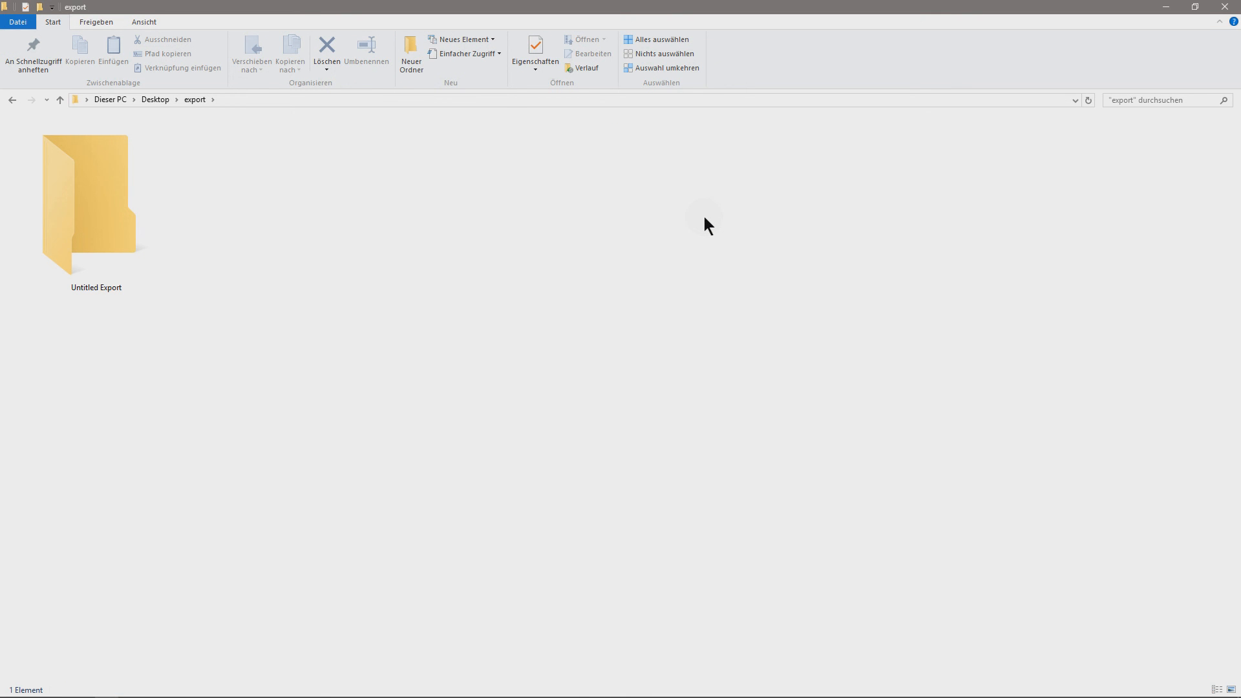
pyautogui.doubleClick(83, 205)
pyautogui.doubleClick(83, 203)
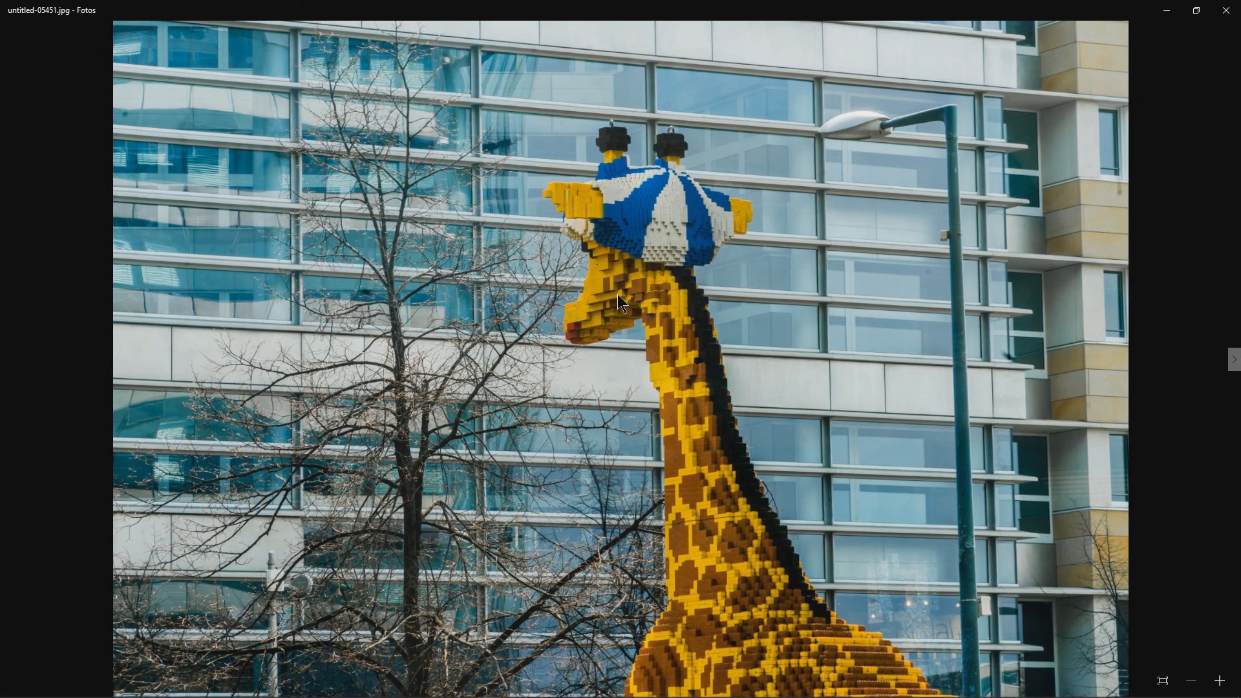
# Examine the exported giraffe's head up close and view the exported sun photo
pyautogui.scroll(4, 618, 293)
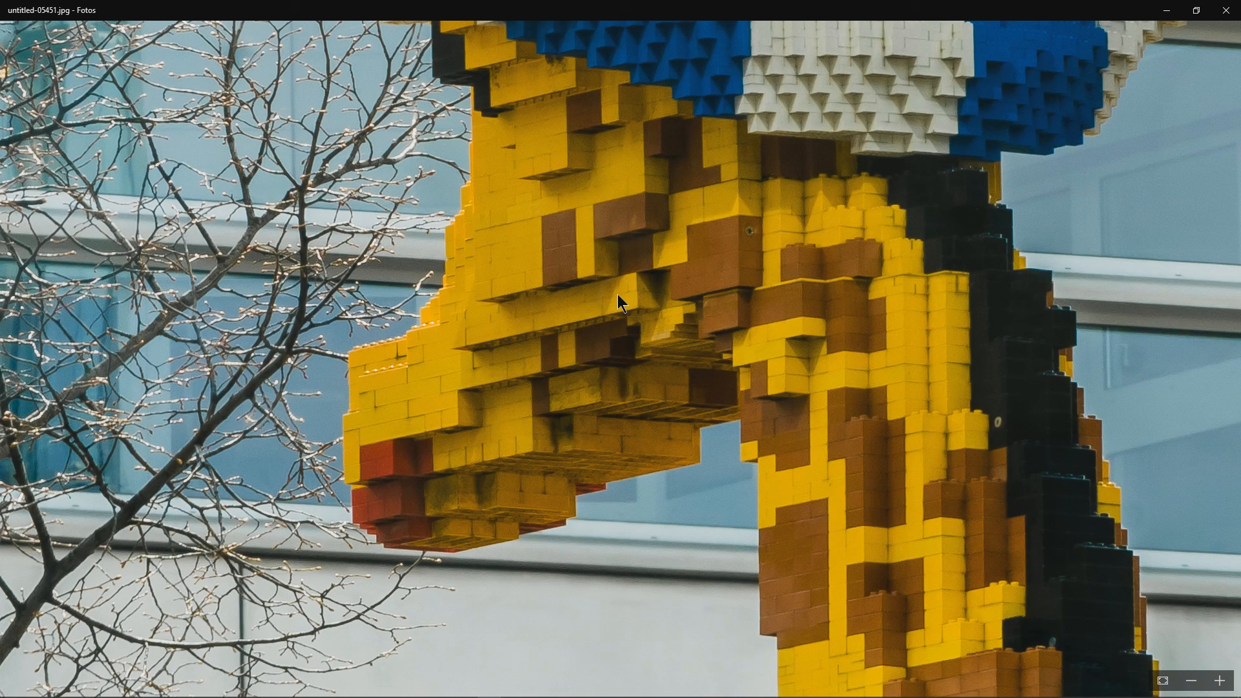
pyautogui.scroll(-4, 618, 295)
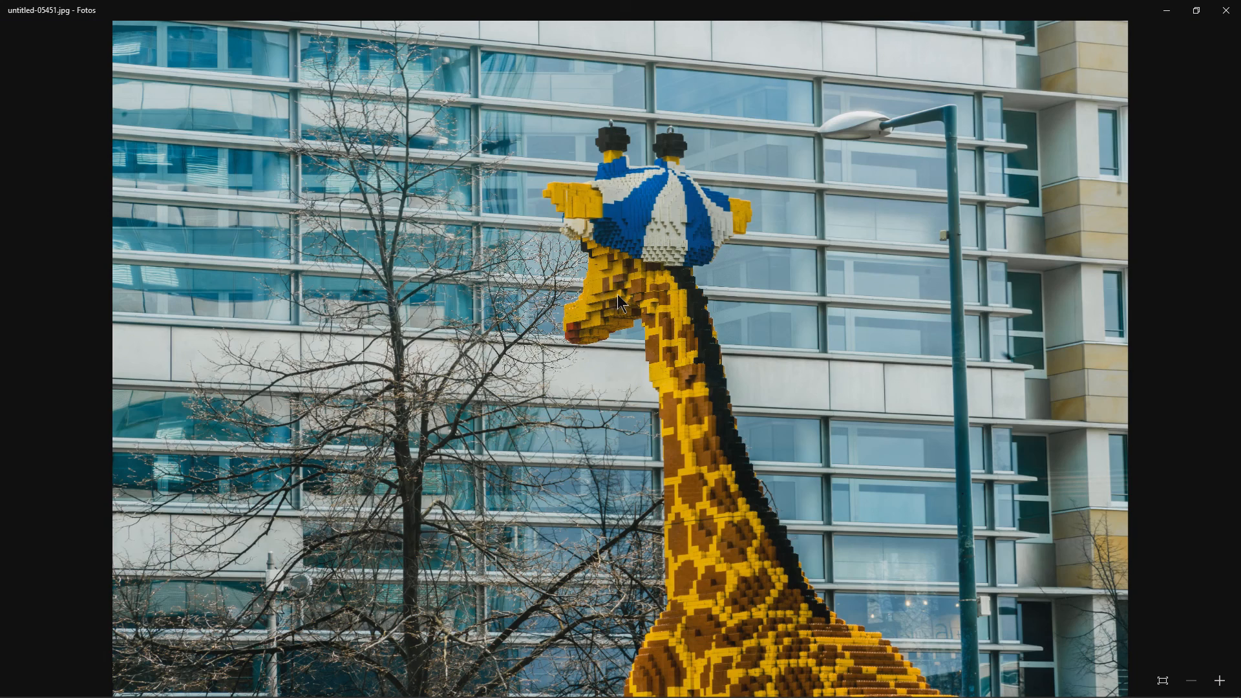
pyautogui.press('Right')
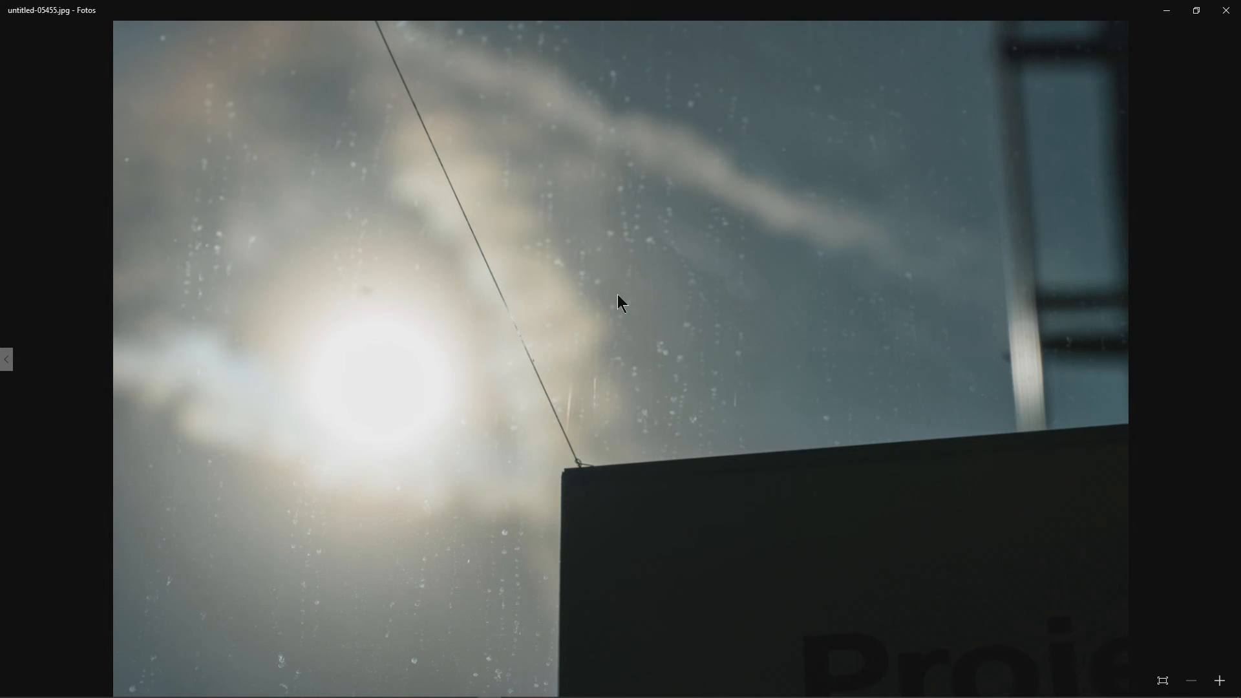